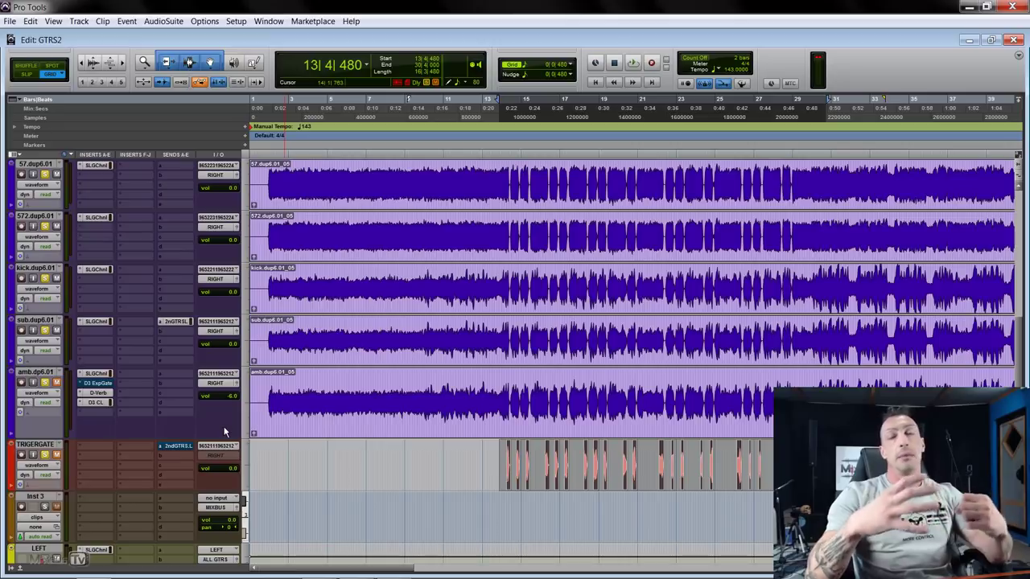
Select the amb.dp6.01 passage starting at bar 14 and extend the selection to 29|1|480
{"action": "key", "text": "ctrl+]"}
{"action": "left_click_drag", "start_coordinate": [331, 402], "coordinate": [1001, 380]}
{"action": "key", "text": "ctrl+["}
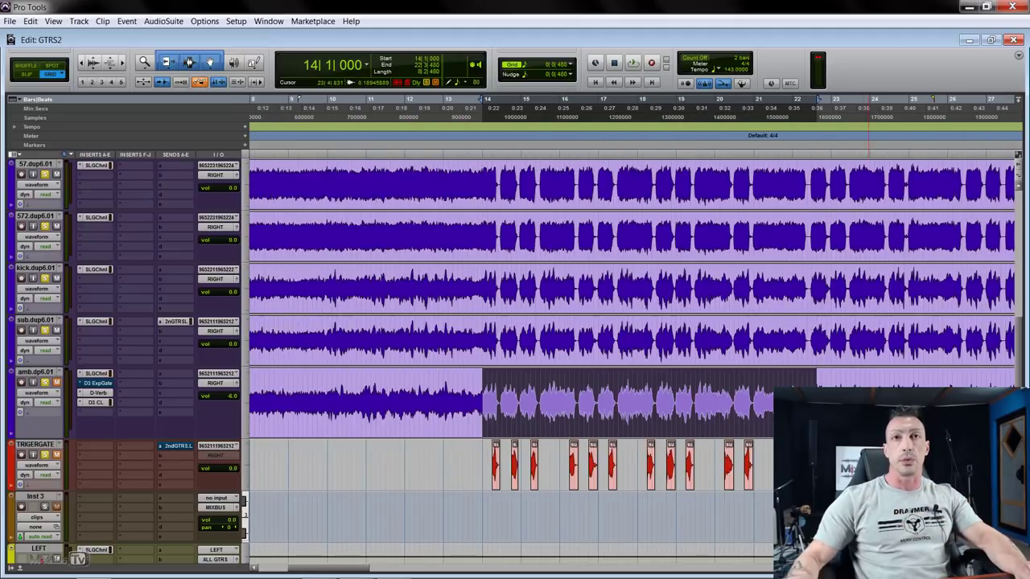
{"action": "left_click", "coordinate": [917, 386], "text": "shift"}
Play the selected passage with the ambience tracks muted, examining the close-mic guitar tracks and the trigger clips, and stop playback
{"action": "key", "text": "space"}
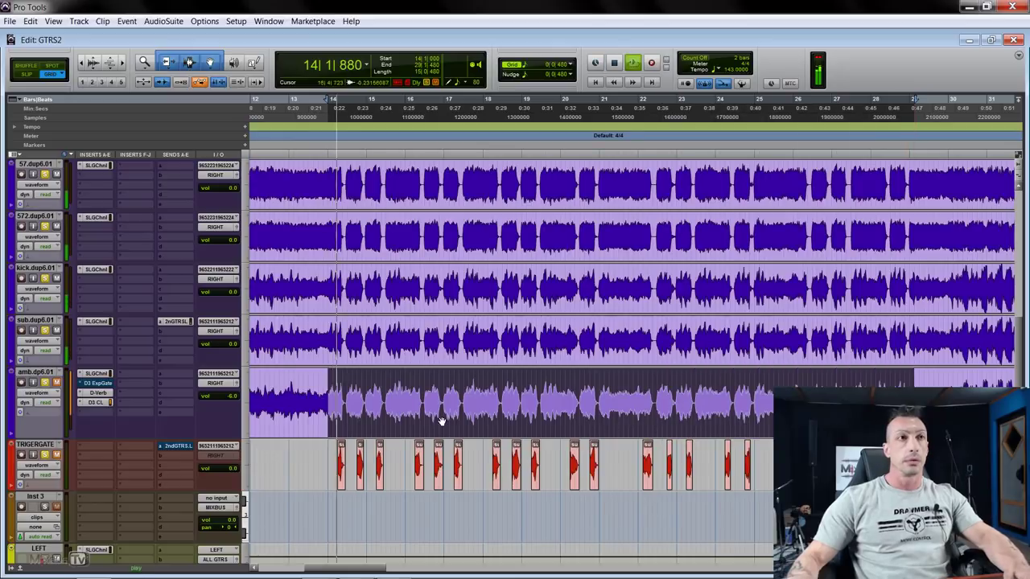
{"action": "key", "text": "ctrl+]"}
{"action": "key", "text": "ctrl+]"}
{"action": "key", "text": "ctrl+["}
{"action": "key", "text": "ctrl+["}
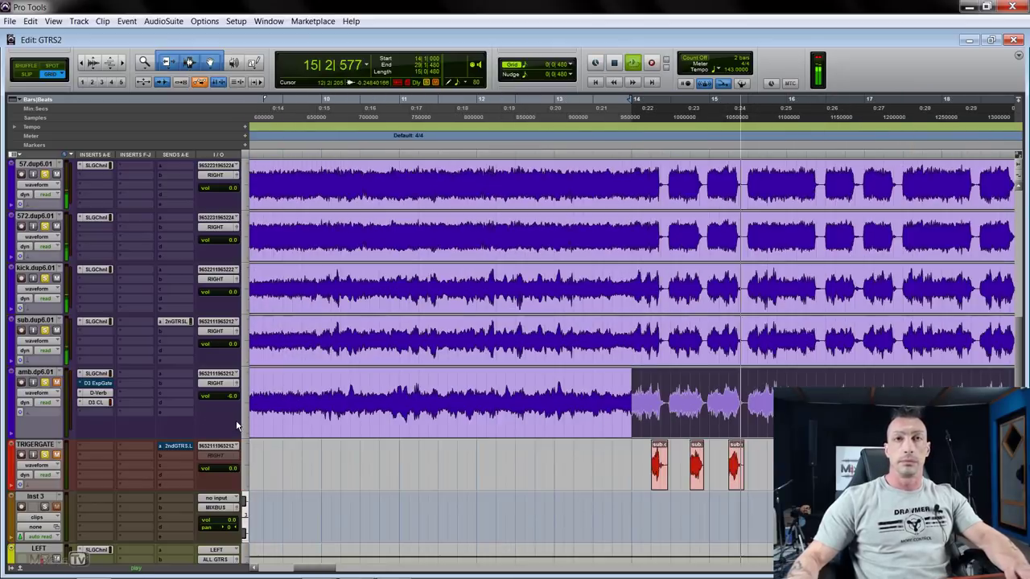
{"action": "scroll", "coordinate": [219, 420], "scroll_direction": "up", "scroll_amount": 2}
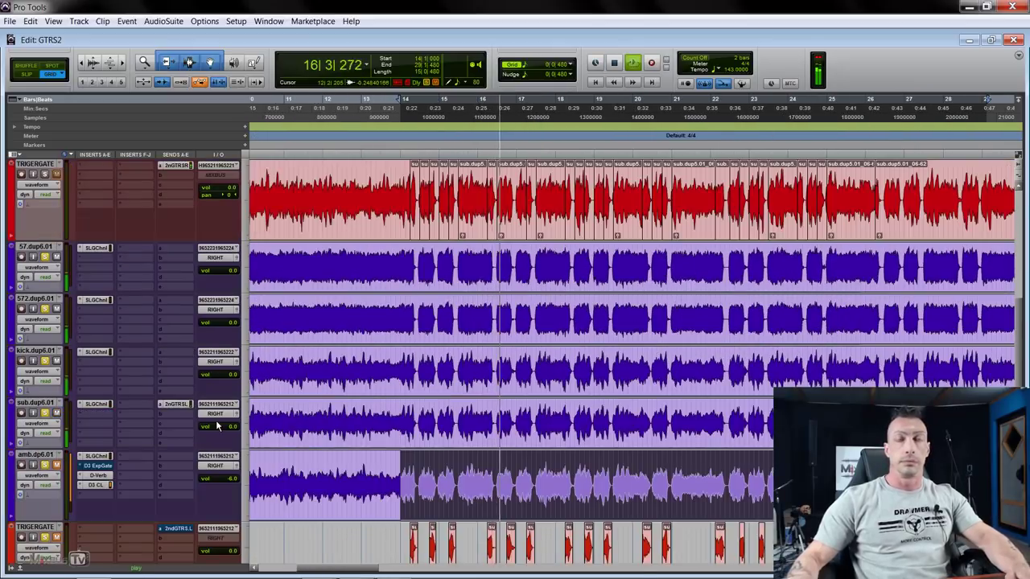
{"action": "scroll", "coordinate": [218, 412], "scroll_direction": "down", "scroll_amount": 3}
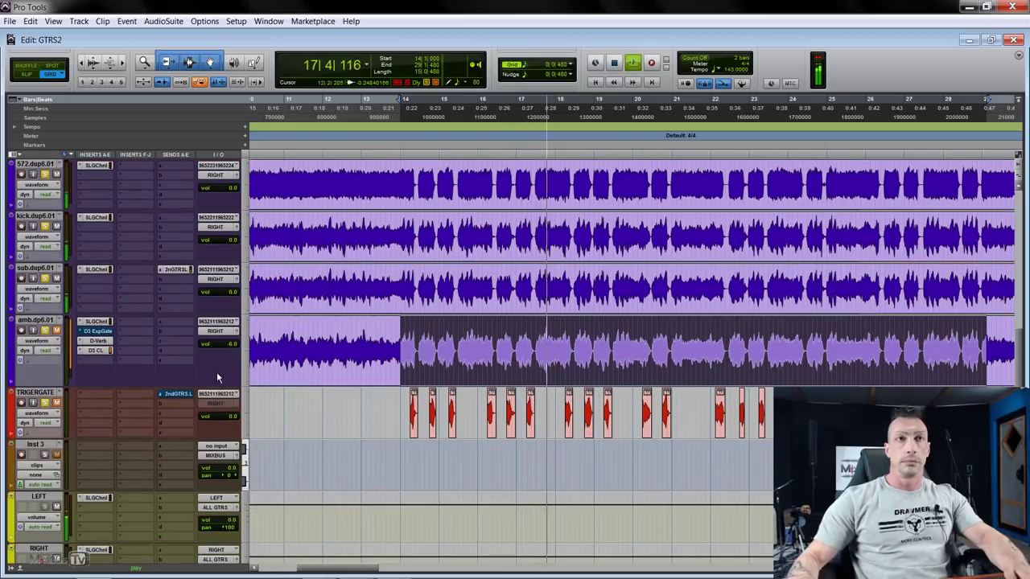
{"action": "key", "text": "ctrl+]"}
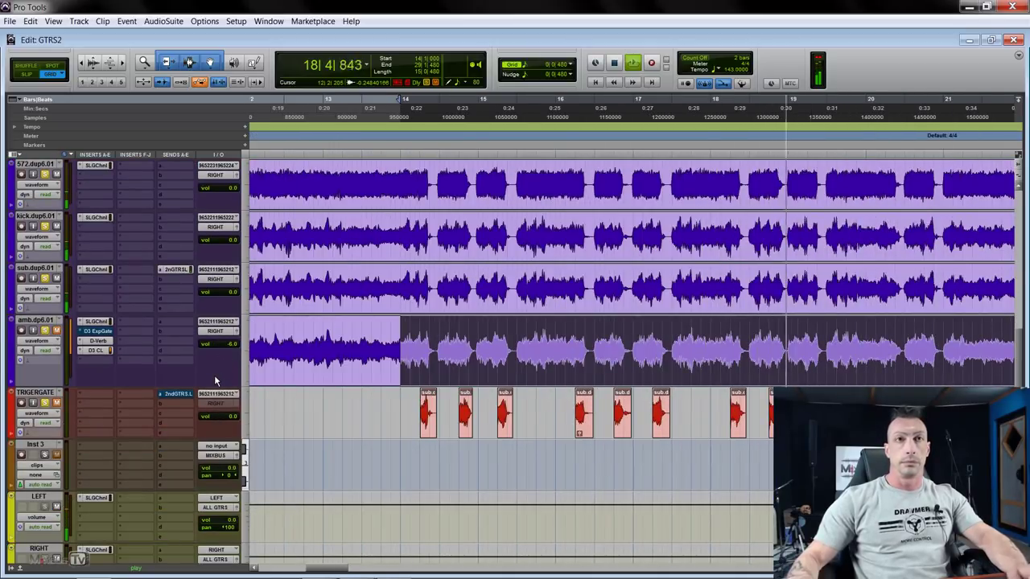
{"action": "key", "text": "space"}
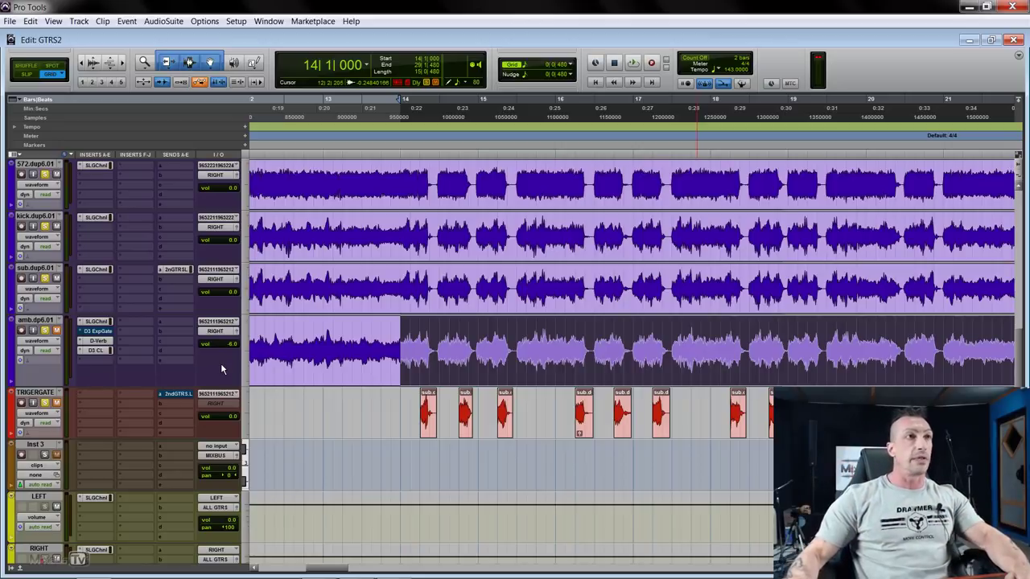
Listen to the soloed amb.dp6.01 track from bar 14 with its gate, reverb and compressor bypassed, and stop playback
{"action": "scroll", "coordinate": [217, 427], "scroll_direction": "up", "scroll_amount": 3}
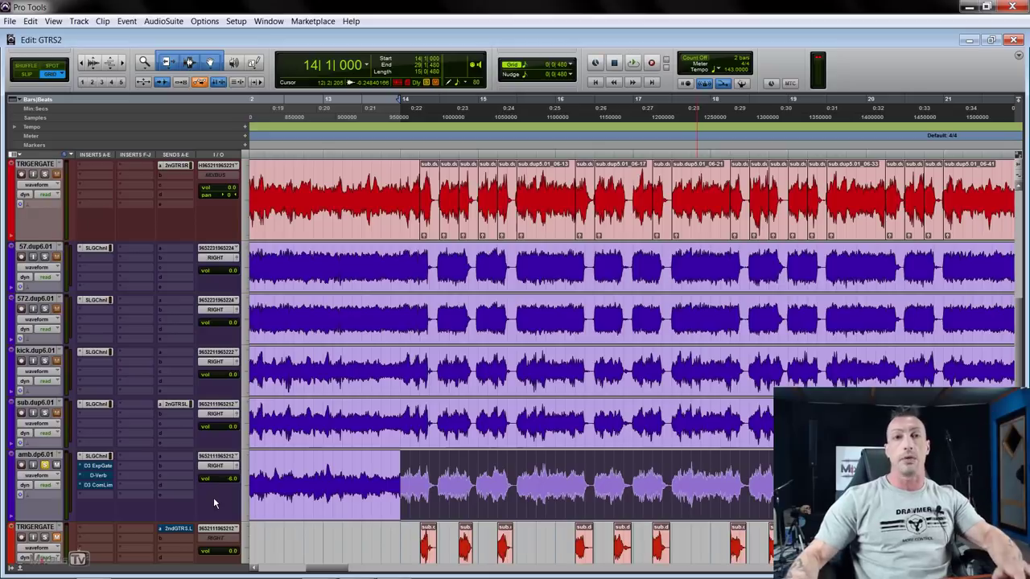
{"action": "scroll", "coordinate": [214, 504], "scroll_direction": "down", "scroll_amount": 5}
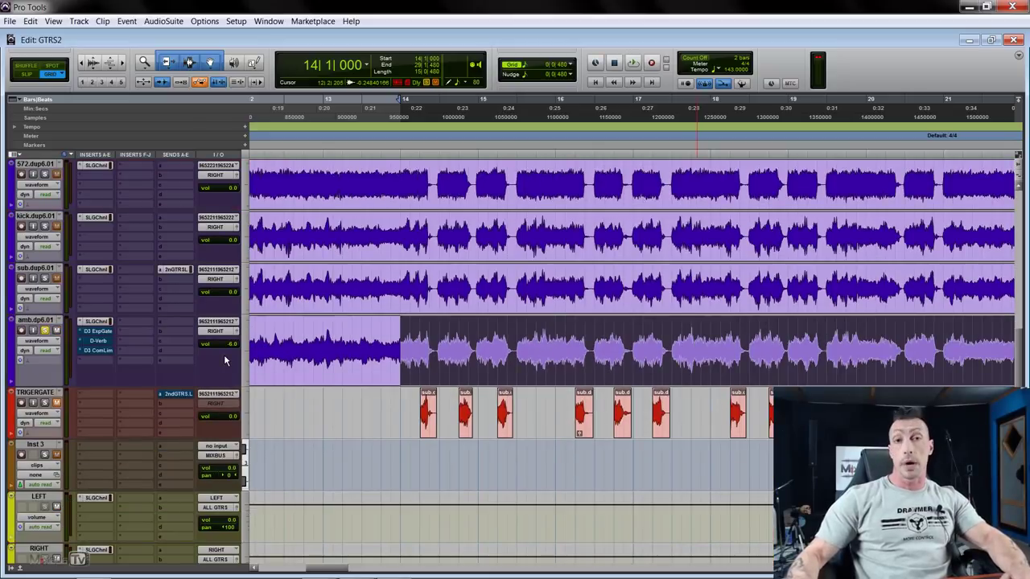
{"action": "key", "text": "space"}
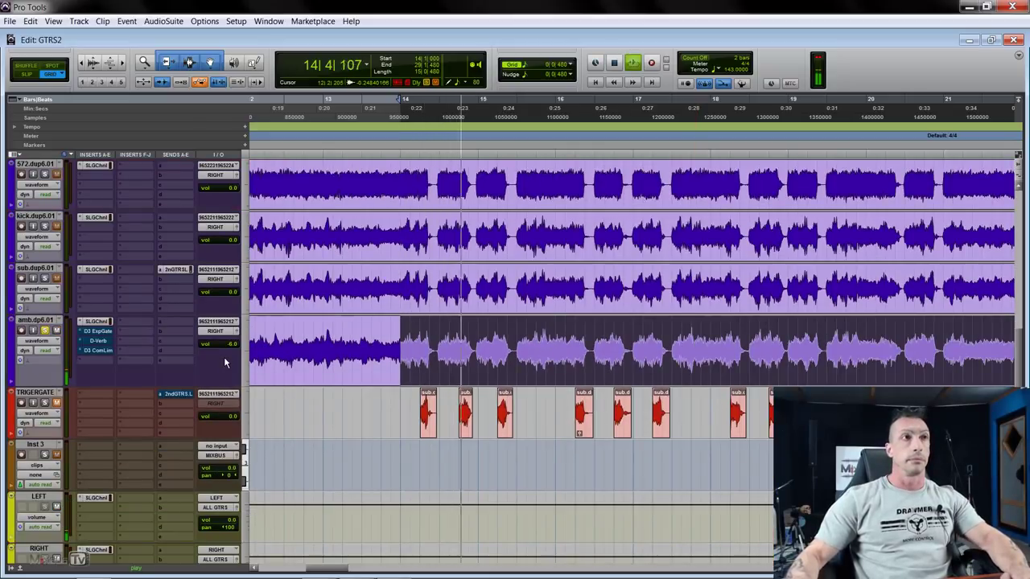
{"action": "key", "text": "ctrl+bracketleft"}
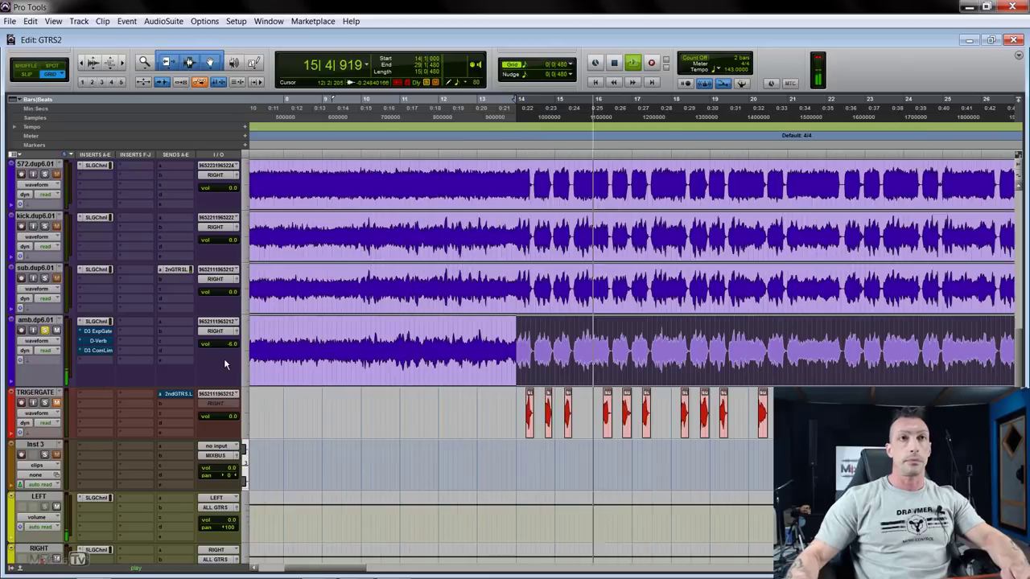
{"action": "key", "text": "ctrl+bracketleft"}
{"action": "key", "text": "ctrl+bracketright"}
{"action": "key", "text": "space"}
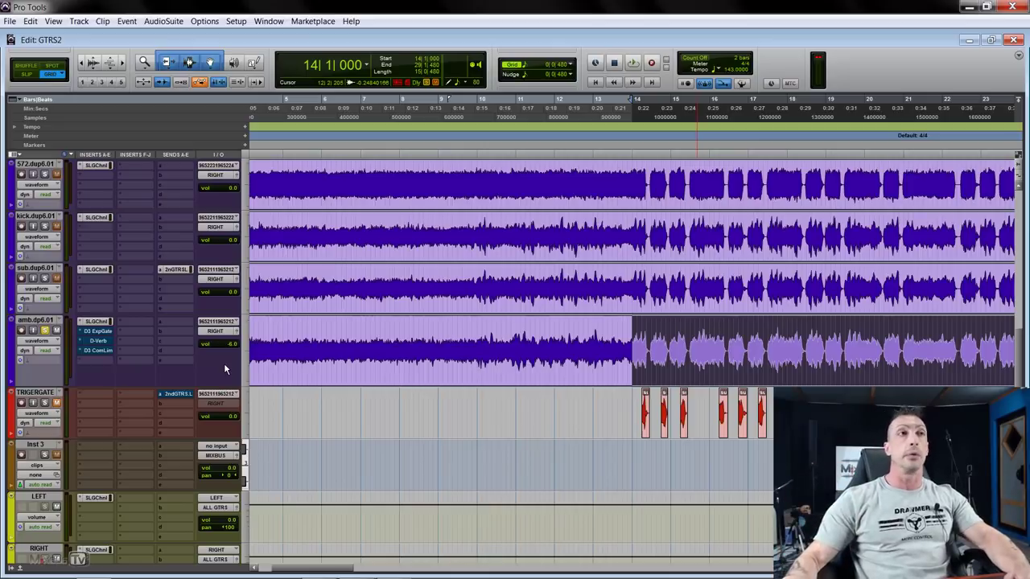
Zoom in on the start of bar 14 and audition the dry soloed ambience track once more
{"action": "key", "text": "ctrl+bracketleft"}
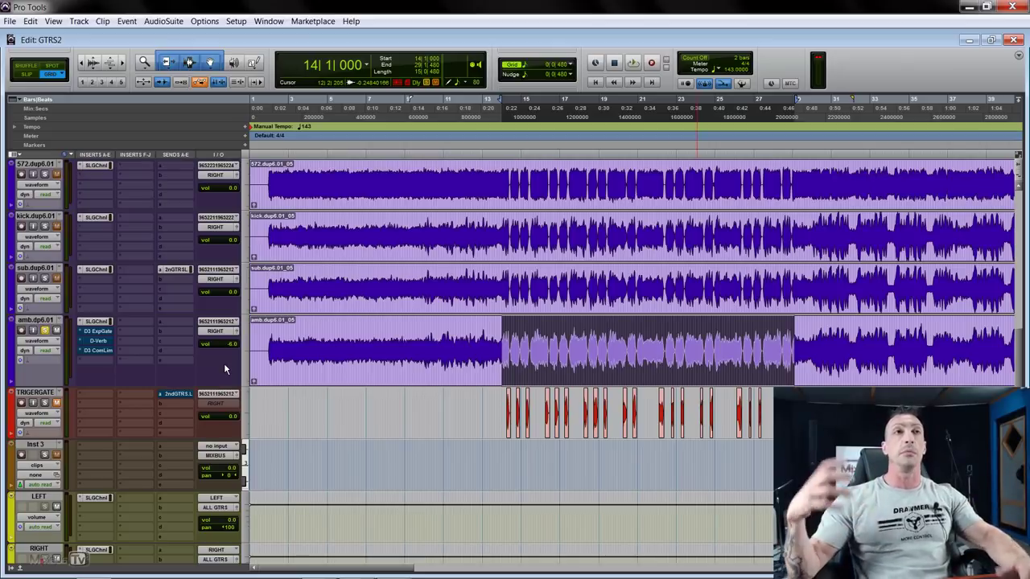
{"action": "key", "text": "ctrl+bracketright"}
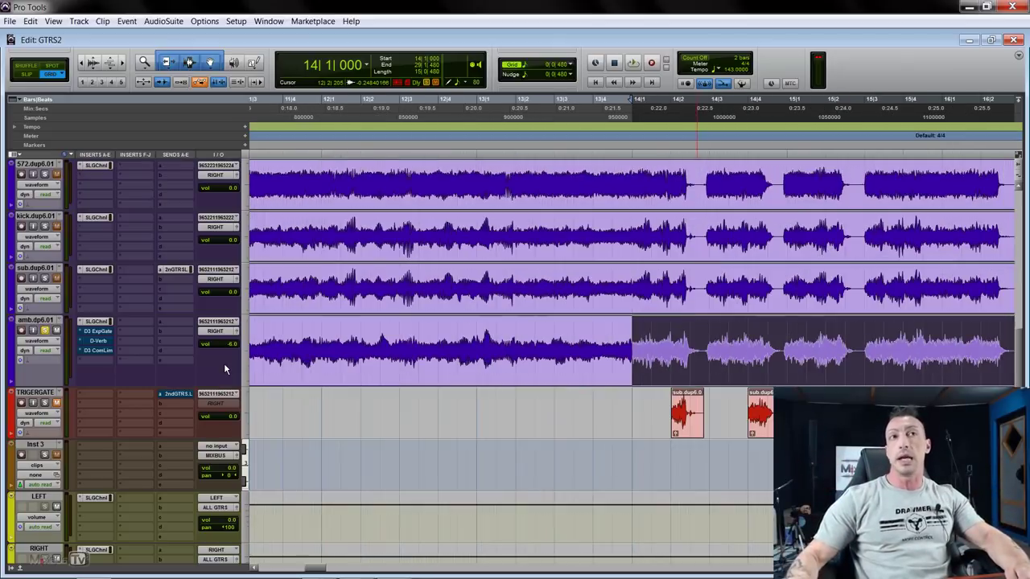
{"action": "key", "text": "space"}
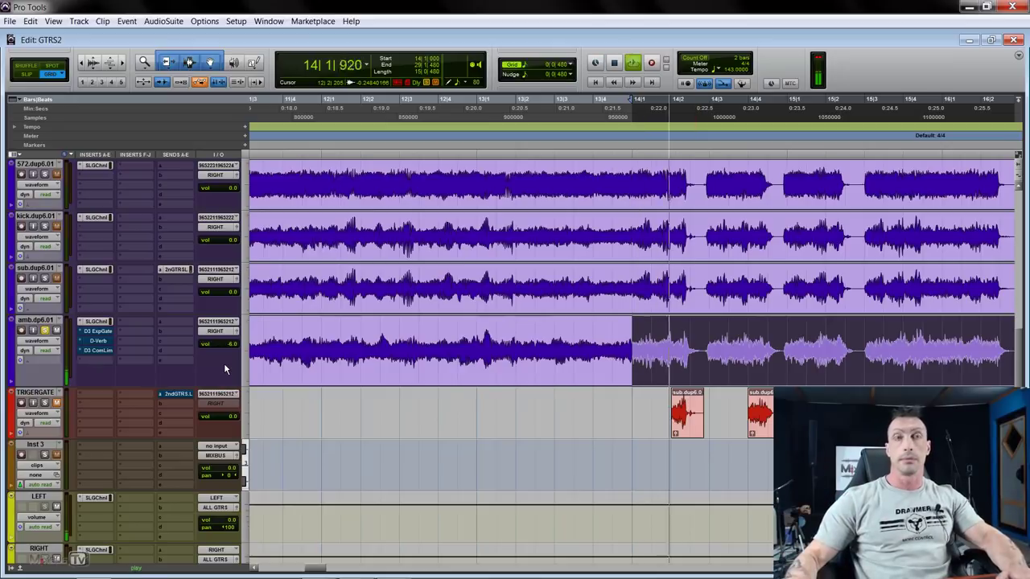
{"action": "key", "text": "space"}
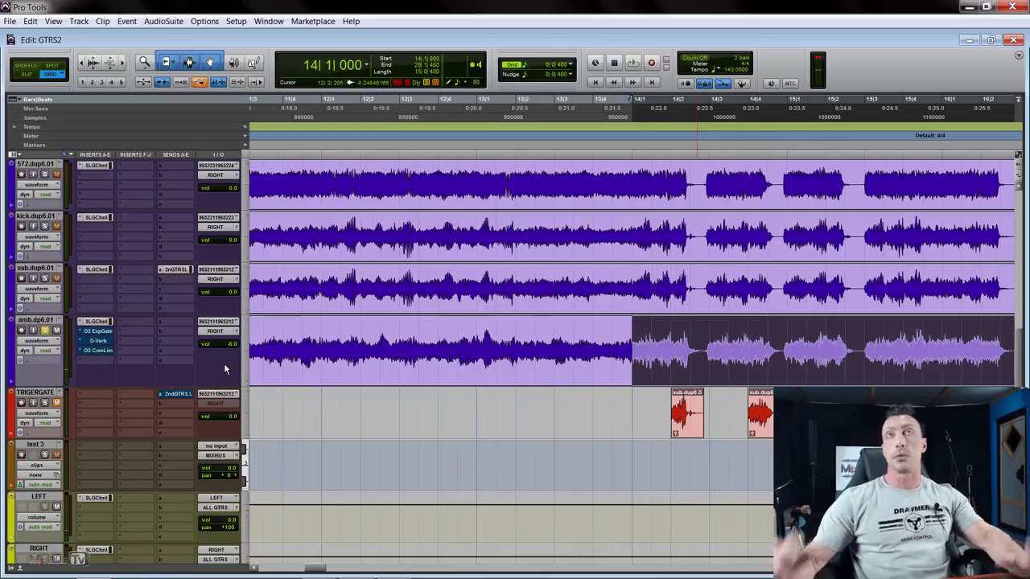
Show the D-Verb settings of both ambience tracks, audition the selection with the reverb active, and close the plug-in windows
{"action": "key", "text": "r"}
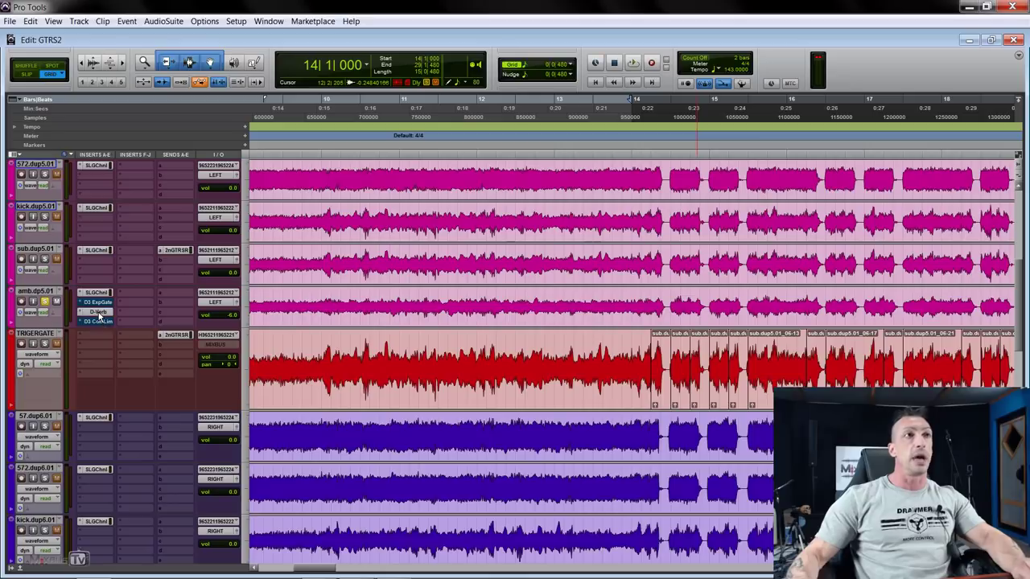
{"action": "left_click", "coordinate": [98, 313]}
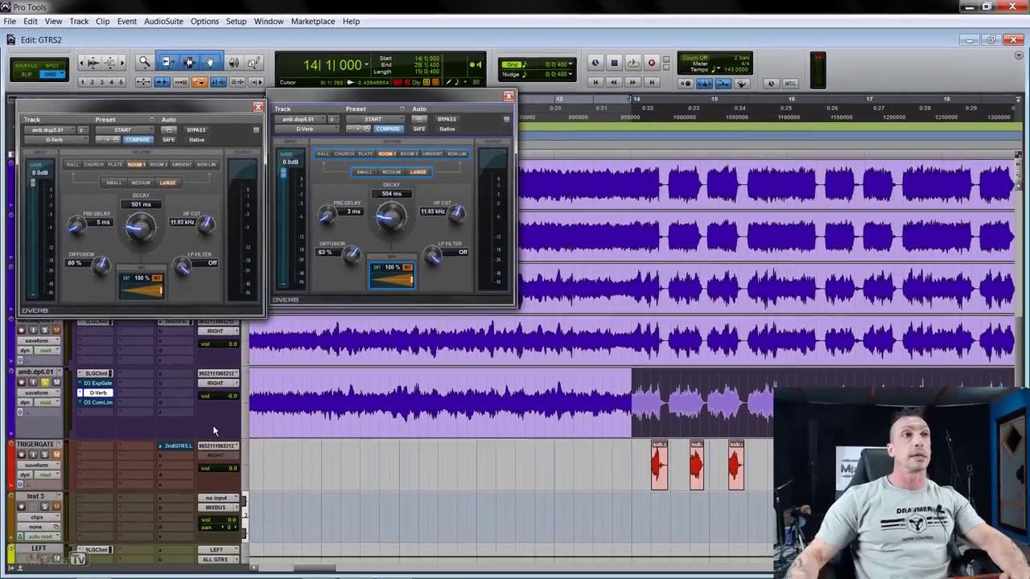
{"action": "key", "text": "space"}
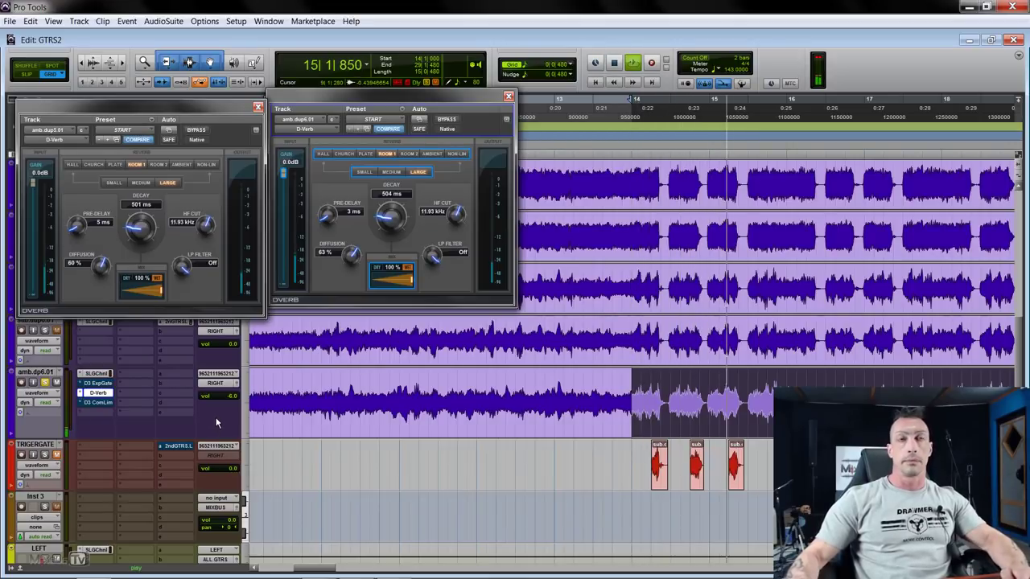
{"action": "key", "text": "ctrl+bracketleft"}
{"action": "key", "text": "ctrl+bracketleft"}
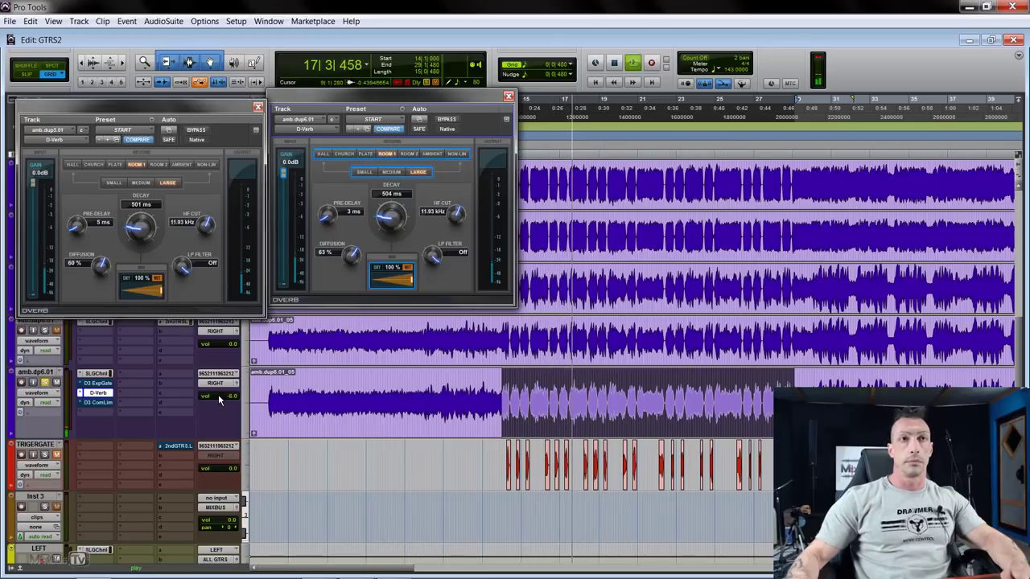
{"action": "key", "text": "space"}
{"action": "left_click", "coordinate": [257, 106], "text": "alt"}
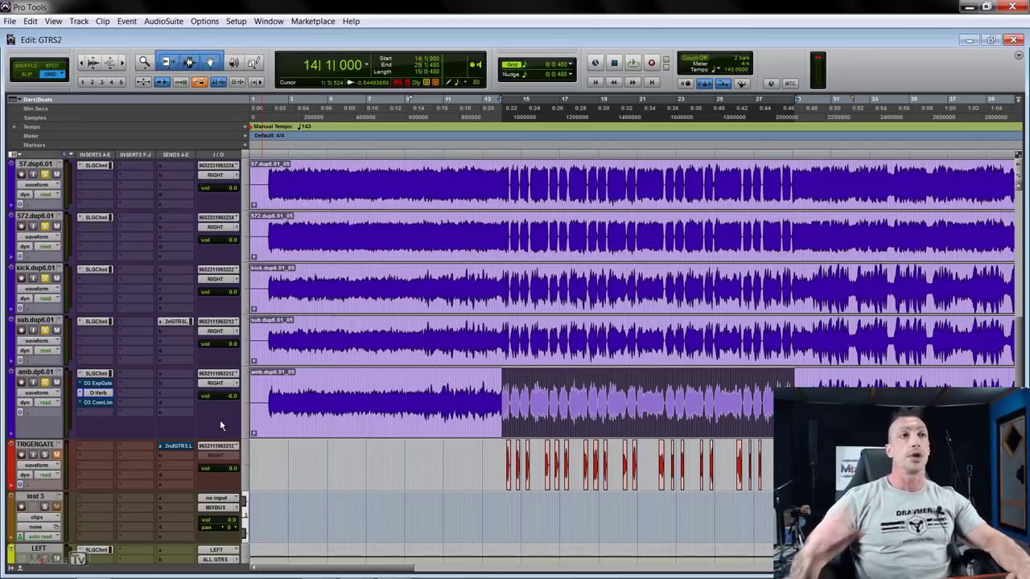
Play the selected passage with all guitar mics and the reverberated ambience tracks together, and stop playback
{"action": "key", "text": "space"}
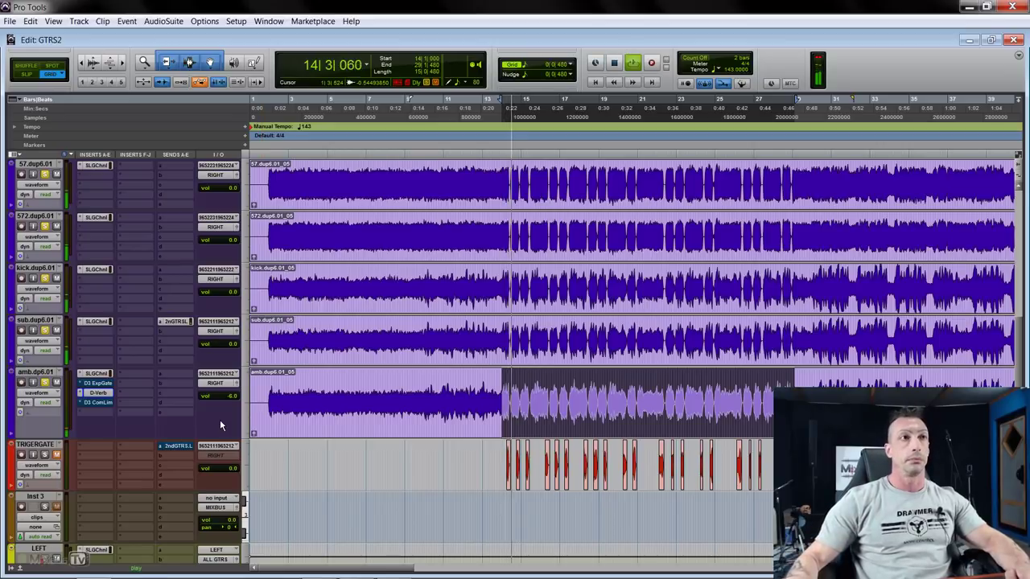
{"action": "key", "text": "ctrl+]"}
{"action": "key", "text": "ctrl+]"}
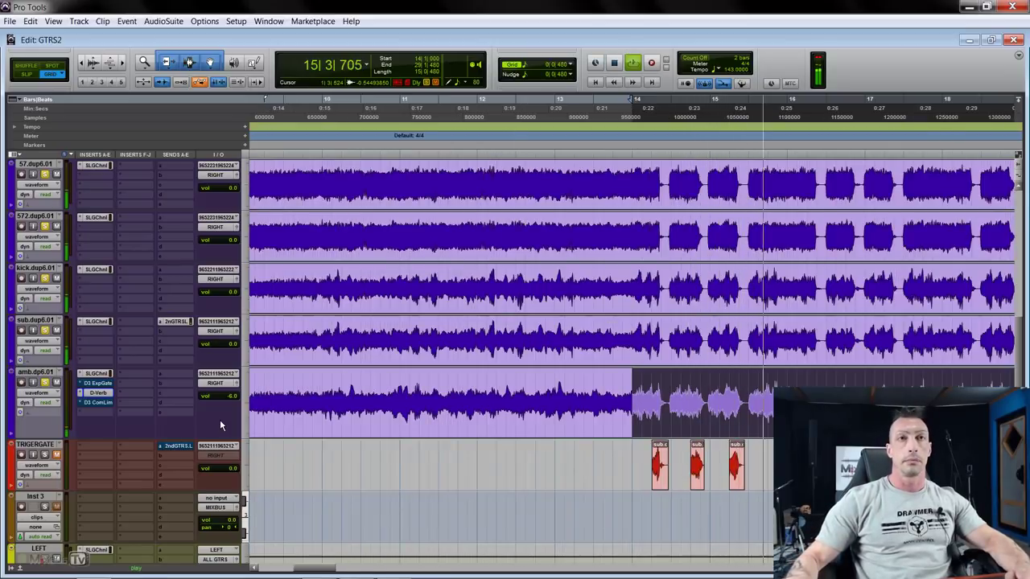
{"action": "key", "text": "ctrl+["}
{"action": "key", "text": "ctrl+["}
{"action": "scroll", "coordinate": [220, 419], "scroll_direction": "up", "scroll_amount": 2}
{"action": "scroll", "coordinate": [219, 425], "scroll_direction": "down", "scroll_amount": 2}
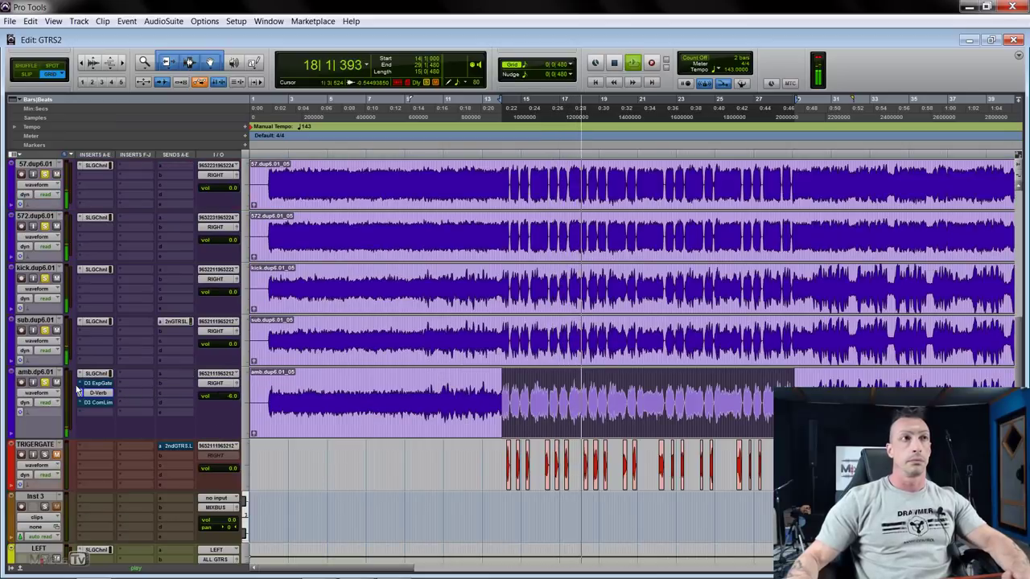
{"action": "key", "text": "space"}
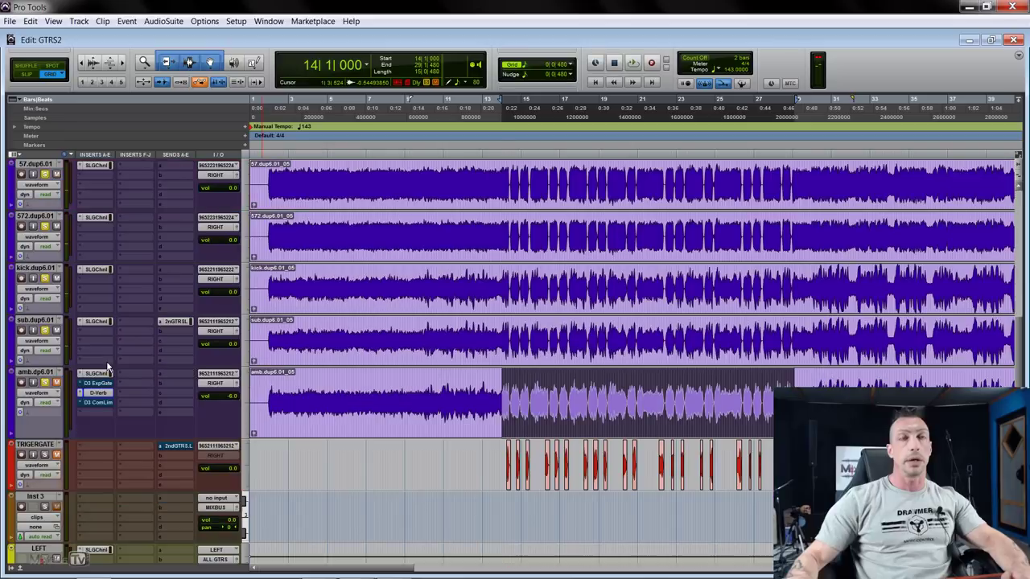
Replay the full guitar passage, comparing it with the ambience tracks muted and unmuted, and stop playback
{"action": "key", "text": "space"}
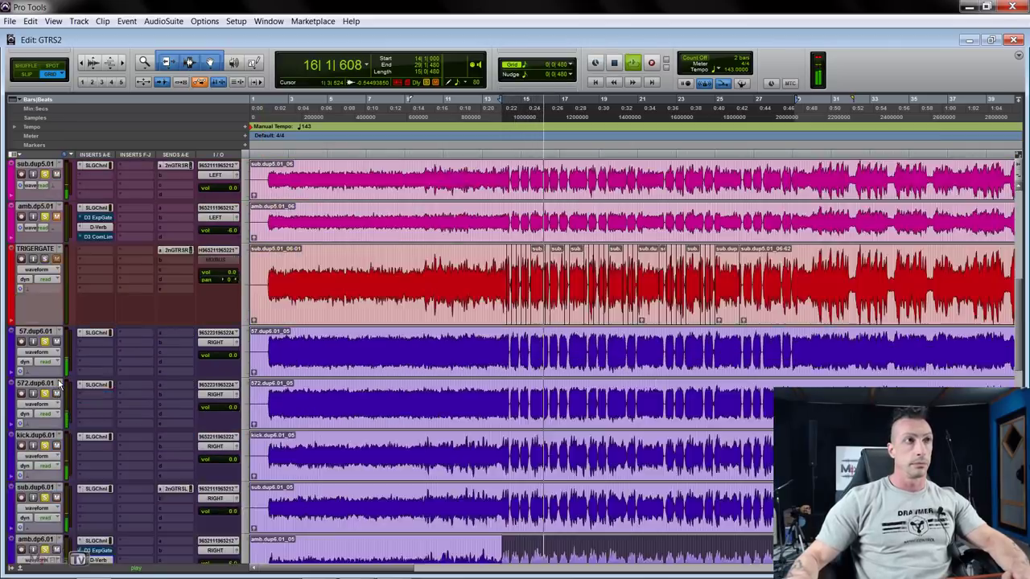
{"action": "scroll", "coordinate": [149, 388], "scroll_direction": "up", "scroll_amount": 3}
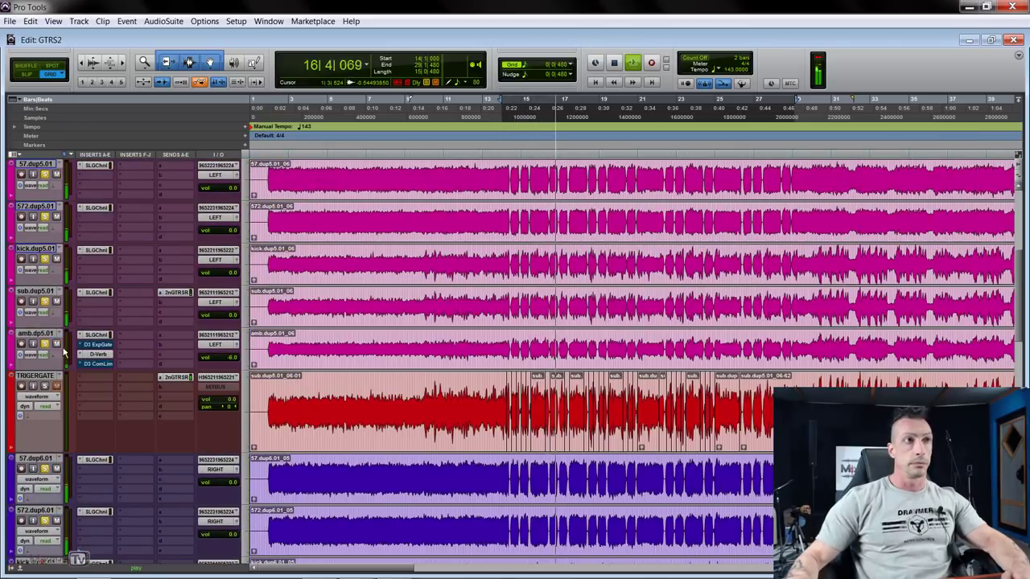
{"action": "scroll", "coordinate": [149, 387], "scroll_direction": "down", "scroll_amount": 2}
{"action": "scroll", "coordinate": [153, 386], "scroll_direction": "down", "scroll_amount": 5}
{"action": "key", "text": "space"}
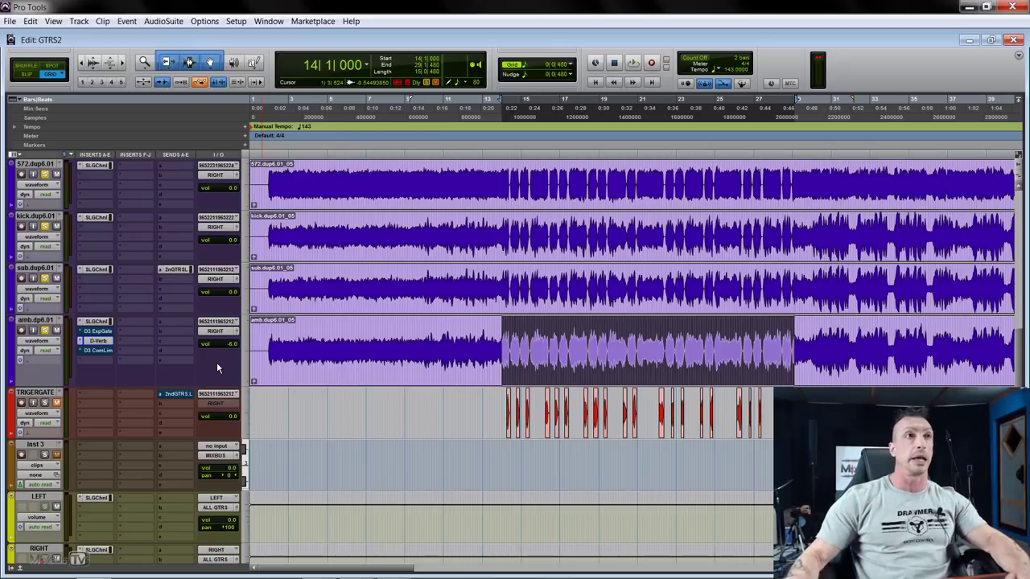
Open the Compressor/Limiter keyed from 2nd GTRS L on the amb.dp6.01 track and take it out of bypass
{"action": "key", "text": "ctrl+]"}
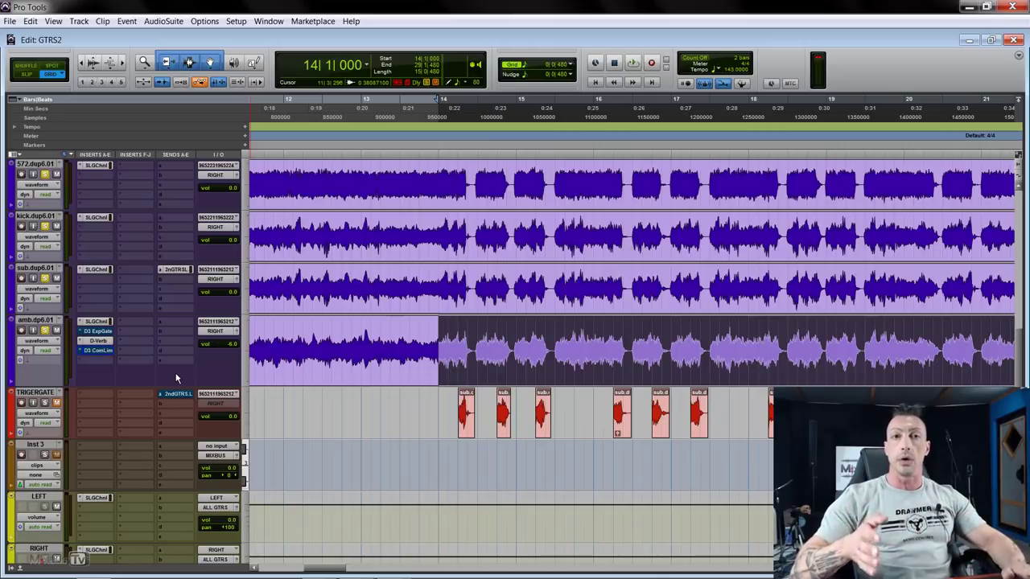
{"action": "scroll", "coordinate": [174, 375], "scroll_direction": "left", "scroll_amount": 1}
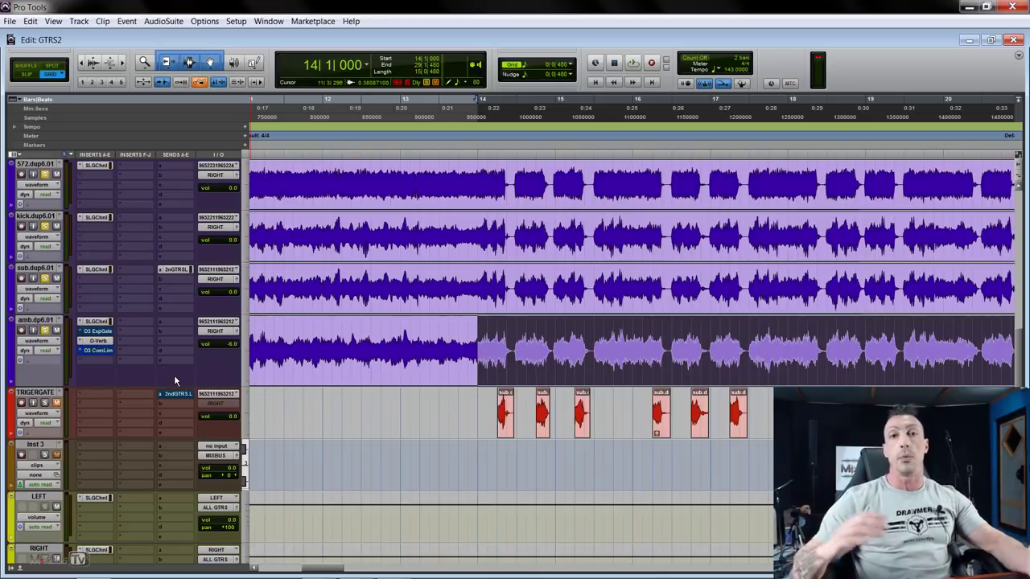
{"action": "left_click", "coordinate": [98, 351]}
{"action": "left_click_drag", "start_coordinate": [206, 17], "coordinate": [386, 267]}
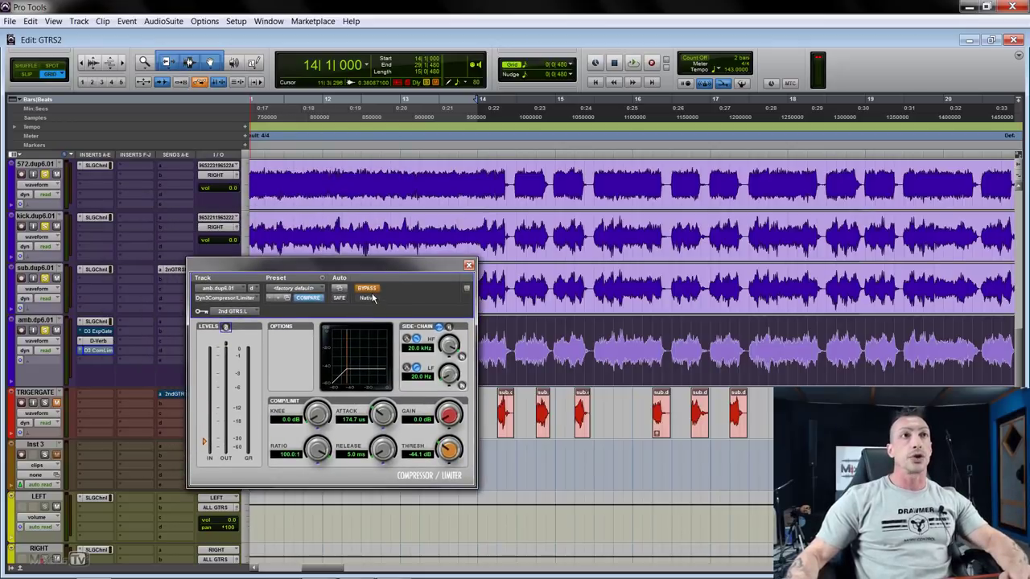
{"action": "left_click", "coordinate": [367, 288]}
{"action": "left_click_drag", "start_coordinate": [423, 267], "coordinate": [528, 320]}
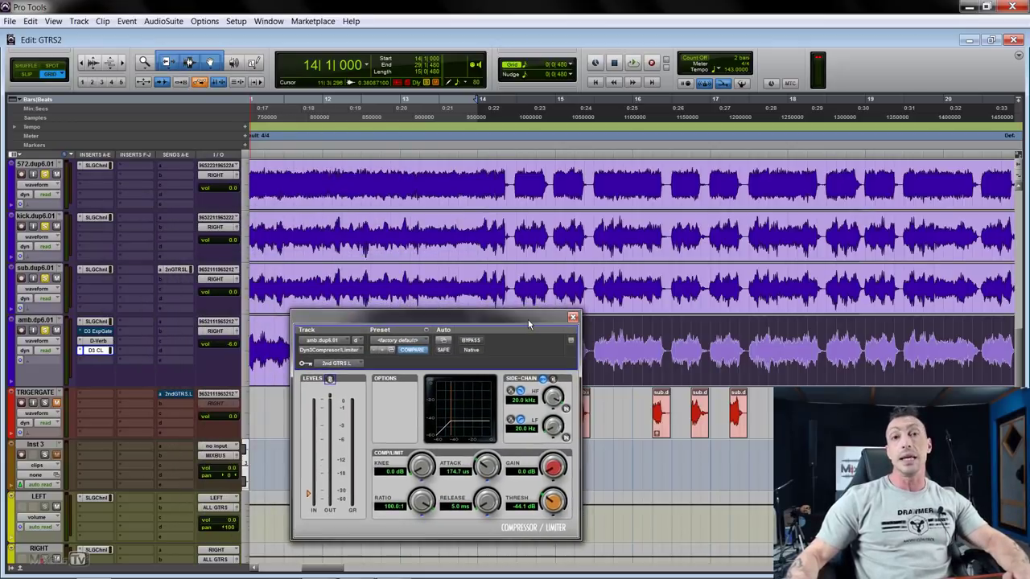
Select a 2|2|480 long passage of the sub.dup6.01 track starting at 13|4|480 and examine it against the trigger gate tracks
{"action": "left_click", "coordinate": [470, 280]}
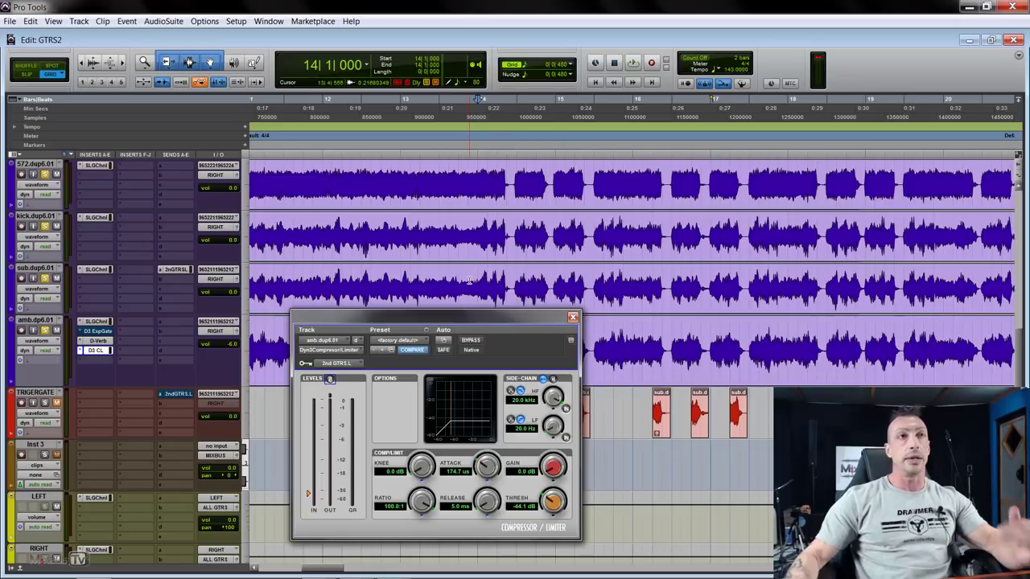
{"action": "left_click_drag", "start_coordinate": [470, 280], "coordinate": [671, 282]}
{"action": "key", "text": "ctrl+bracketright"}
{"action": "scroll", "coordinate": [644, 297], "scroll_direction": "right", "scroll_amount": 3}
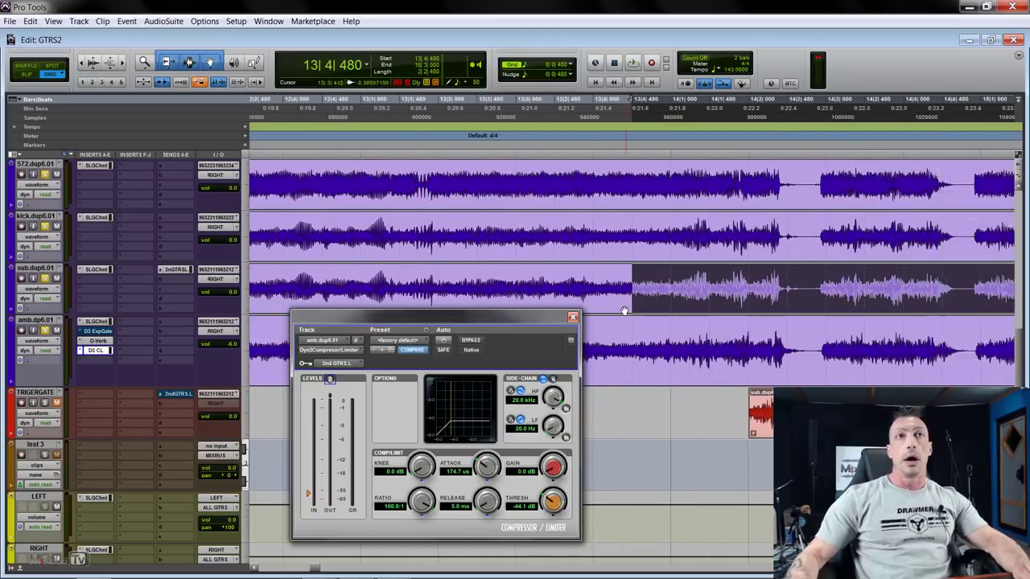
{"action": "scroll", "coordinate": [585, 312], "scroll_direction": "left", "scroll_amount": 3}
{"action": "key", "text": "ctrl+bracketleft"}
{"action": "scroll", "coordinate": [585, 310], "scroll_direction": "left", "scroll_amount": 2}
{"action": "scroll", "coordinate": [585, 309], "scroll_direction": "right", "scroll_amount": 2}
{"action": "scroll", "coordinate": [586, 305], "scroll_direction": "up", "scroll_amount": 3}
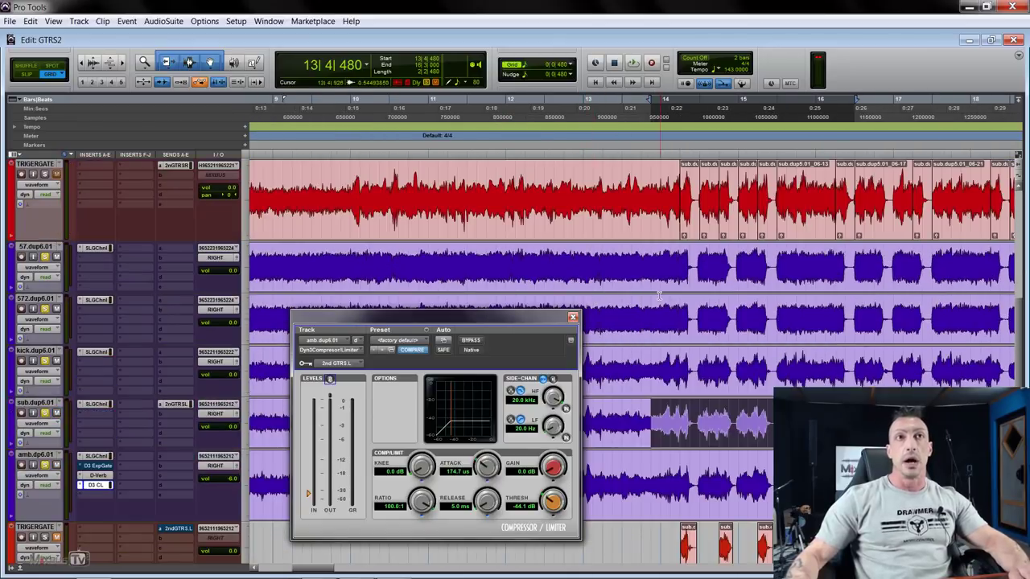
Inspect the sub.dup6.01 send to 2nd GTRS L and play the passage from 13|4|000 with the keyed compressor engaged, stopping playback at the end
{"action": "scroll", "coordinate": [797, 266], "scroll_direction": "down", "scroll_amount": 2}
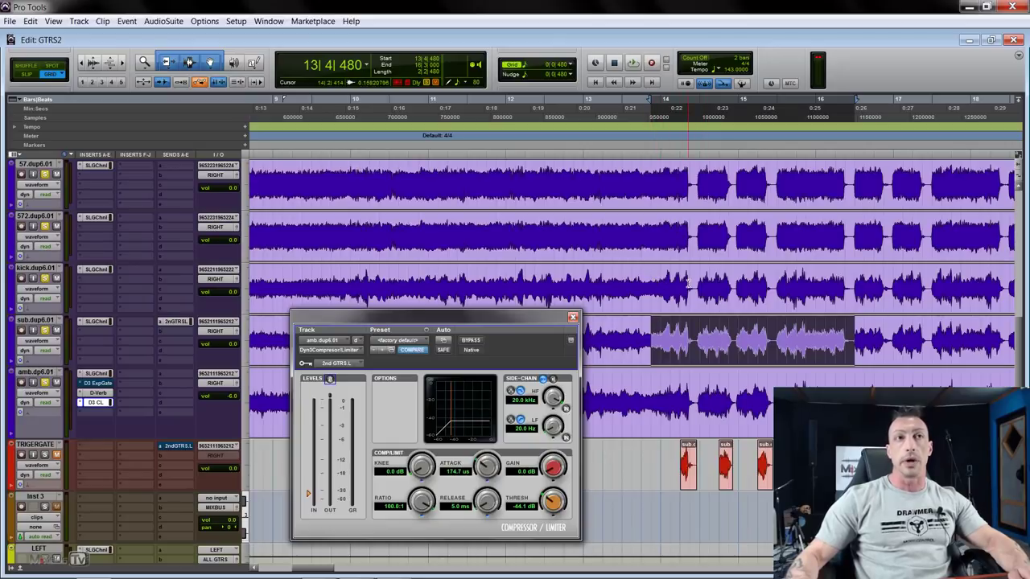
{"action": "left_click", "coordinate": [184, 323]}
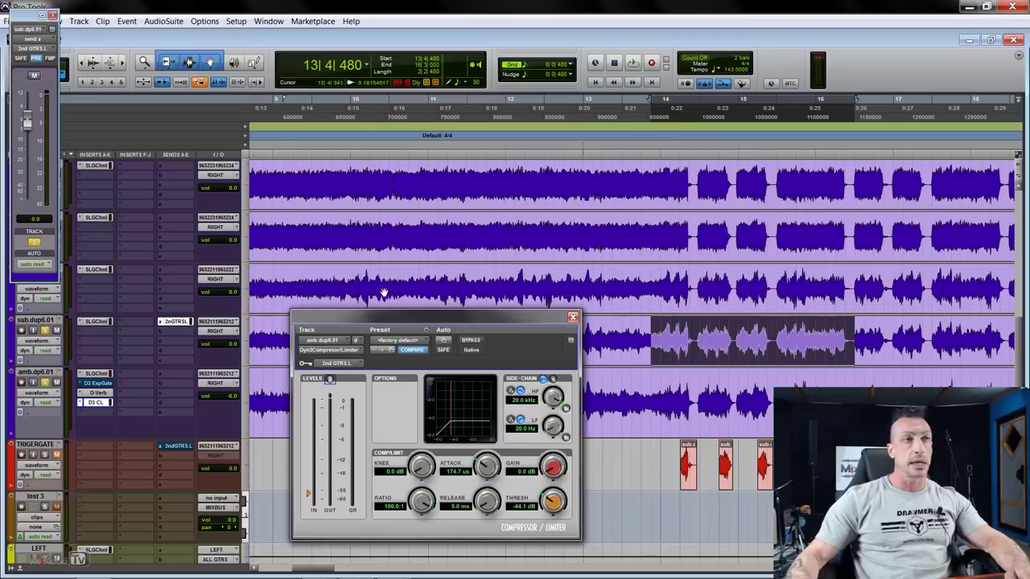
{"action": "left_click_drag", "start_coordinate": [33, 19], "coordinate": [189, 115]}
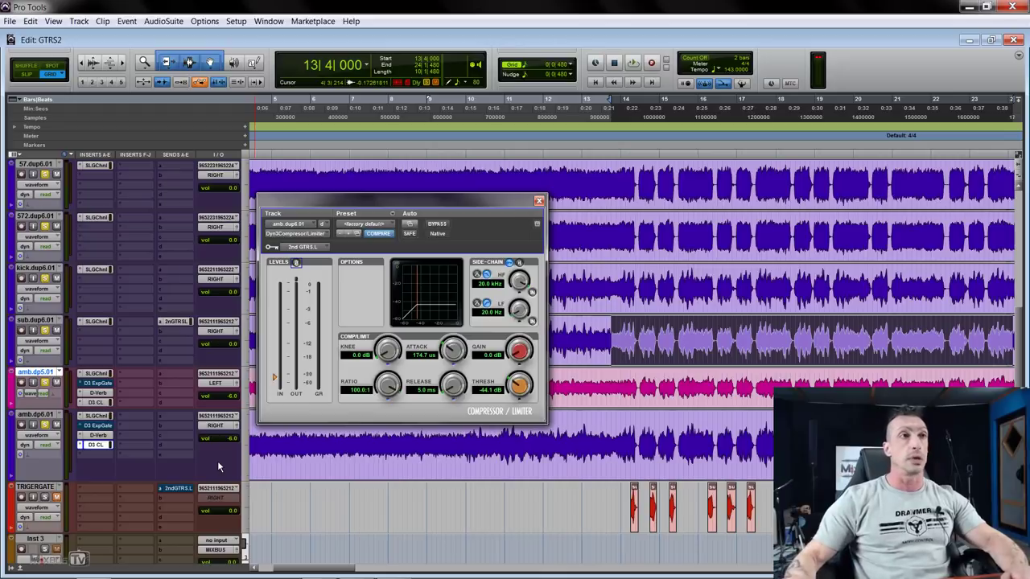
{"action": "key", "text": "space"}
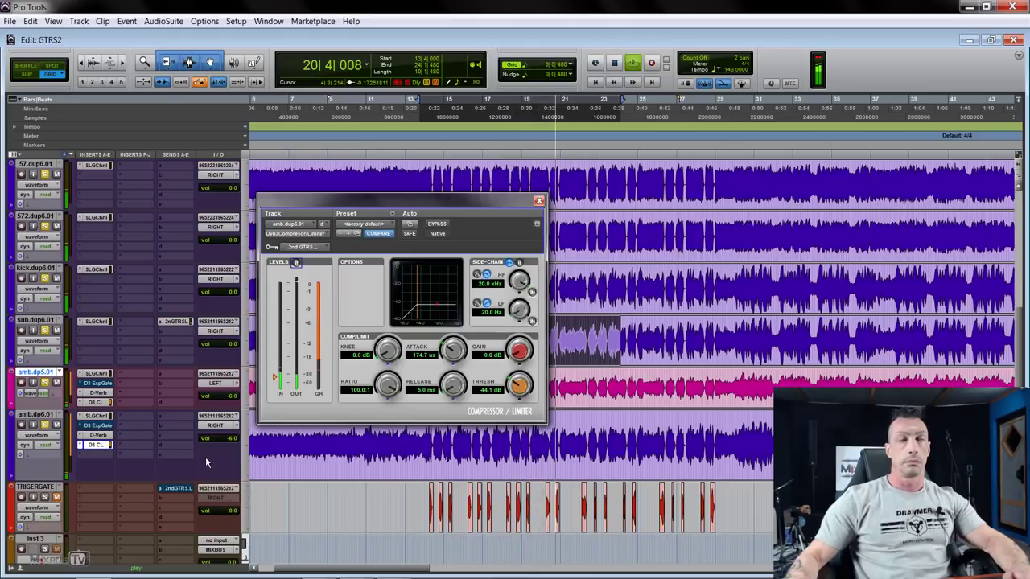
{"action": "key", "text": "space"}
Set the D-Verb decay to 396 ms on both the amb.dp5.01 and amb.dp6.01 tracks and close both reverbs
{"action": "left_click", "coordinate": [107, 394]}
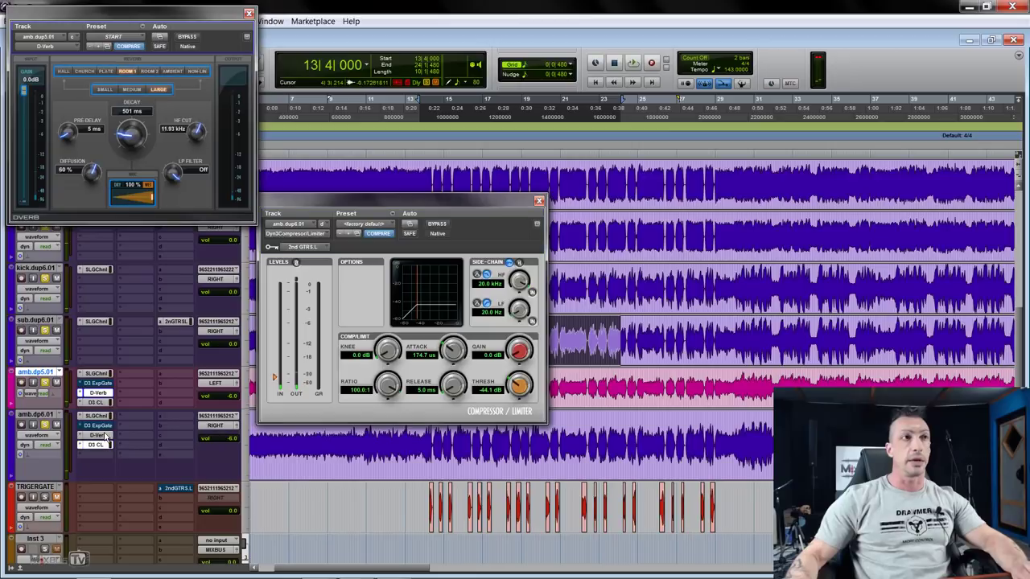
{"action": "left_click", "coordinate": [98, 435]}
{"action": "left_click_drag", "start_coordinate": [217, 24], "coordinate": [429, 49]}
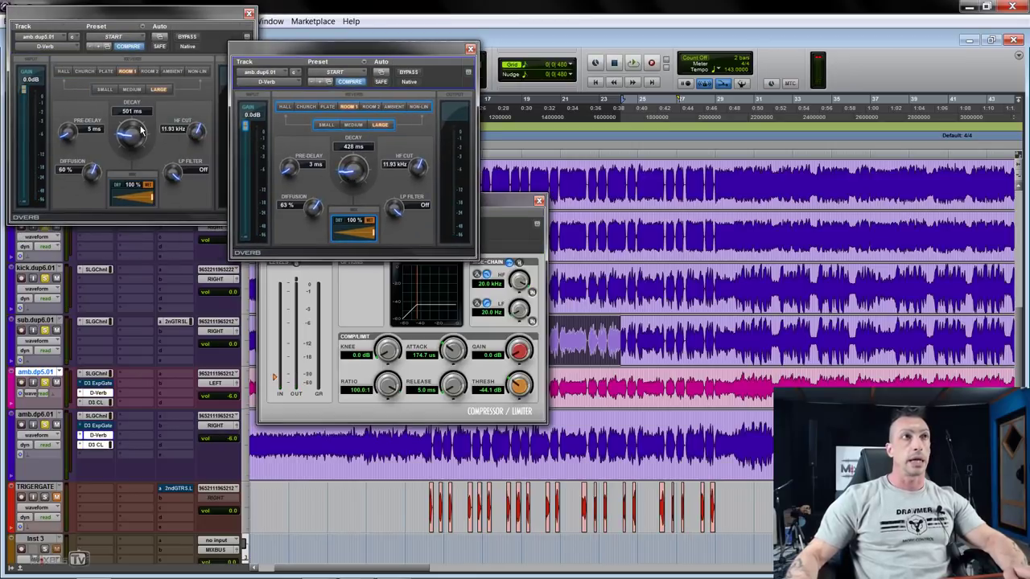
{"action": "left_click_drag", "start_coordinate": [142, 130], "coordinate": [137, 142]}
{"action": "left_click", "coordinate": [350, 182]}
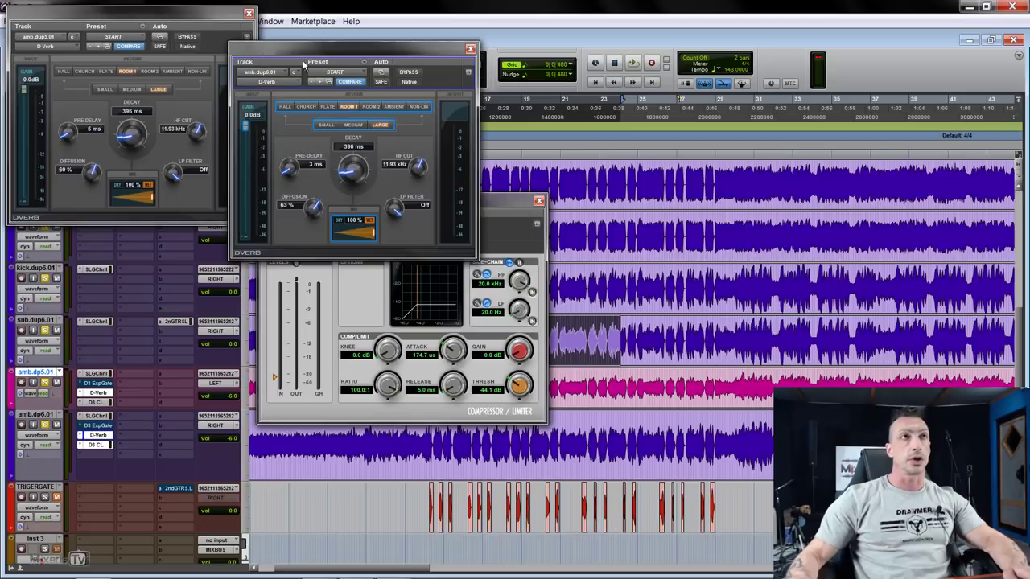
{"action": "left_click", "coordinate": [248, 13]}
{"action": "left_click", "coordinate": [471, 50]}
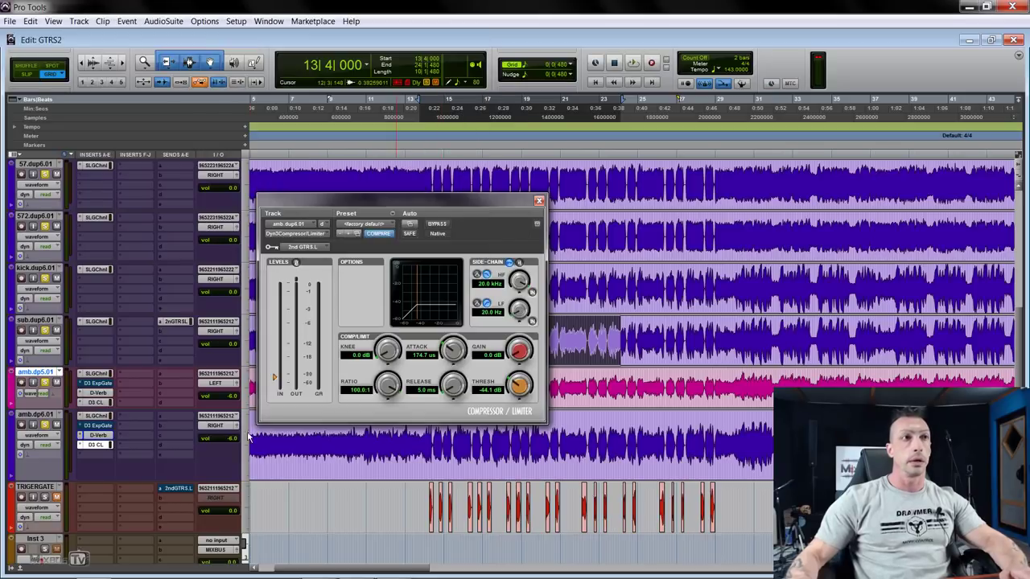
Replay the passage from 13|4|000 with the shortened reverbs and the keyed compressors, and stop playback
{"action": "key", "text": "space"}
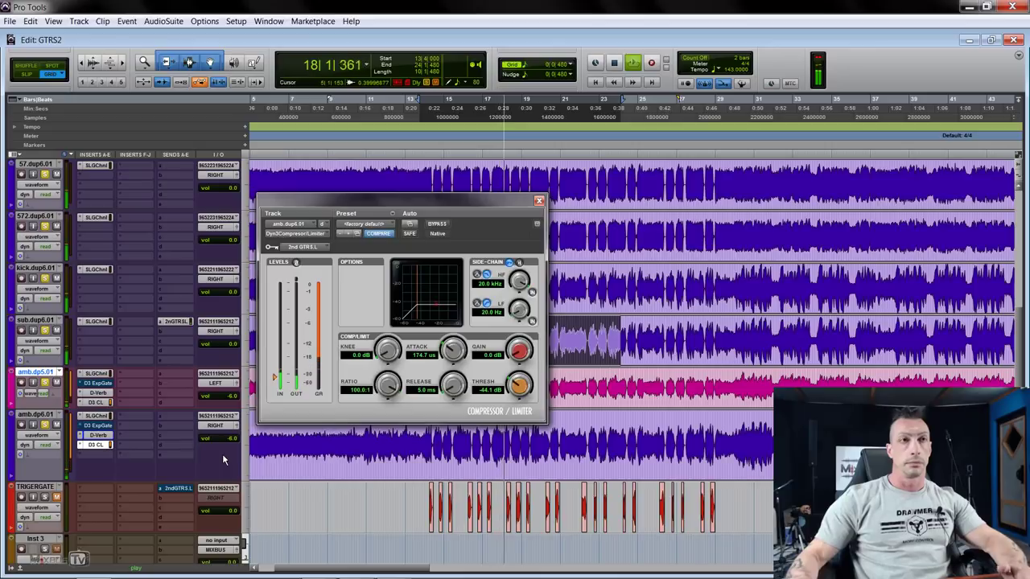
{"action": "key", "text": "space"}
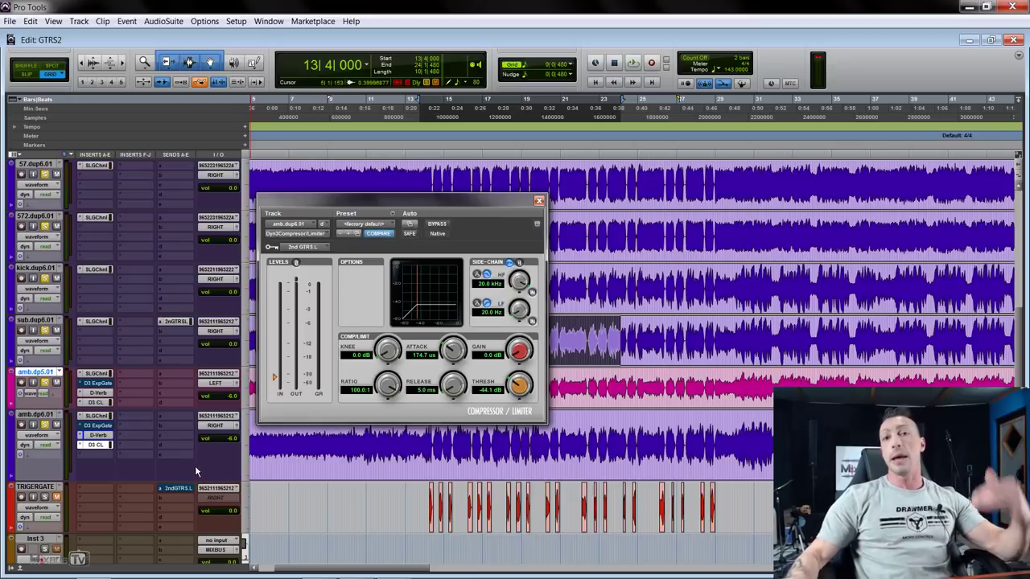
Close the Compressor/Limiter, bypass it on both ambience tracks, and place the edit cursor at 14|3|000
{"action": "key", "text": "ctrl+alt+w"}
{"action": "key", "text": "ctrl+]"}
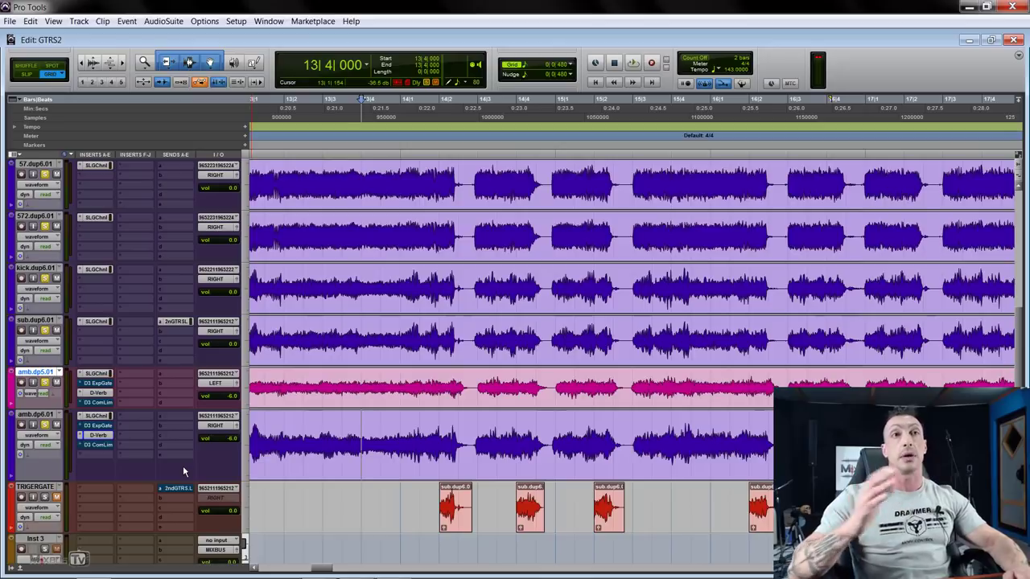
{"action": "key", "text": "Tab"}
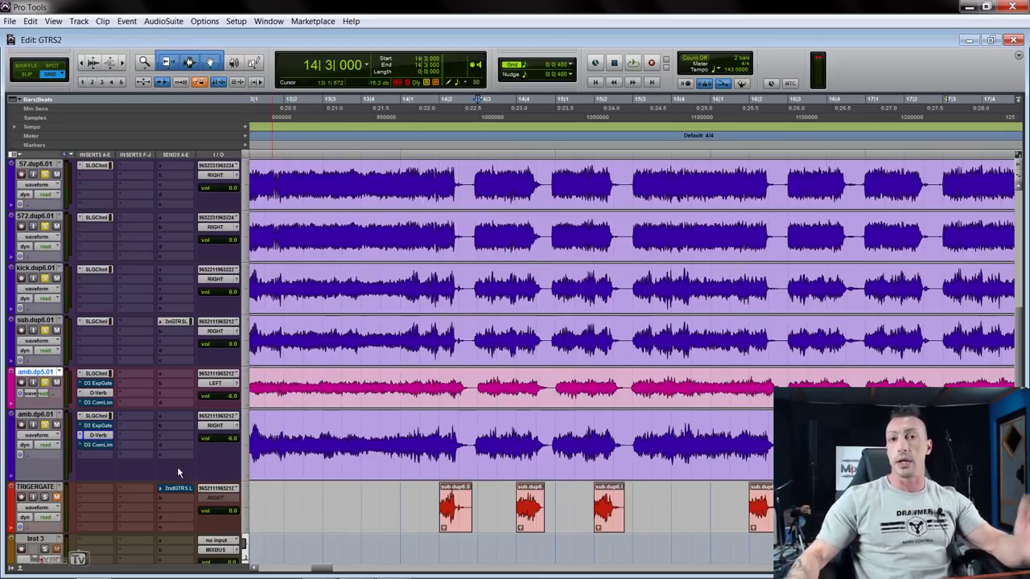
Show the volume automation of the amb.dp6.01 track and pull its line all the way down to silence
{"action": "left_click", "coordinate": [41, 435]}
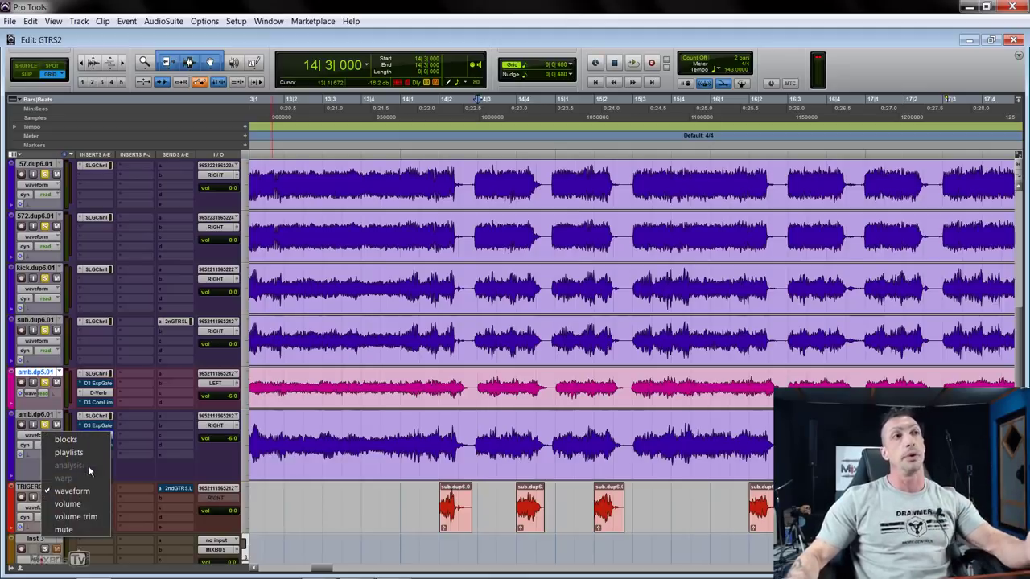
{"action": "left_click", "coordinate": [64, 505]}
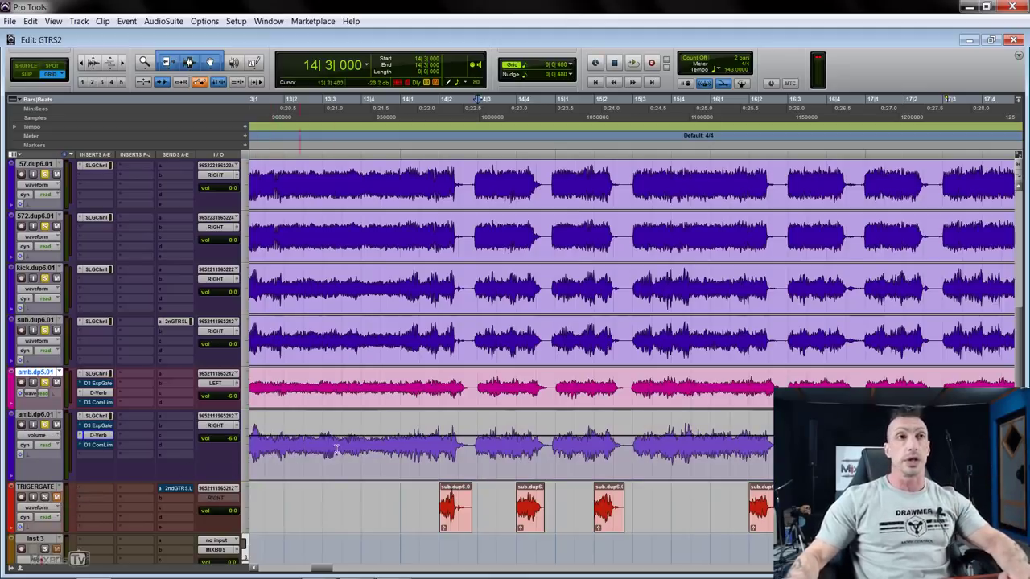
{"action": "left_click_drag", "start_coordinate": [435, 416], "coordinate": [434, 459]}
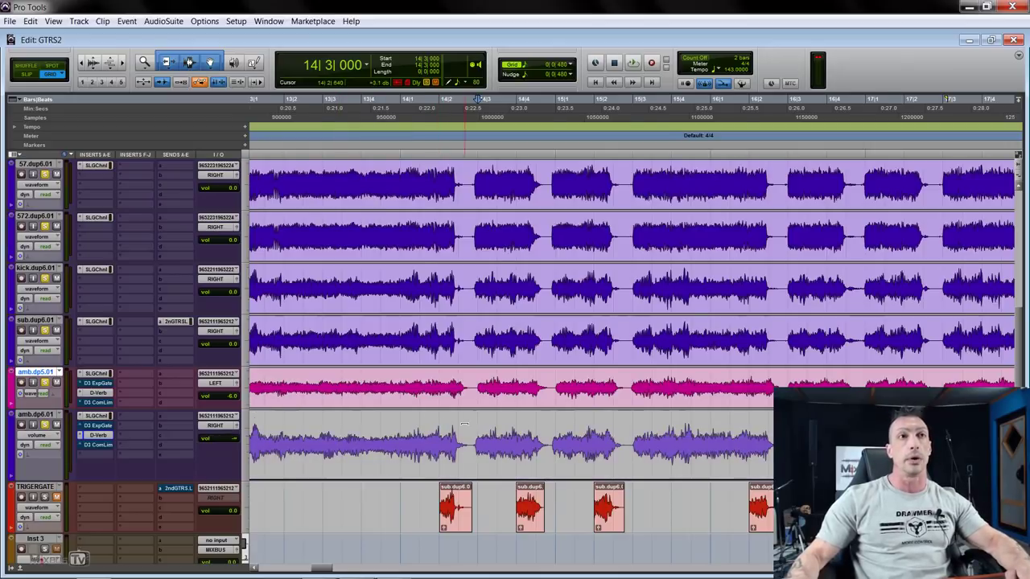
Raise the amb.dp6.01 volume automation to -6.0 dB between 14|2|000 and 14|3|000, with a short ramp up at its start
{"action": "key", "text": "ctrl+]"}
{"action": "key", "text": "ctrl+]"}
{"action": "left_click_drag", "start_coordinate": [545, 422], "coordinate": [502, 455]}
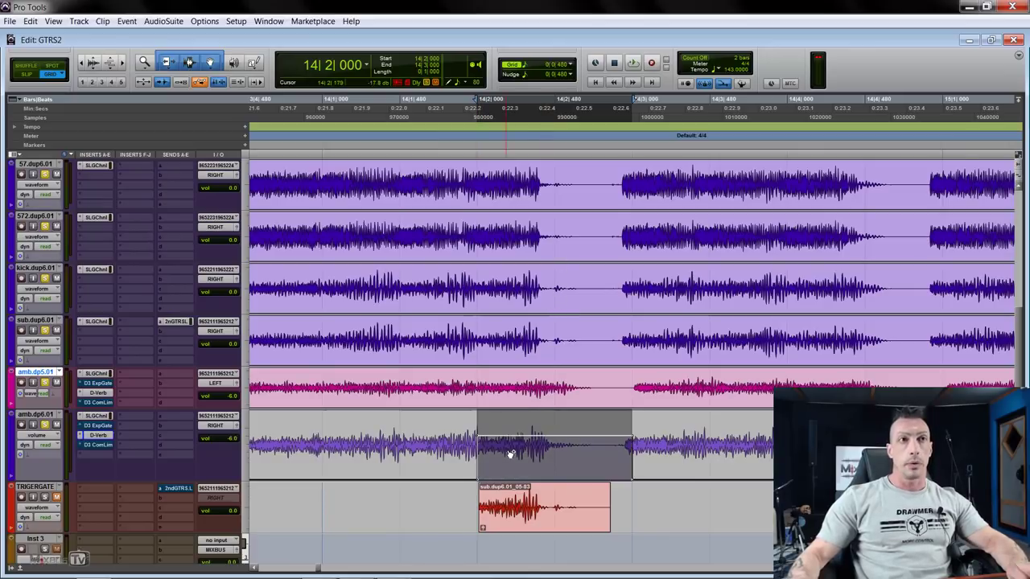
{"action": "left_click_drag", "start_coordinate": [478, 437], "coordinate": [508, 438]}
{"action": "scroll", "coordinate": [471, 448], "scroll_direction": "right", "scroll_amount": 1}
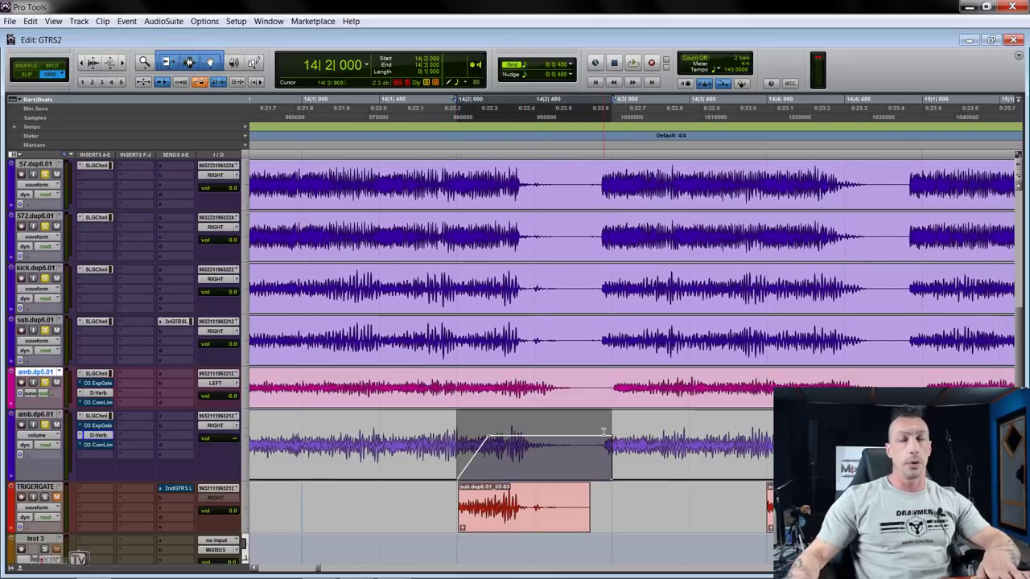
Copy the one-beat volume ramp to each following trigger clip position along amb.dp6.01, from 14|4|000 through 19|2|000
{"action": "scroll", "coordinate": [685, 434], "scroll_direction": "right", "scroll_amount": 3}
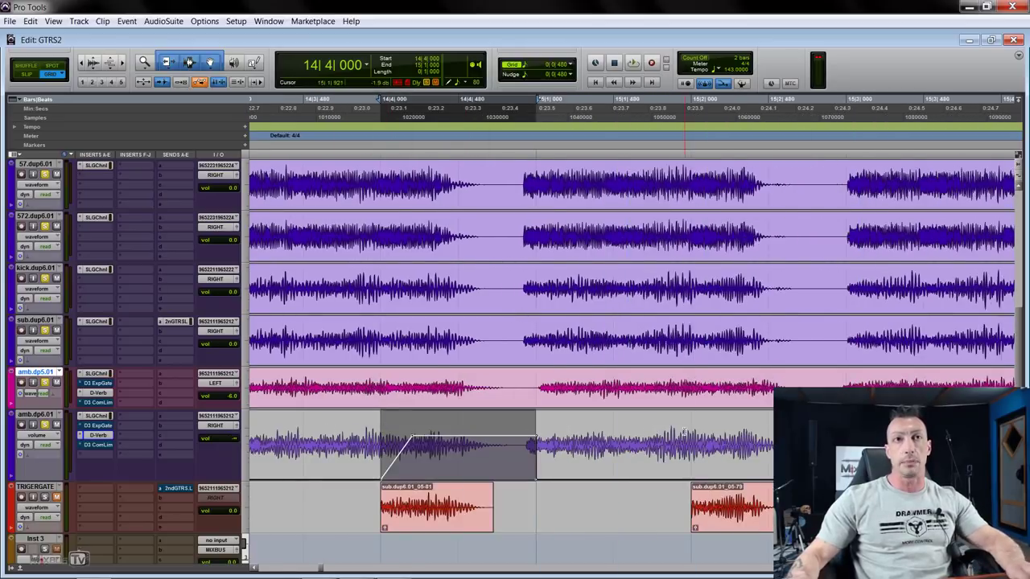
{"action": "left_click", "coordinate": [685, 435]}
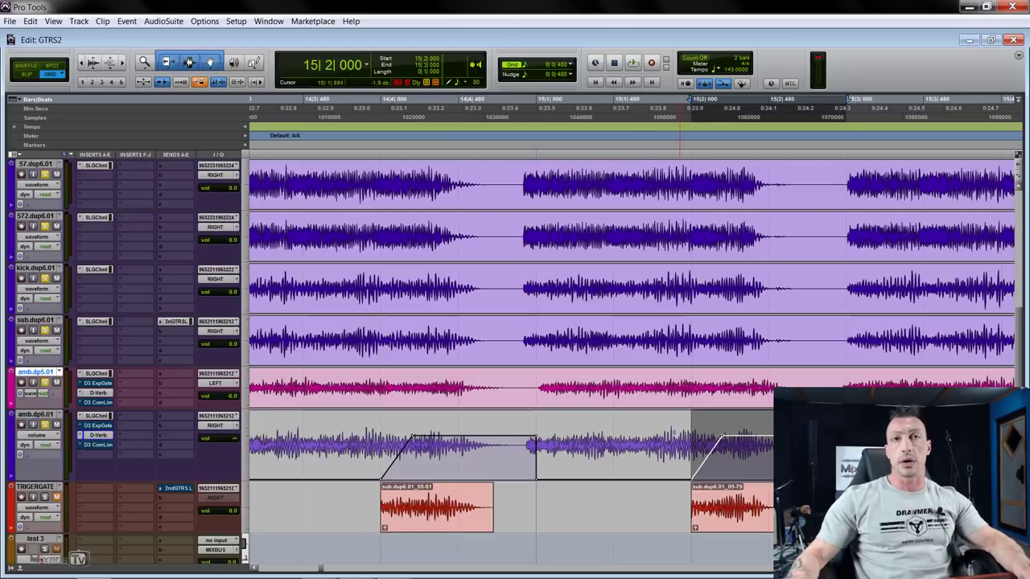
{"action": "scroll", "coordinate": [682, 433], "scroll_direction": "right", "scroll_amount": 6}
{"action": "left_click", "coordinate": [537, 439]}
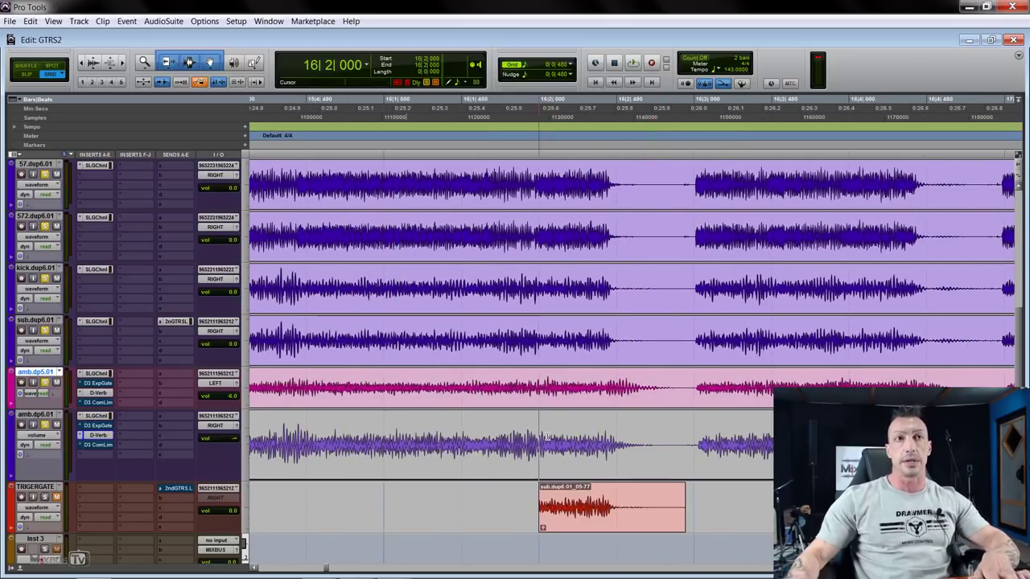
{"action": "key", "text": "ctrl+v"}
{"action": "scroll", "coordinate": [660, 435], "scroll_direction": "right", "scroll_amount": 4}
{"action": "left_click", "coordinate": [618, 439]}
{"action": "key", "text": "ctrl+v"}
{"action": "scroll", "coordinate": [618, 439], "scroll_direction": "right", "scroll_amount": 5}
{"action": "left_click", "coordinate": [618, 438]}
{"action": "key", "text": "ctrl+v"}
{"action": "scroll", "coordinate": [644, 438], "scroll_direction": "right", "scroll_amount": 6}
{"action": "left_click", "coordinate": [756, 435]}
{"action": "key", "text": "ctrl+v"}
{"action": "scroll", "coordinate": [644, 439], "scroll_direction": "right", "scroll_amount": 8}
{"action": "left_click", "coordinate": [528, 436]}
{"action": "key", "text": "ctrl+v"}
{"action": "scroll", "coordinate": [544, 438], "scroll_direction": "right", "scroll_amount": 4}
{"action": "left_click", "coordinate": [558, 438]}
{"action": "key", "text": "ctrl+v"}
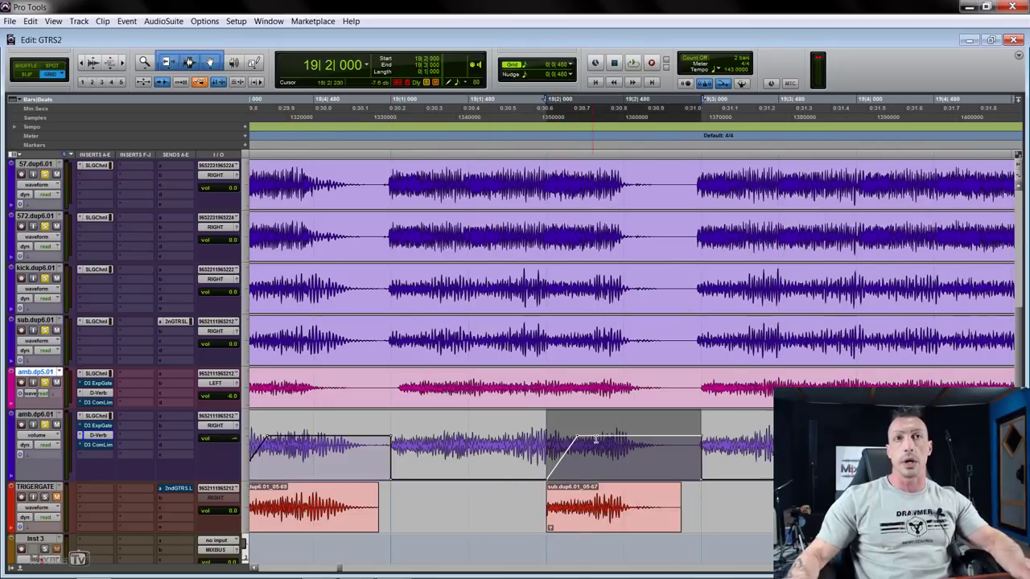
Copy the amb.dp6.01 volume automation from bar 14 to bar 30 and paste it onto amb.dp5.01 as the current automation type
{"action": "scroll", "coordinate": [559, 438], "scroll_direction": "left", "scroll_amount": 3}
{"action": "key", "text": "e"}
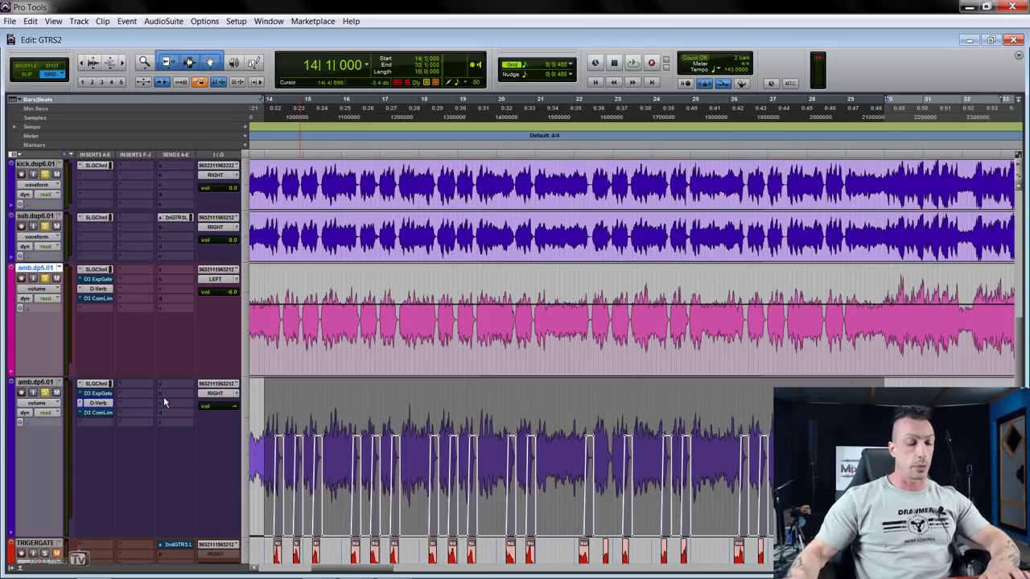
{"action": "key", "text": "p"}
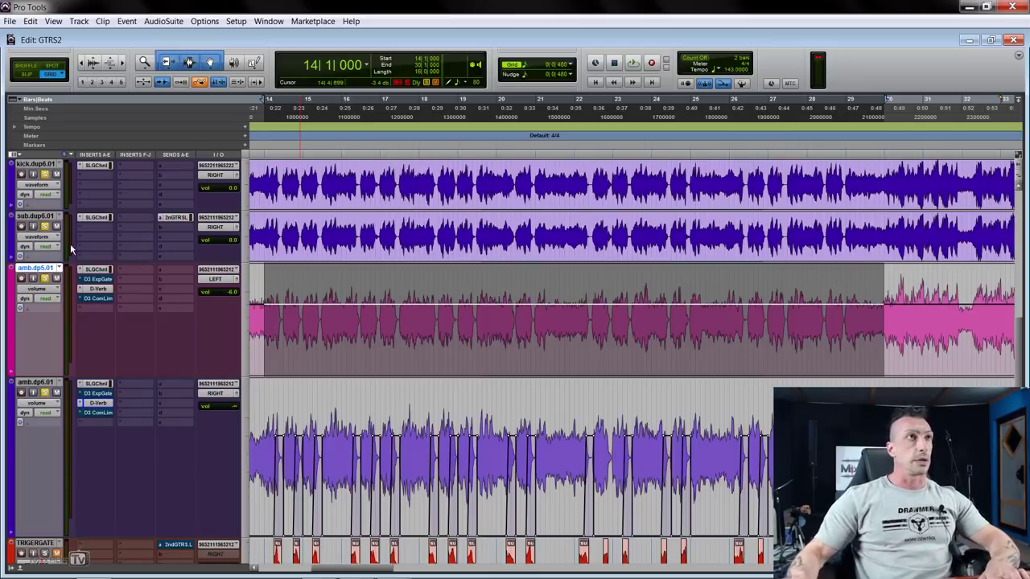
{"action": "left_click", "coordinate": [30, 22]}
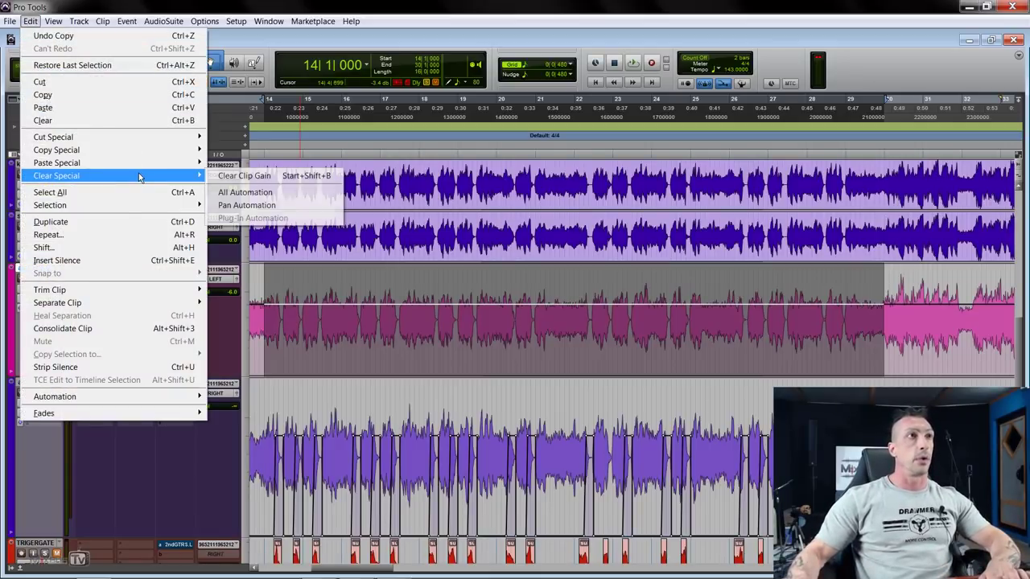
{"action": "mouse_move", "coordinate": [144, 167]}
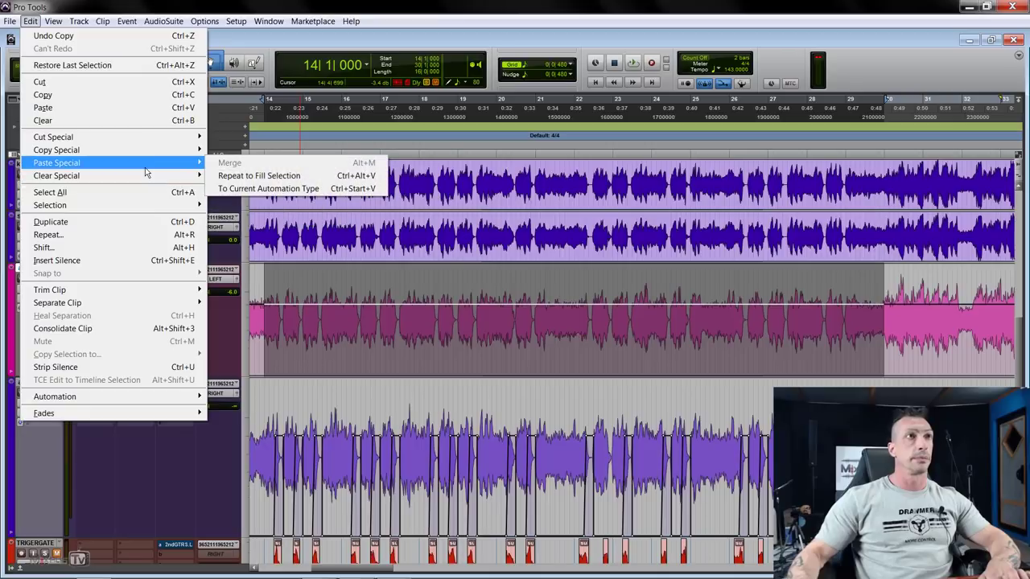
{"action": "left_click", "coordinate": [254, 189]}
Play the guitars from 14|1|000 with the volume-automated ambience tracks, and stop playback to compare
{"action": "key", "text": "space"}
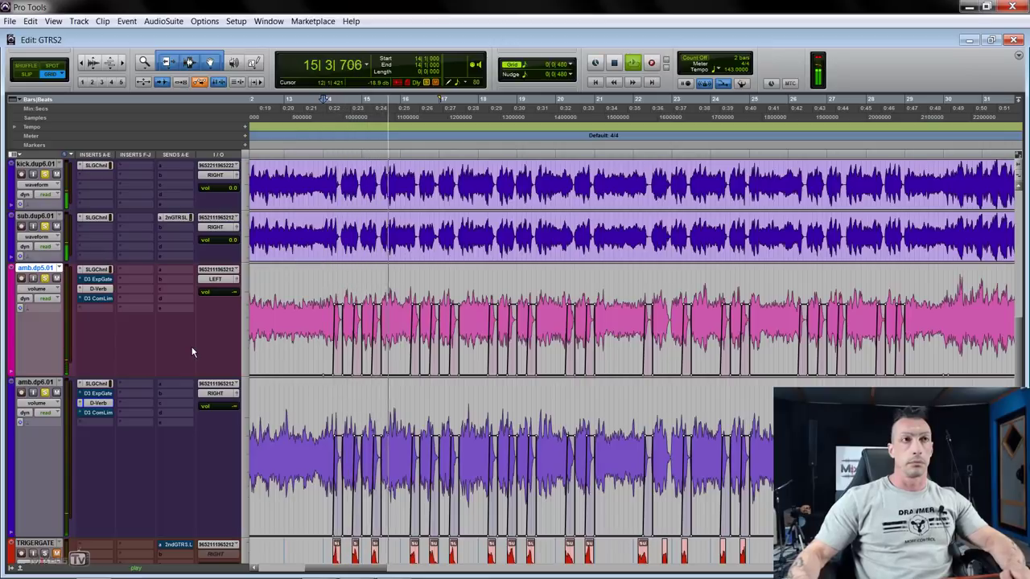
{"action": "key", "text": "ctrl+]"}
{"action": "key", "text": "ctrl+["}
{"action": "key", "text": "ctrl+["}
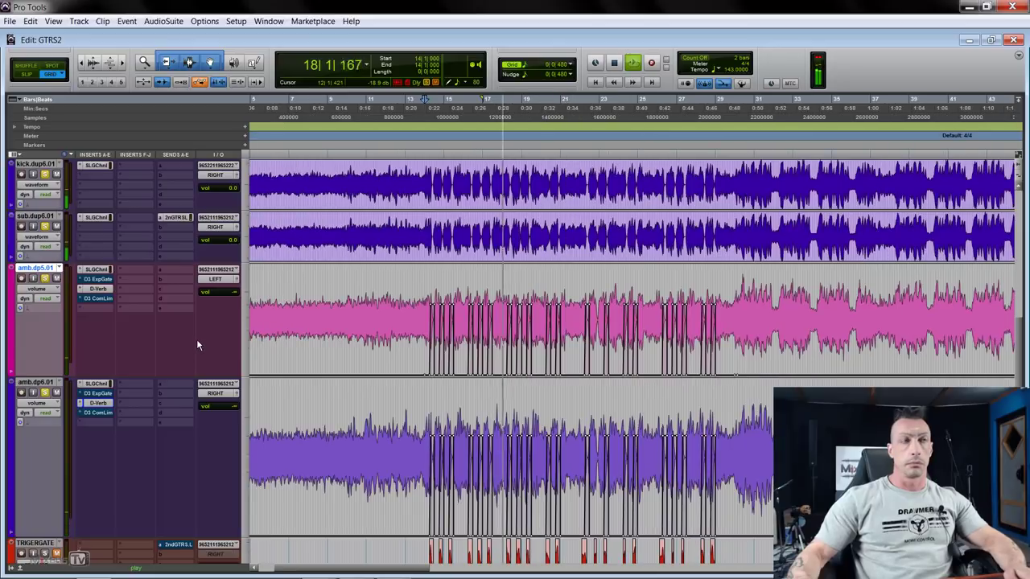
{"action": "key", "text": "space"}
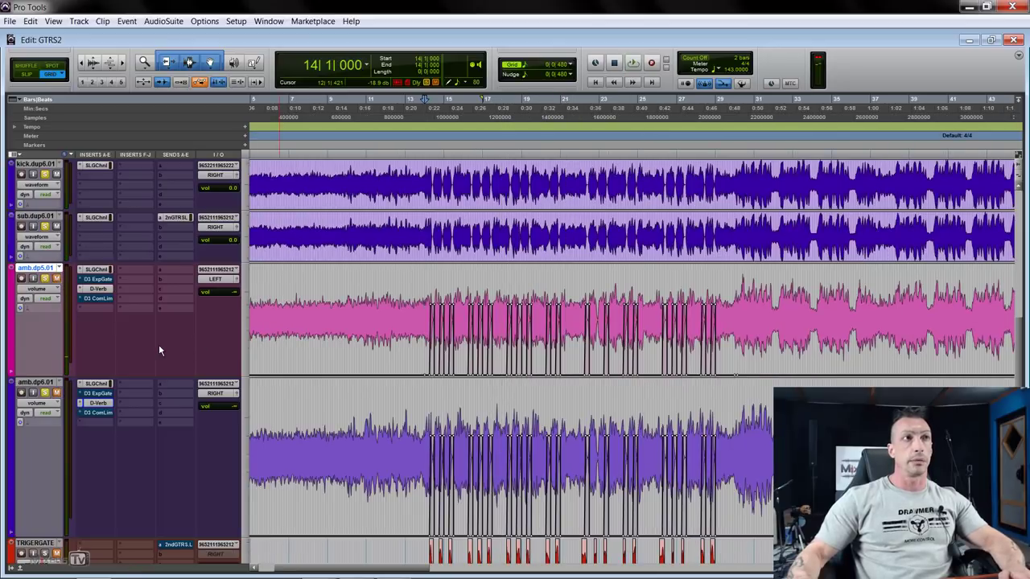
{"action": "key", "text": "space"}
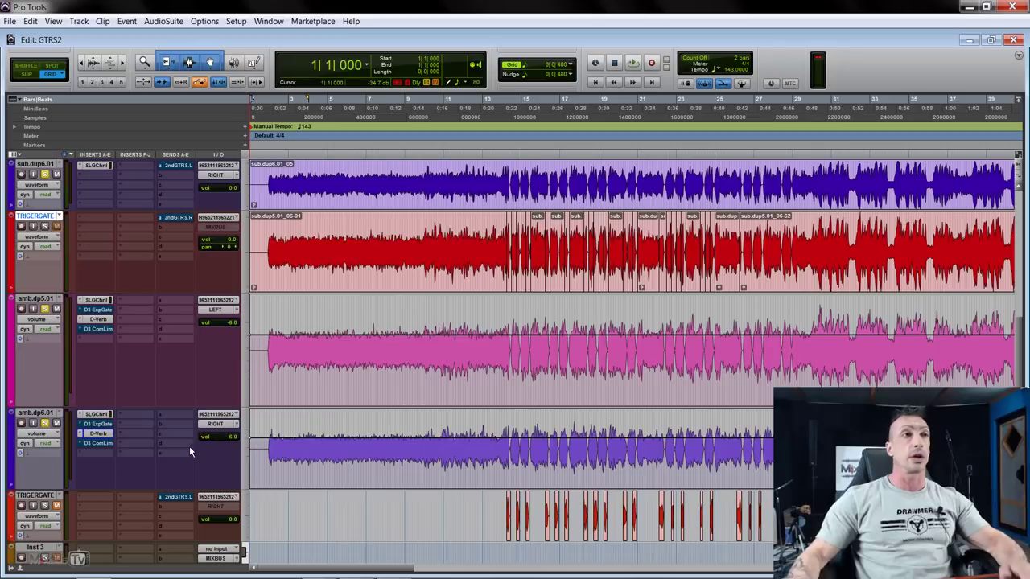
Place the cursor at 14|1|000, unmute the lower TRIGERGATE track's send to 2nd GTRS L, and inspect that send
{"action": "scroll", "coordinate": [117, 433], "scroll_direction": "down", "scroll_amount": 2}
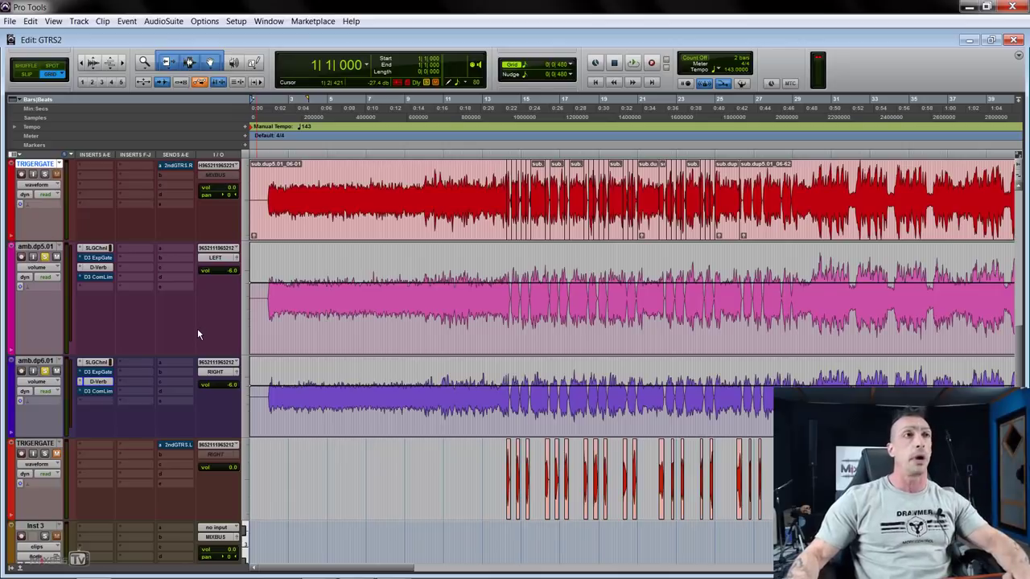
{"action": "key", "text": "ctrl+]"}
{"action": "key", "text": "ctrl+]"}
{"action": "scroll", "coordinate": [210, 343], "scroll_direction": "right", "scroll_amount": 10}
{"action": "left_click", "coordinate": [578, 463]}
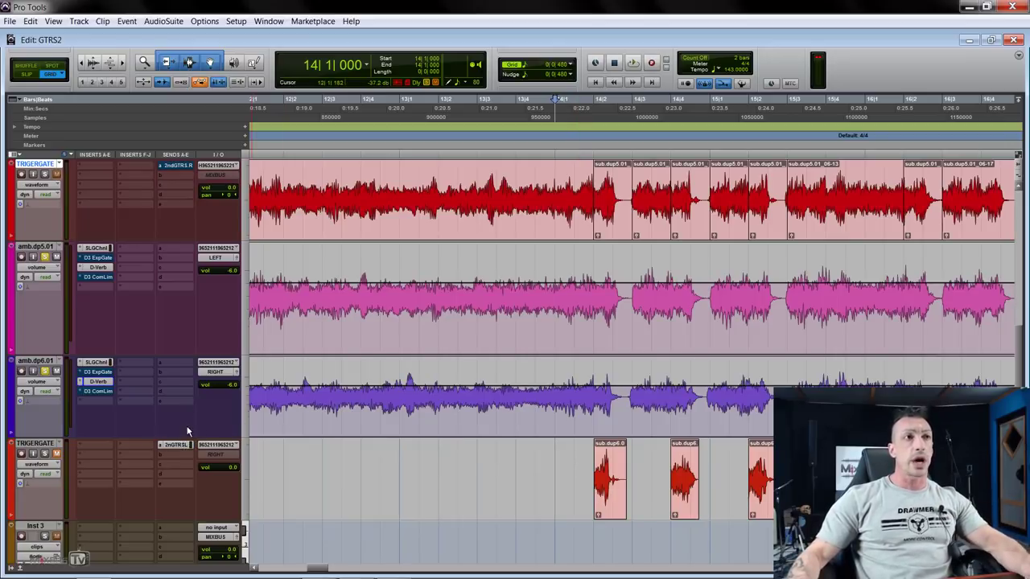
{"action": "left_click", "coordinate": [184, 448]}
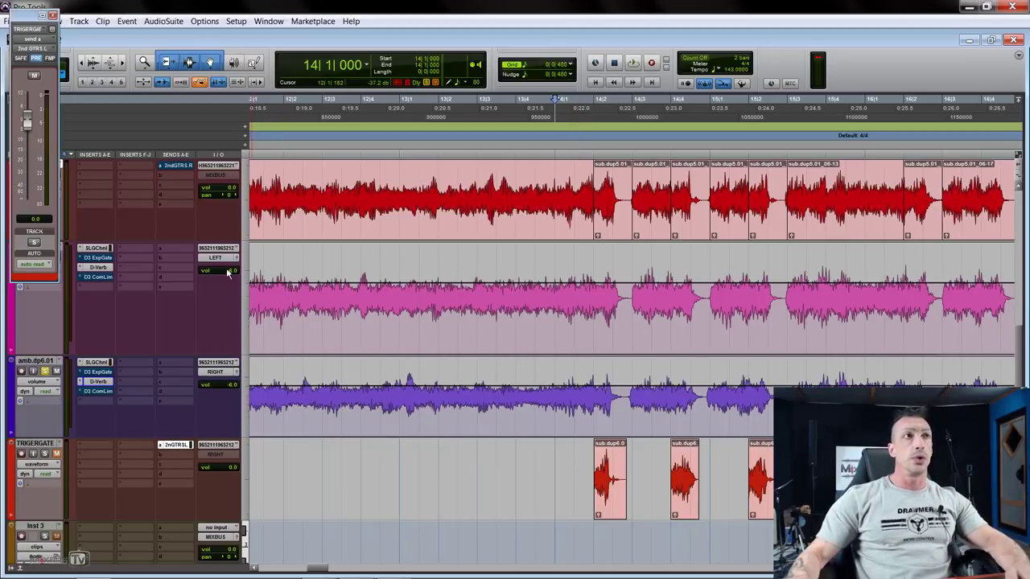
{"action": "left_click", "coordinate": [53, 16]}
Open the Expander/Gate keyed from 2nd GTRS L on the amb.dp6.01 track and take it out of bypass
{"action": "left_click", "coordinate": [108, 375]}
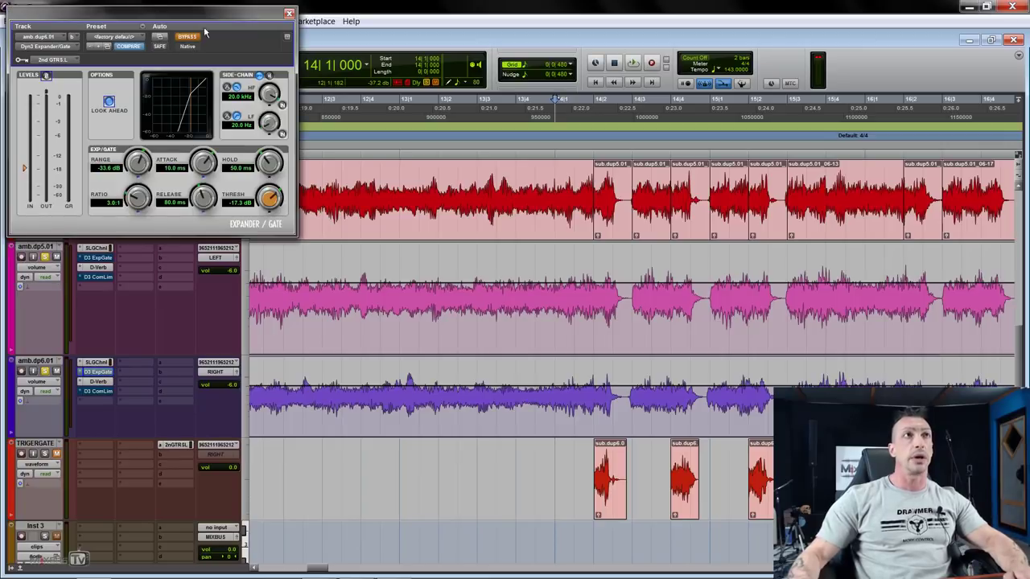
{"action": "left_click_drag", "start_coordinate": [212, 28], "coordinate": [470, 134]}
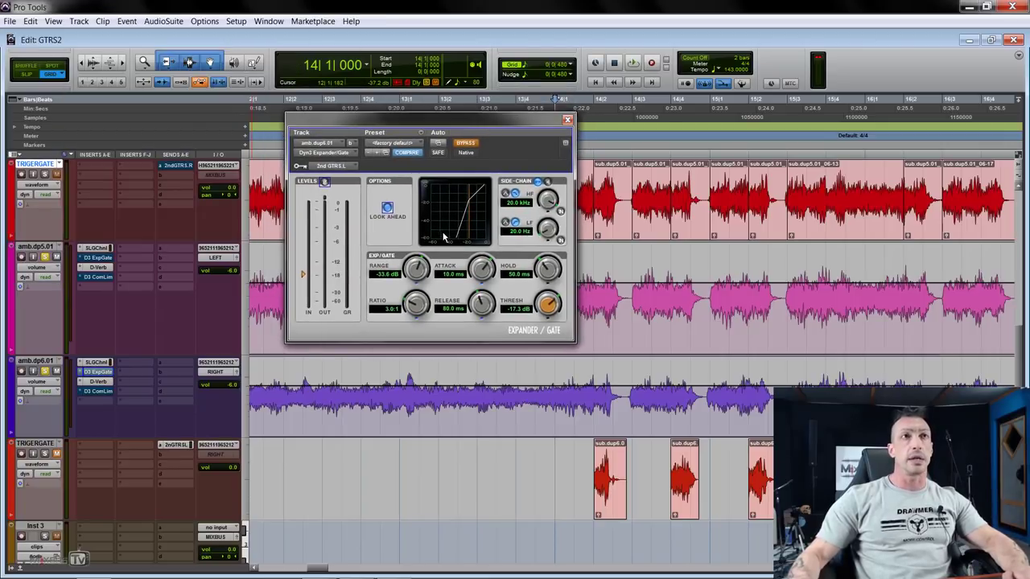
{"action": "left_click", "coordinate": [474, 145]}
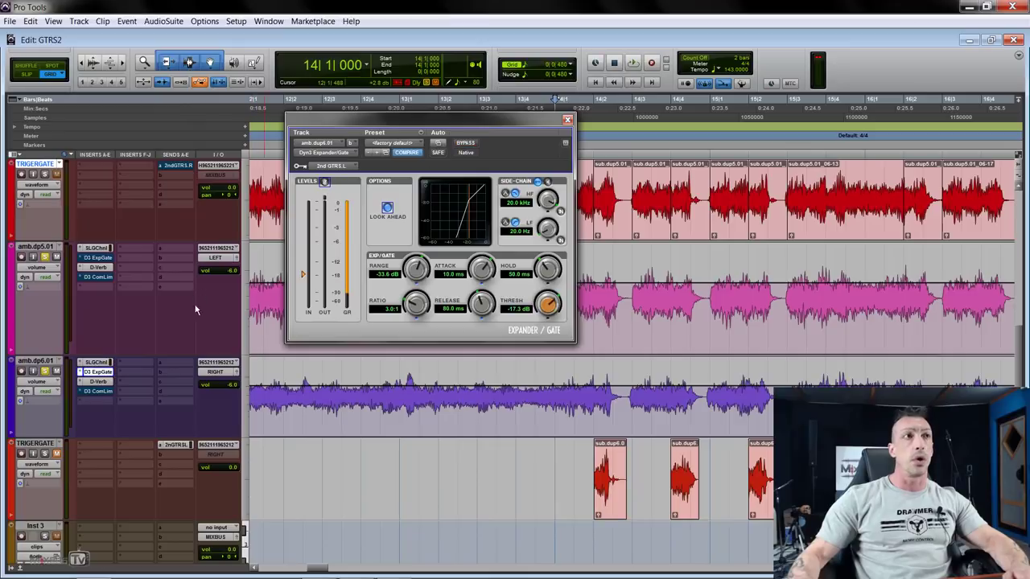
Inspect the D-Verb settings and the Compressor/Limiter's bypass on the amb.dp6.01 track, and close the compressor
{"action": "left_click", "coordinate": [106, 382]}
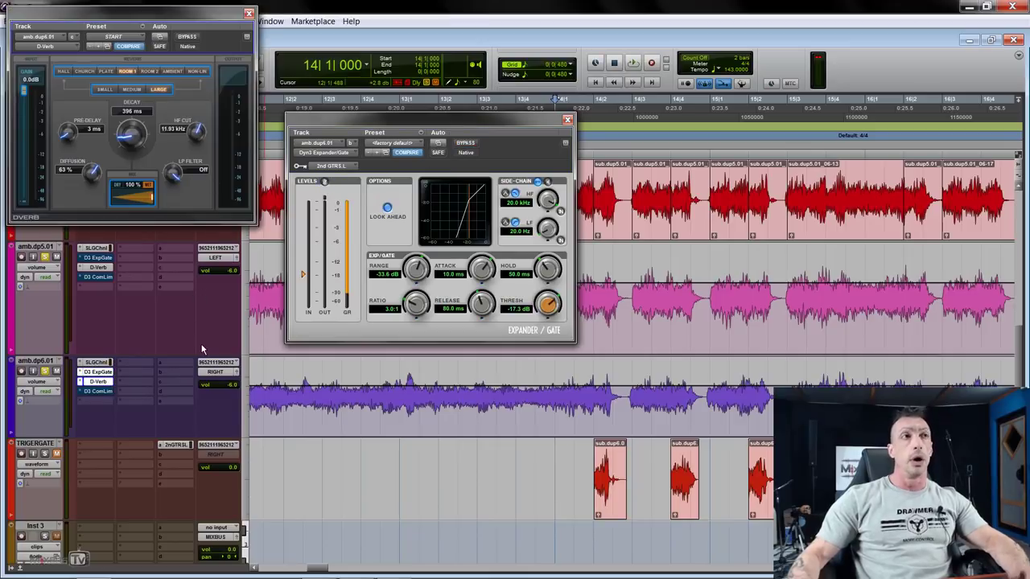
{"action": "left_click", "coordinate": [99, 391]}
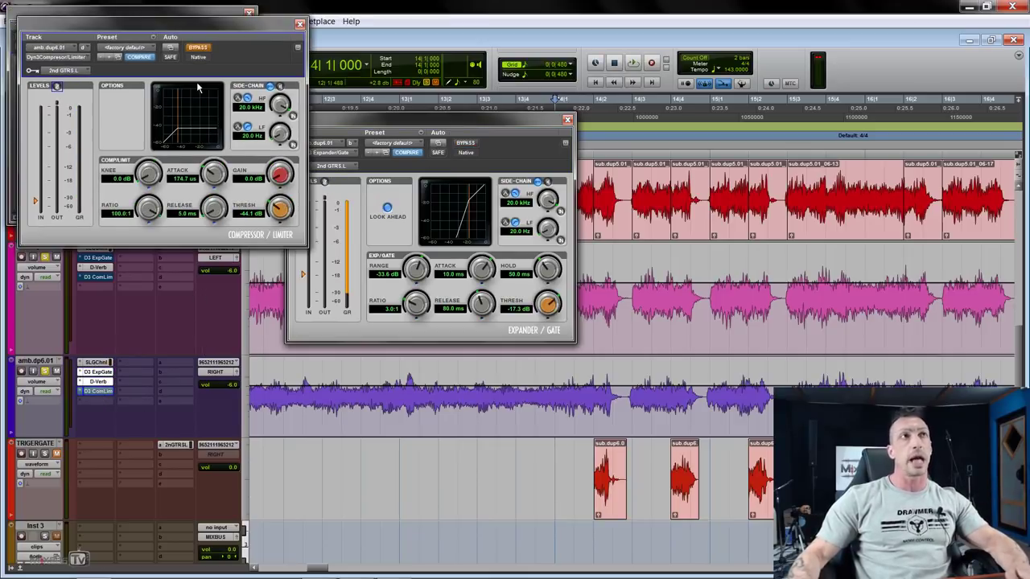
{"action": "left_click", "coordinate": [199, 49]}
{"action": "left_click", "coordinate": [199, 48]}
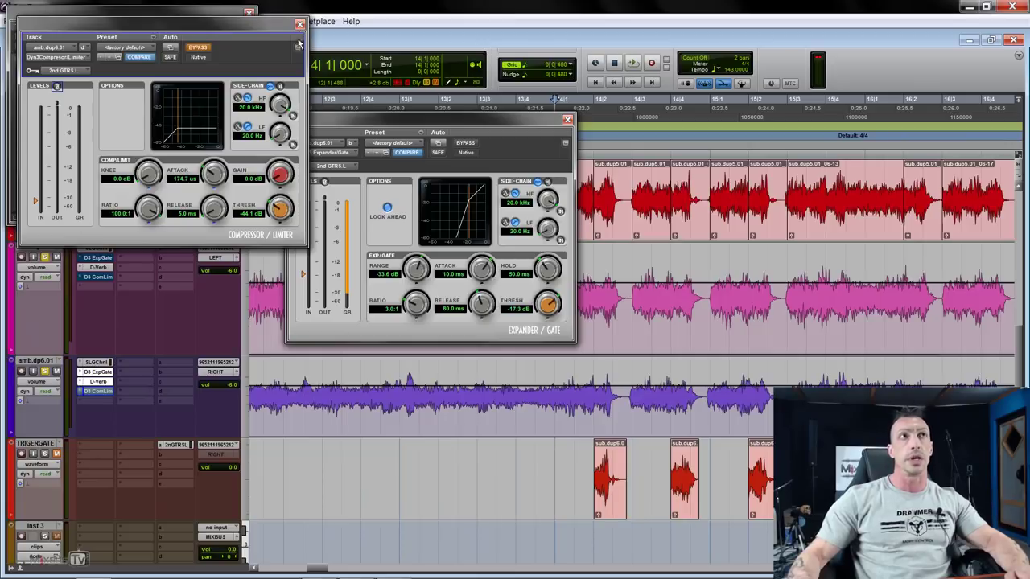
{"action": "left_click", "coordinate": [299, 25]}
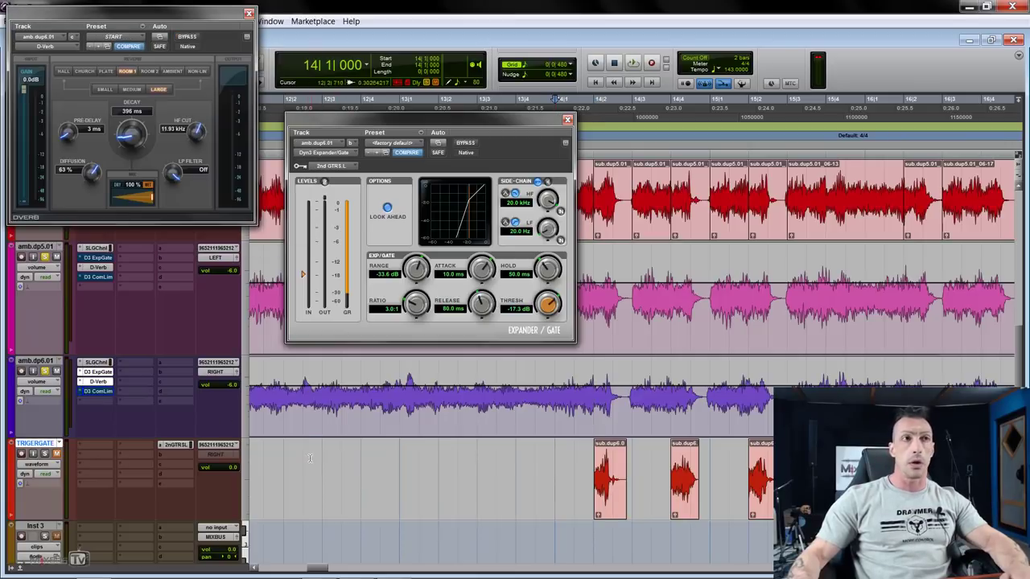
Review the lower TRIGERGATE track's send, its trigger clips and the matching amb.dp6.01 passage, and close the open plug-ins
{"action": "left_click", "coordinate": [181, 447]}
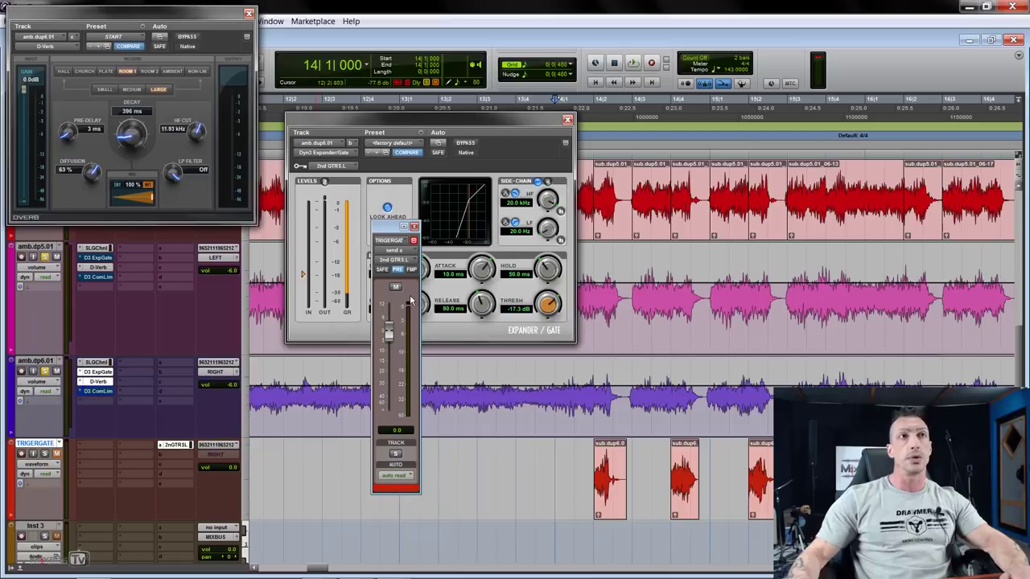
{"action": "left_click", "coordinate": [414, 228]}
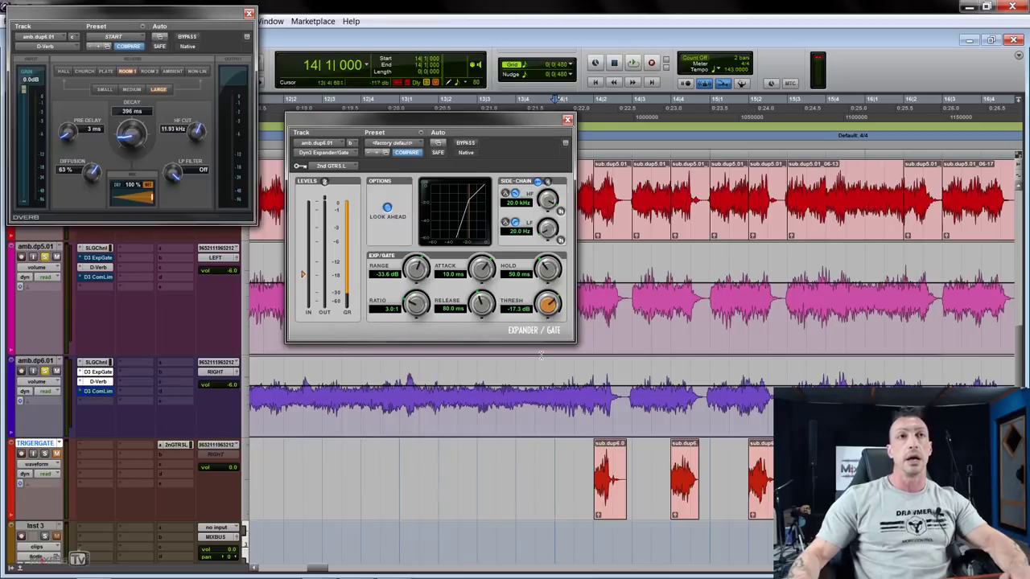
{"action": "left_click_drag", "start_coordinate": [575, 474], "coordinate": [807, 475]}
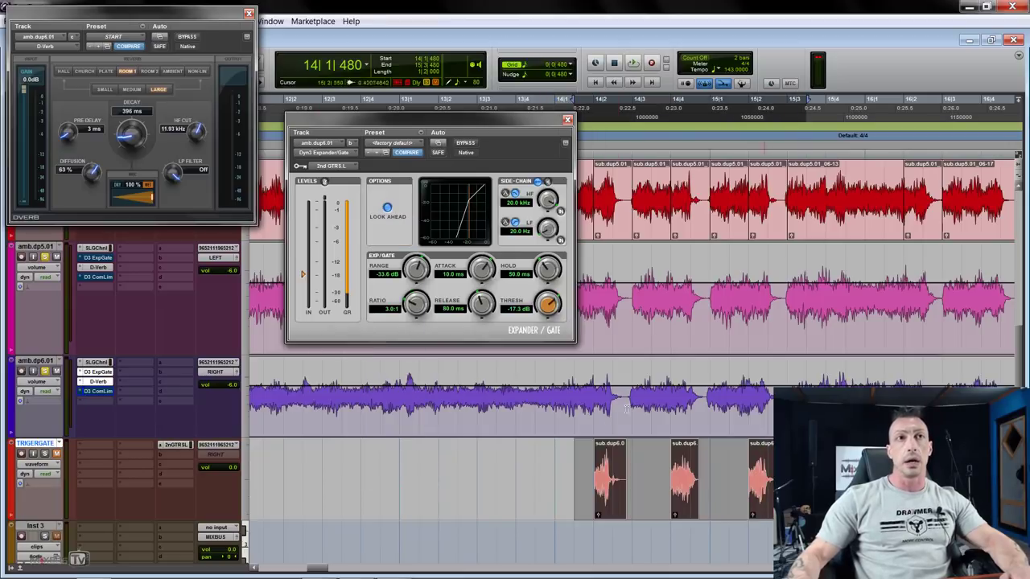
{"action": "left_click_drag", "start_coordinate": [595, 398], "coordinate": [788, 398]}
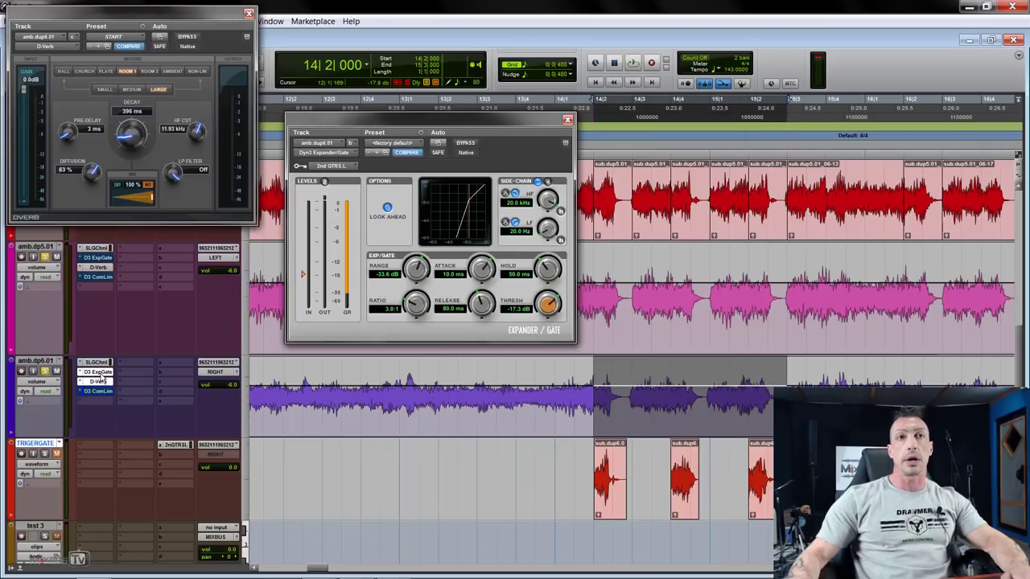
{"action": "left_click", "coordinate": [250, 13]}
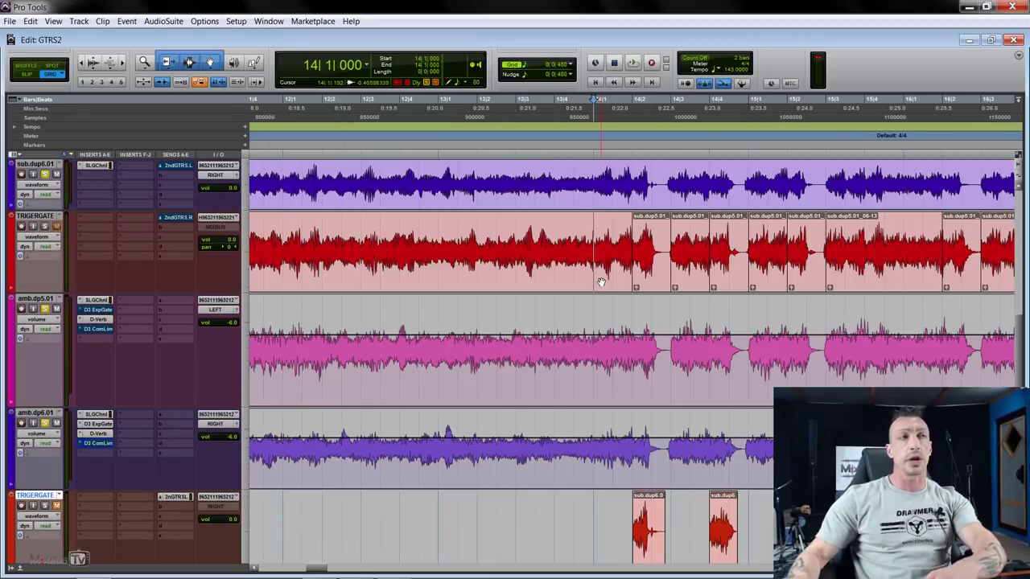
Delete the sustained clips before 14|2, at 14|3, 15|1 and 15|3 on the upper TRIGERGATE track, keeping the short hits before the stops
{"action": "left_click", "coordinate": [601, 270]}
{"action": "key", "text": "Delete"}
{"action": "left_click", "coordinate": [691, 283]}
{"action": "key", "text": "Delete"}
{"action": "left_click", "coordinate": [765, 284]}
{"action": "key", "text": "Delete"}
{"action": "left_click", "coordinate": [869, 279]}
{"action": "key", "text": "Delete"}
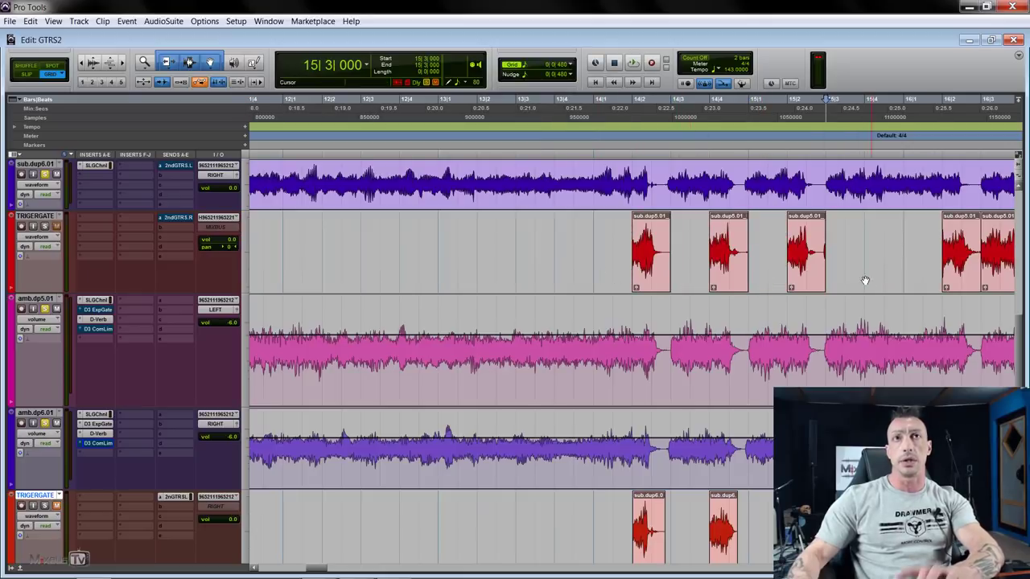
Delete the 16|3|000 to 16|4|000 portion of the long clip on the upper TRIGERGATE track
{"action": "scroll", "coordinate": [660, 292], "scroll_direction": "right", "scroll_amount": 5}
{"action": "left_click", "coordinate": [647, 283]}
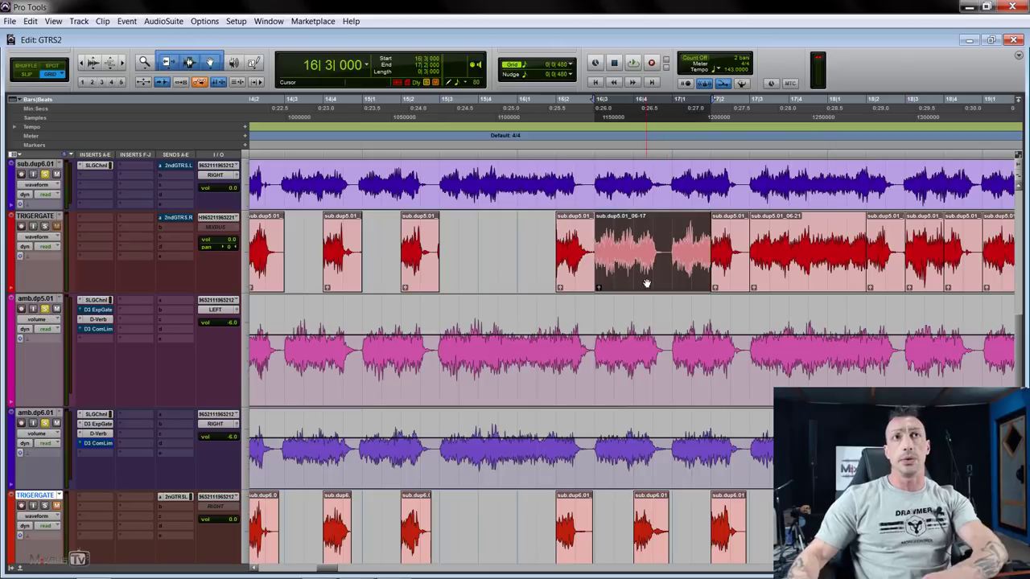
{"action": "left_click", "coordinate": [644, 235]}
{"action": "key", "text": "ctrl+]"}
{"action": "key", "text": "ctrl+]"}
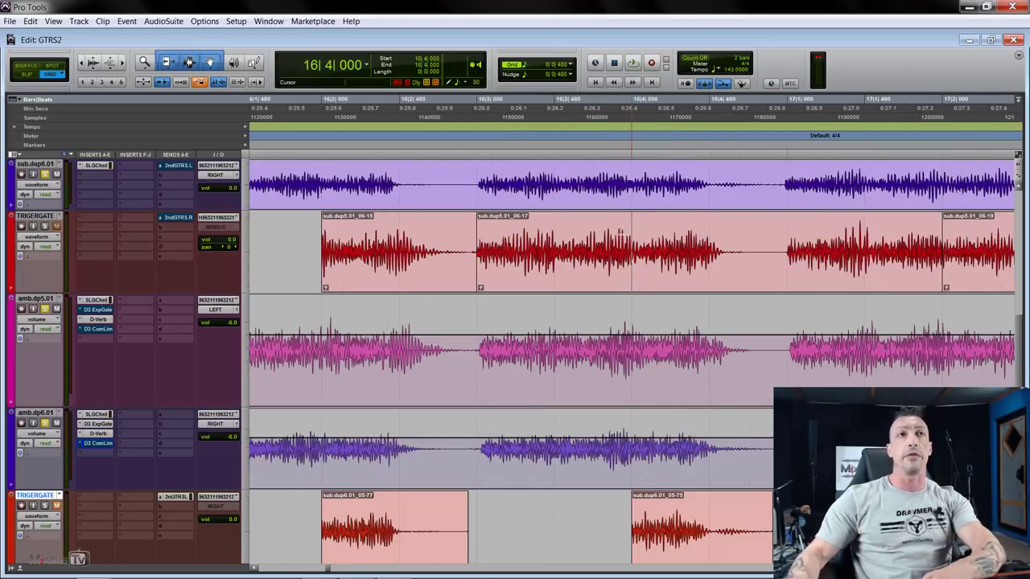
{"action": "left_click_drag", "start_coordinate": [632, 235], "coordinate": [580, 235]}
{"action": "key", "text": "Delete"}
{"action": "left_click", "coordinate": [535, 276]}
{"action": "key", "text": "Delete"}
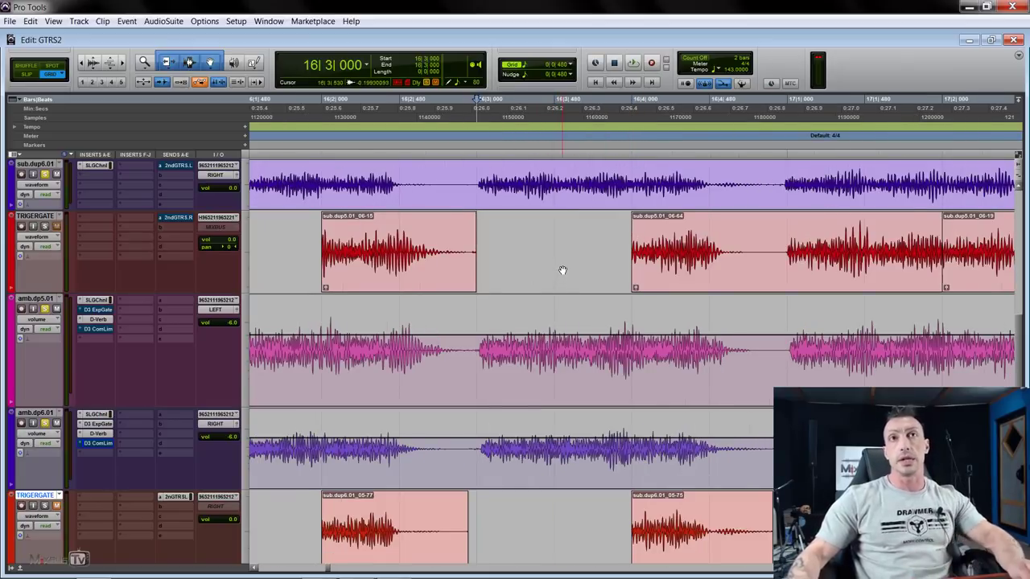
Thin the upper TRIGERGATE track from bar 17 through bar 29 so only short clips before the stops are kept
{"action": "scroll", "coordinate": [568, 259], "scroll_direction": "right", "scroll_amount": 4}
{"action": "left_click", "coordinate": [640, 244]}
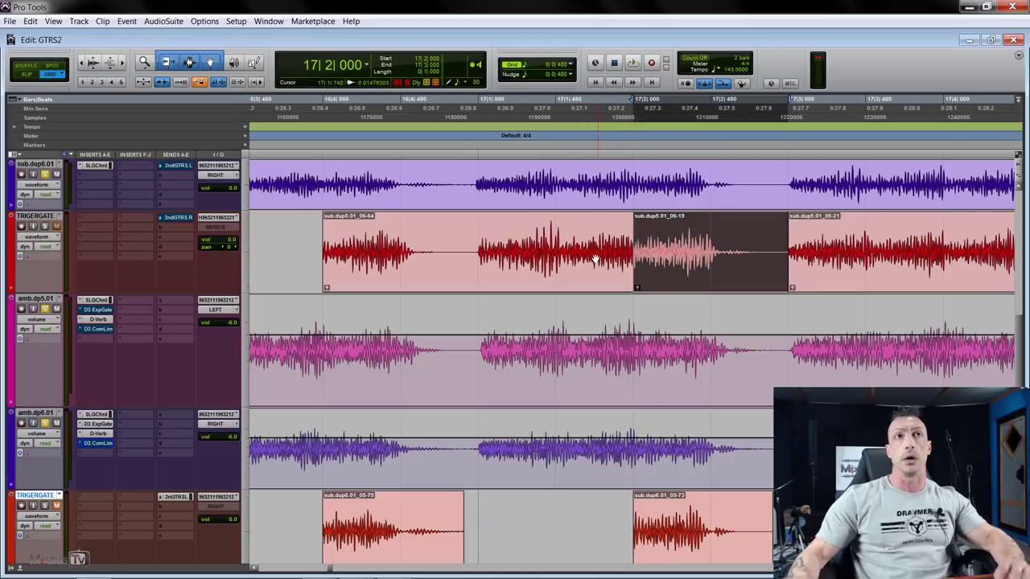
{"action": "left_click", "coordinate": [588, 278], "text": "shift"}
{"action": "key", "text": "ctrl+["}
{"action": "key", "text": "ctrl+["}
{"action": "key", "text": "ctrl+["}
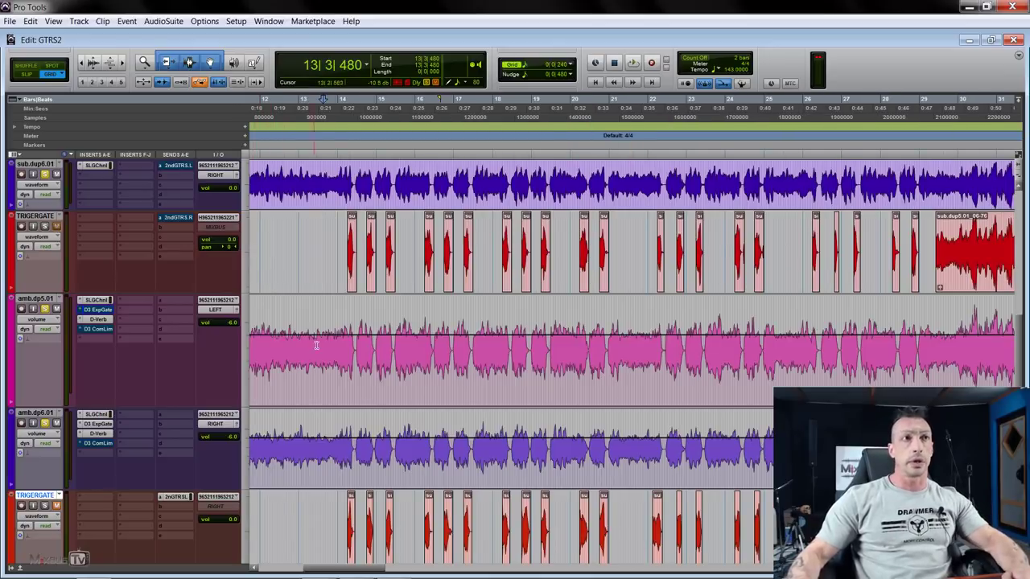
Unmute the upper TRIGERGATE track's send to 2nd GTRS R and close the send window
{"action": "mouse_move", "coordinate": [321, 345]}
{"action": "left_mouse_down"}
{"action": "mouse_move", "coordinate": [524, 362]}
{"action": "mouse_move", "coordinate": [553, 379]}
{"action": "left_mouse_up"}
{"action": "left_click_drag", "start_coordinate": [333, 437], "coordinate": [568, 438]}
{"action": "left_click", "coordinate": [359, 417]}
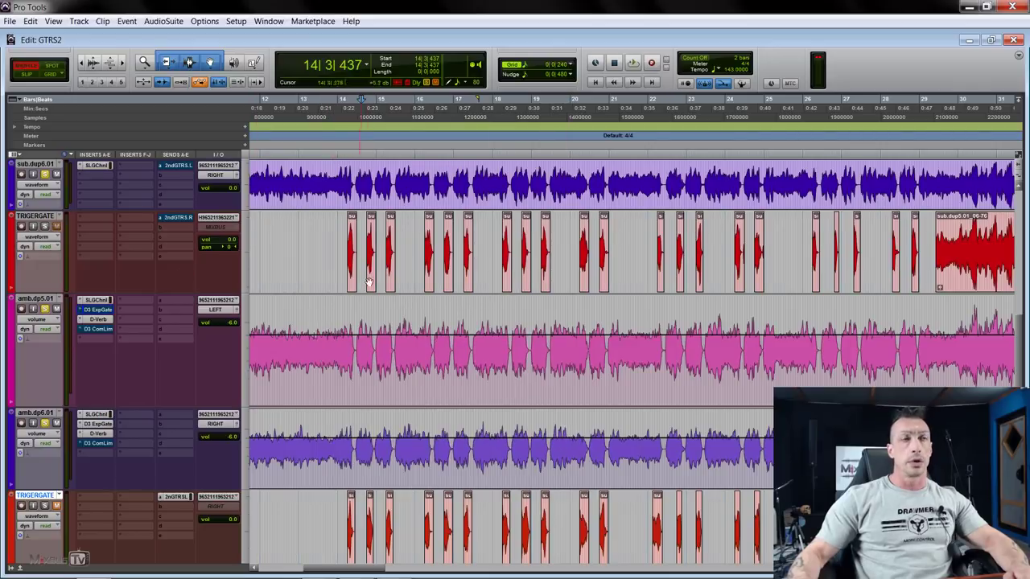
{"action": "left_click", "coordinate": [182, 220]}
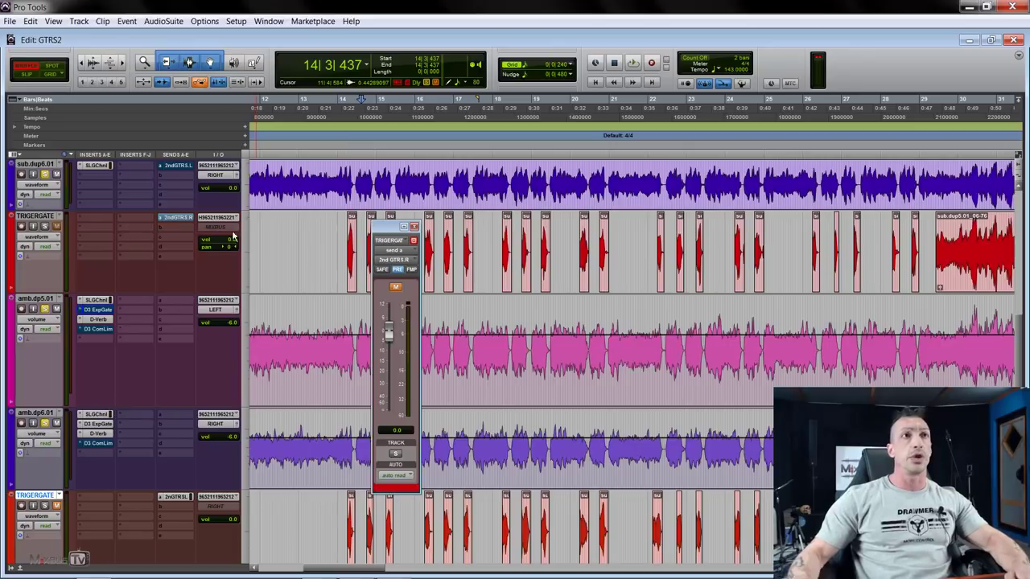
{"action": "left_click", "coordinate": [394, 288]}
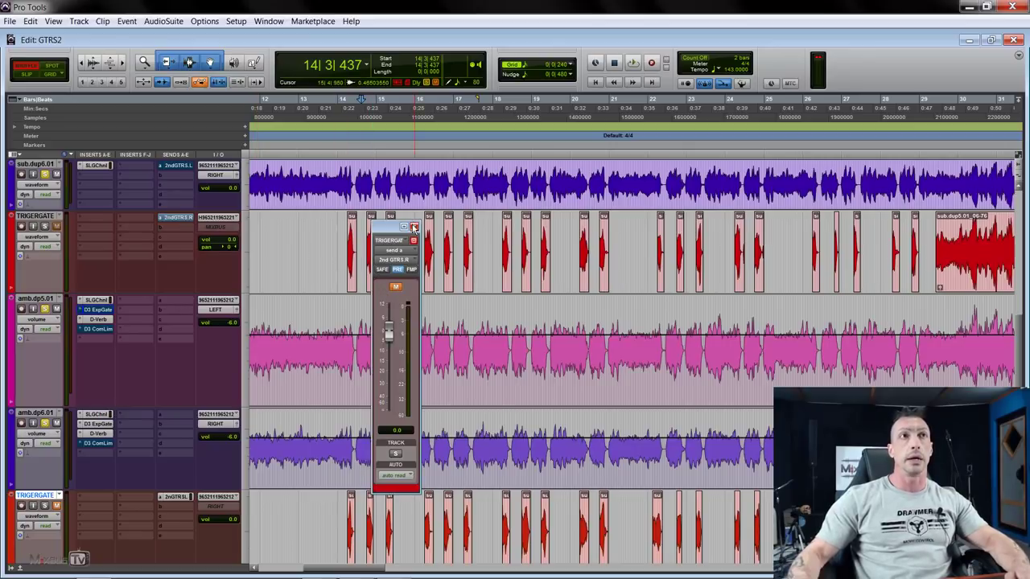
{"action": "left_click", "coordinate": [414, 228]}
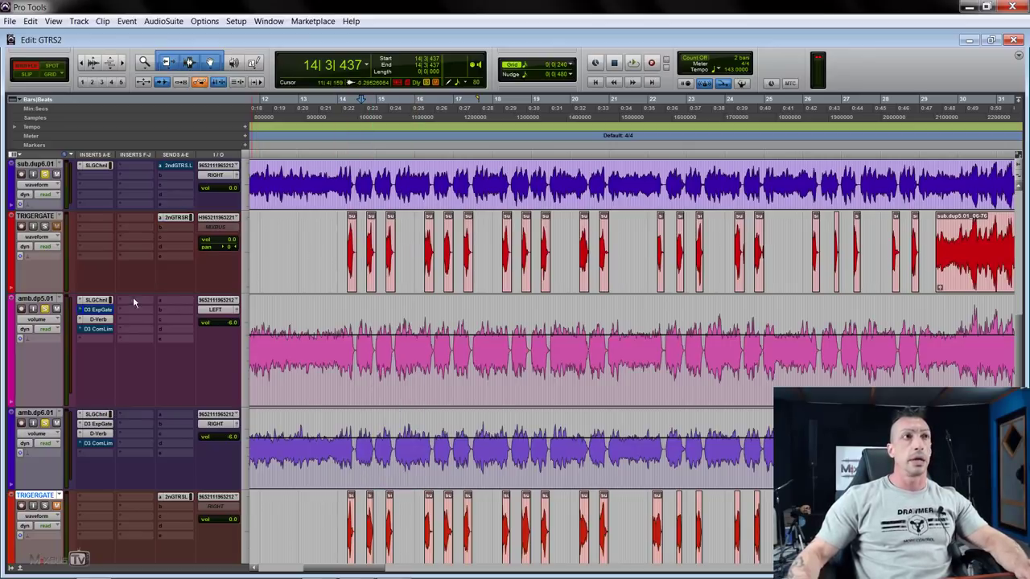
Take the Expander/Gate on the amb.dp5.01 track out of bypass and close it
{"action": "left_click", "coordinate": [98, 310]}
{"action": "left_click", "coordinate": [187, 36]}
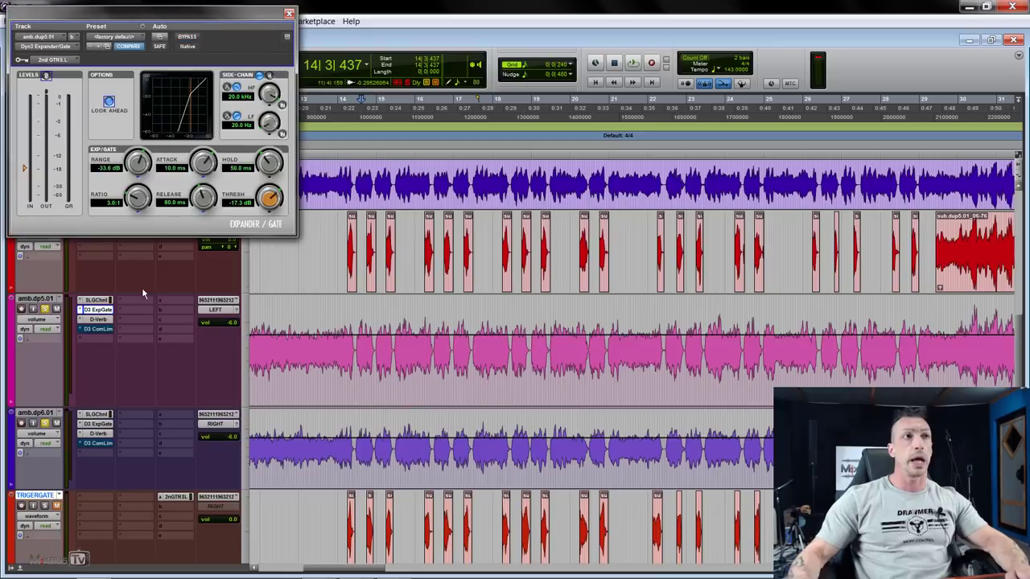
{"action": "left_click", "coordinate": [289, 13]}
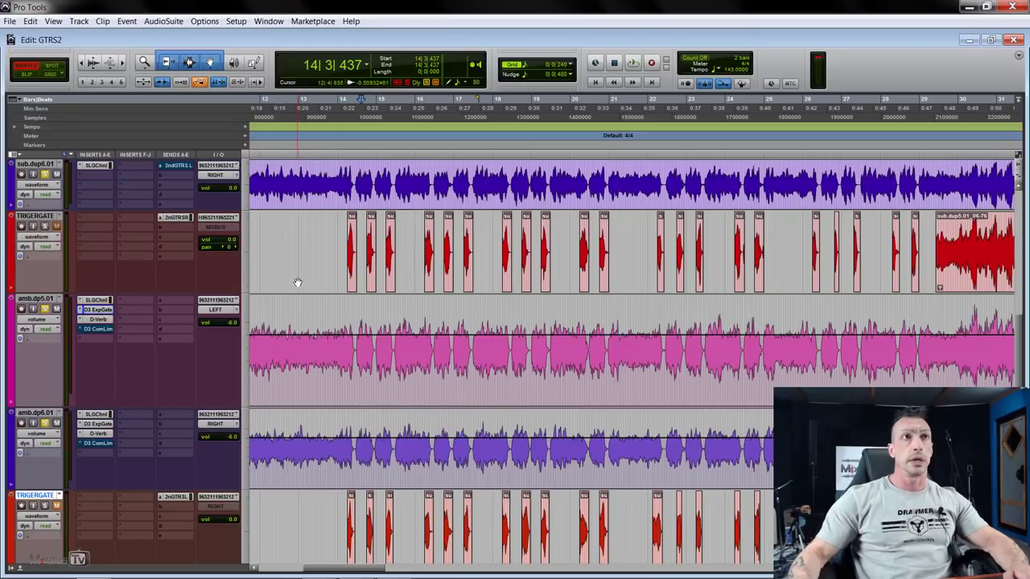
Select 13|2|084 to 29|2|112 across the ambience and lower trigger tracks, and play it twice while checking the amb.dp5.01 gate
{"action": "left_click_drag", "start_coordinate": [309, 360], "coordinate": [534, 358]}
{"action": "left_click_drag", "start_coordinate": [588, 422], "coordinate": [931, 531]}
{"action": "key", "text": "space"}
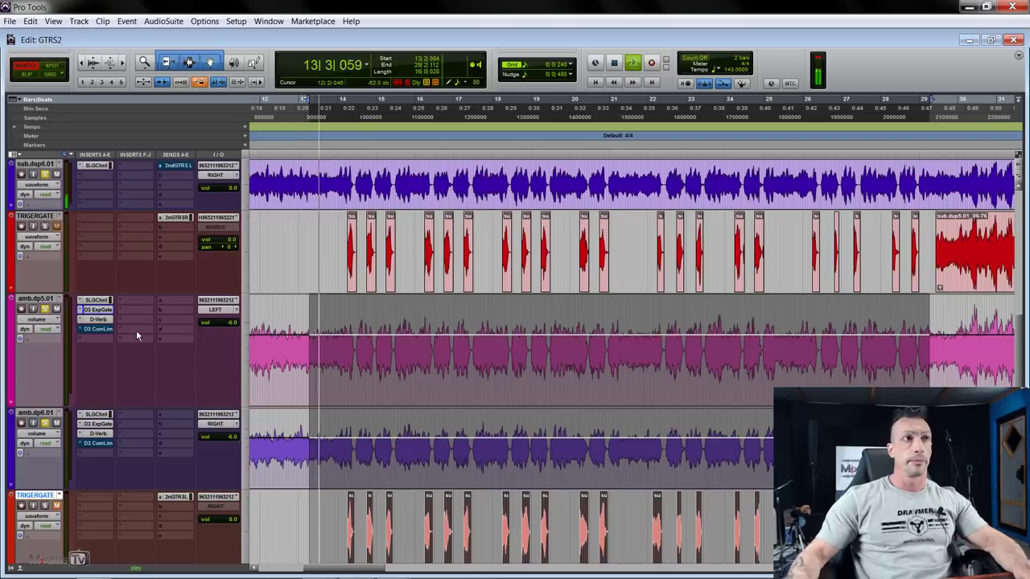
{"action": "left_click", "coordinate": [101, 311]}
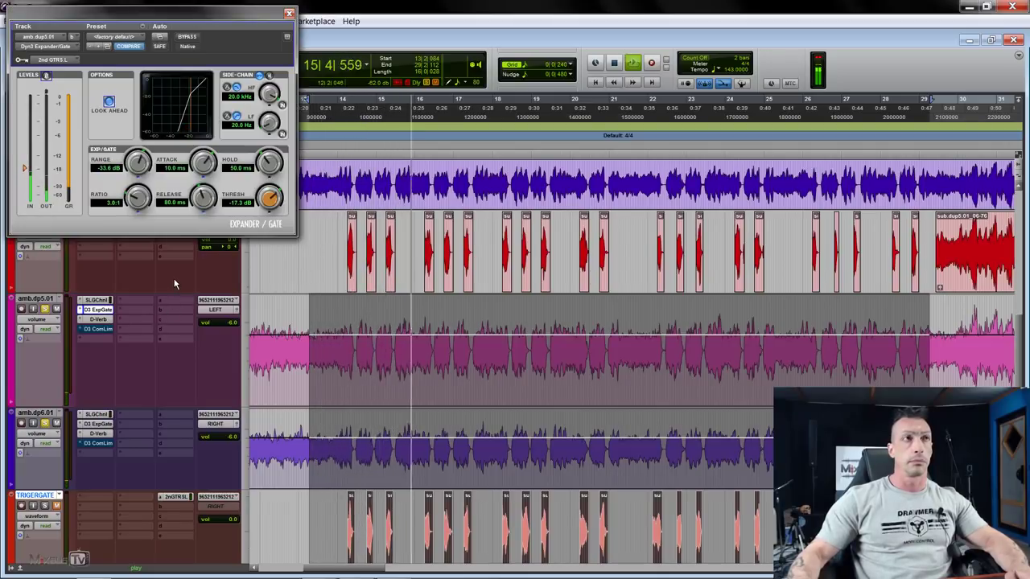
{"action": "scroll", "coordinate": [171, 367], "scroll_direction": "down", "scroll_amount": 2}
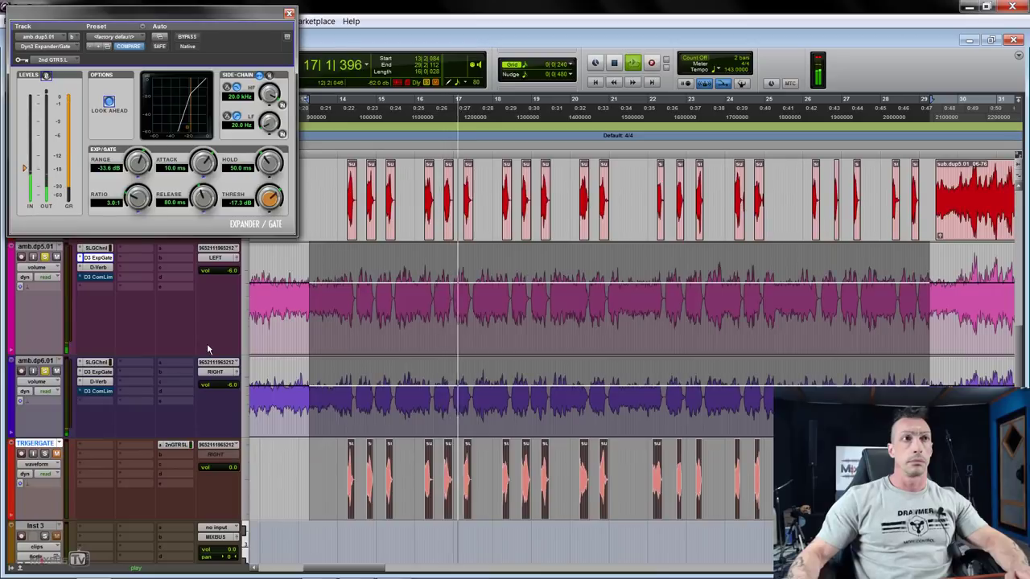
{"action": "key", "text": "ctrl+]"}
{"action": "key", "text": "ctrl+["}
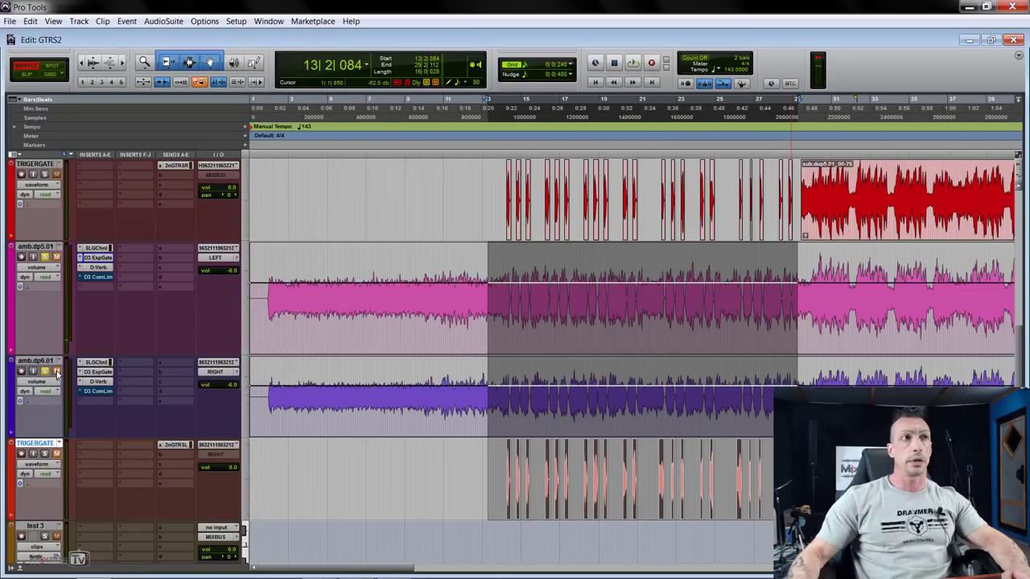
{"action": "key", "text": "space"}
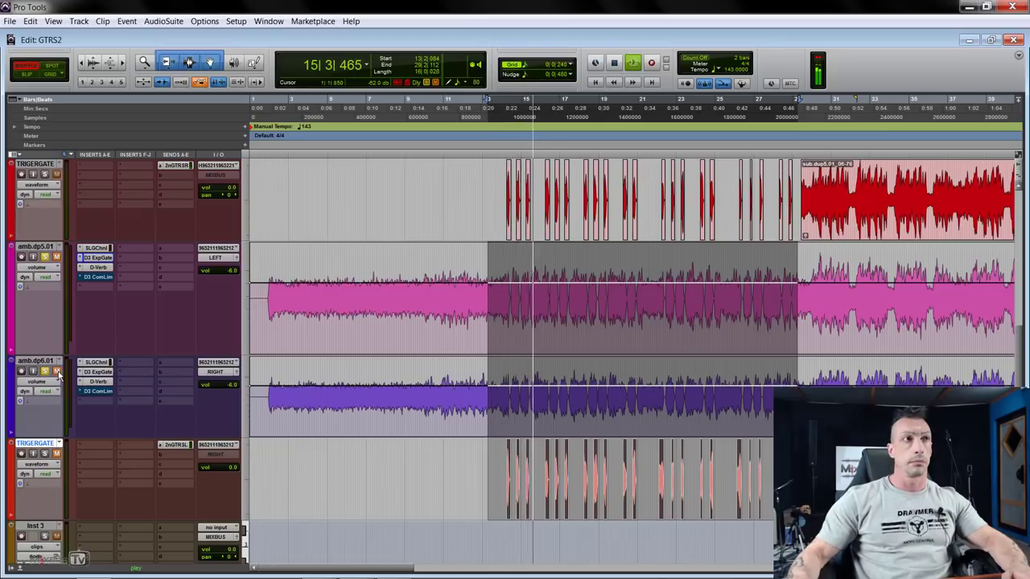
{"action": "key", "text": "space"}
Open the Pro-Q 2 on the ALL GTRS track, play from 7|1|761 to view the guitars' spectrum, and close the EQ
{"action": "key", "text": "ctrl+["}
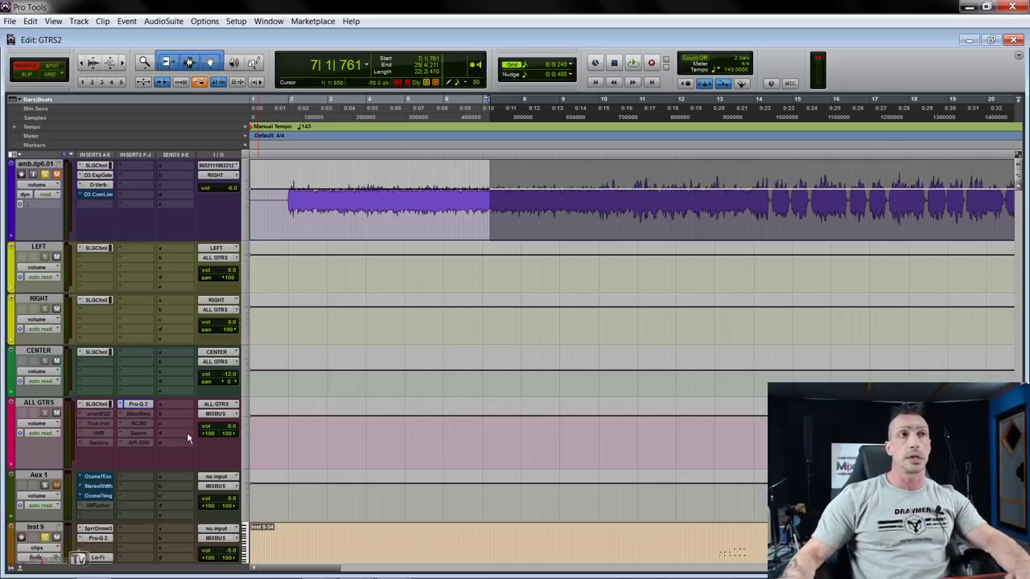
{"action": "left_click", "coordinate": [139, 403]}
{"action": "left_click_drag", "start_coordinate": [547, 139], "coordinate": [543, 137]}
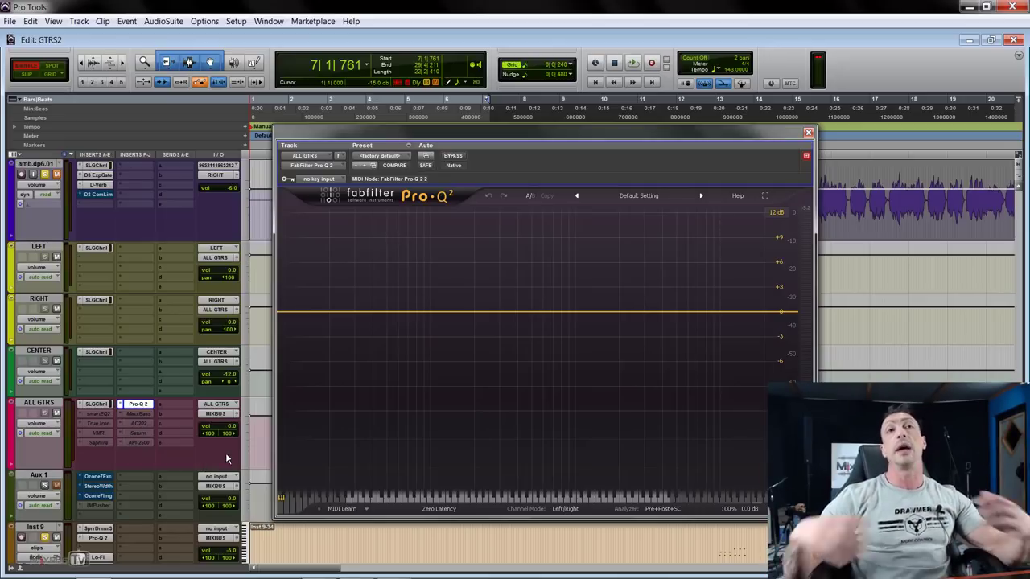
{"action": "key", "text": "space"}
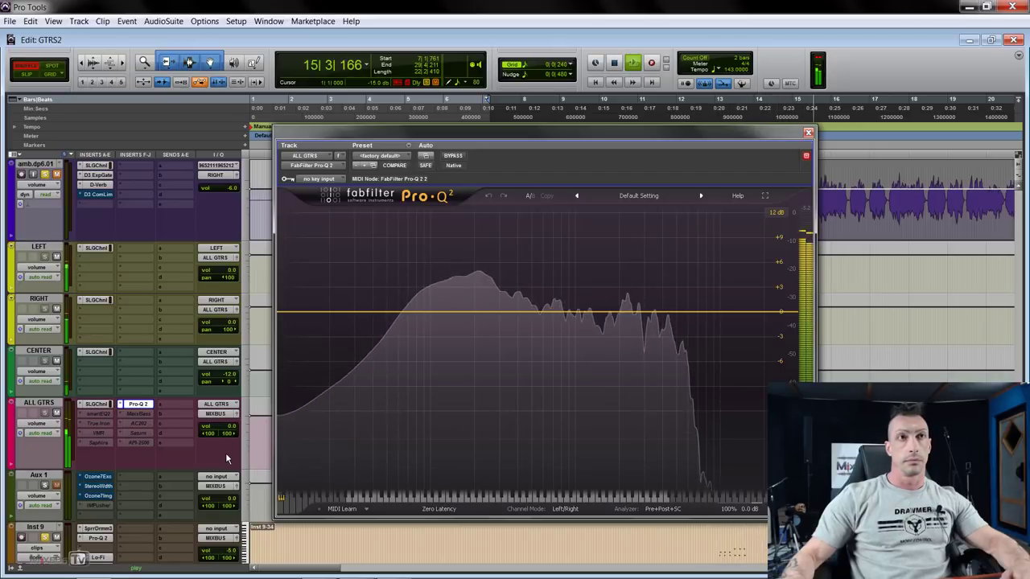
{"action": "key", "text": "space"}
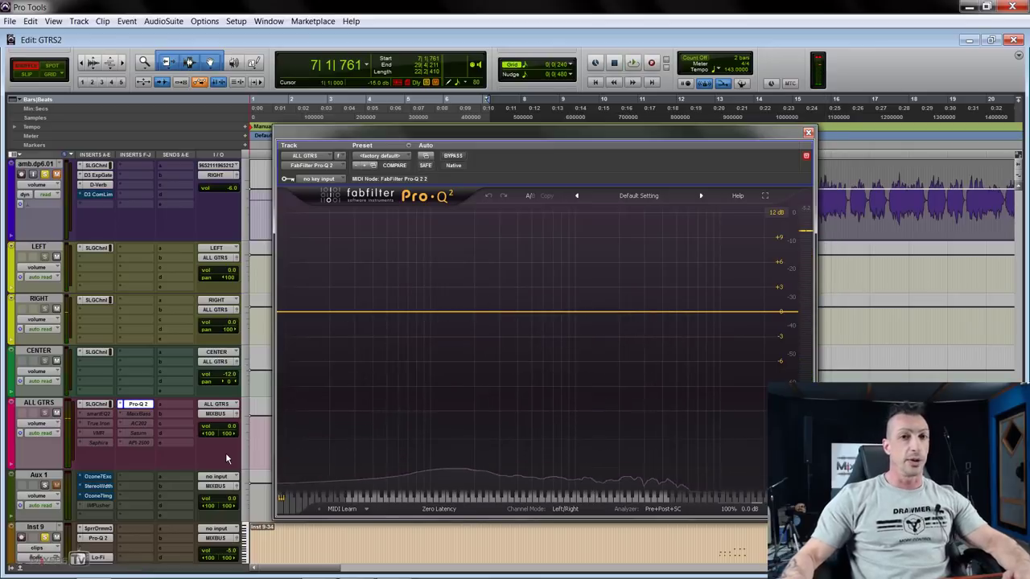
{"action": "key", "text": "ctrl+w"}
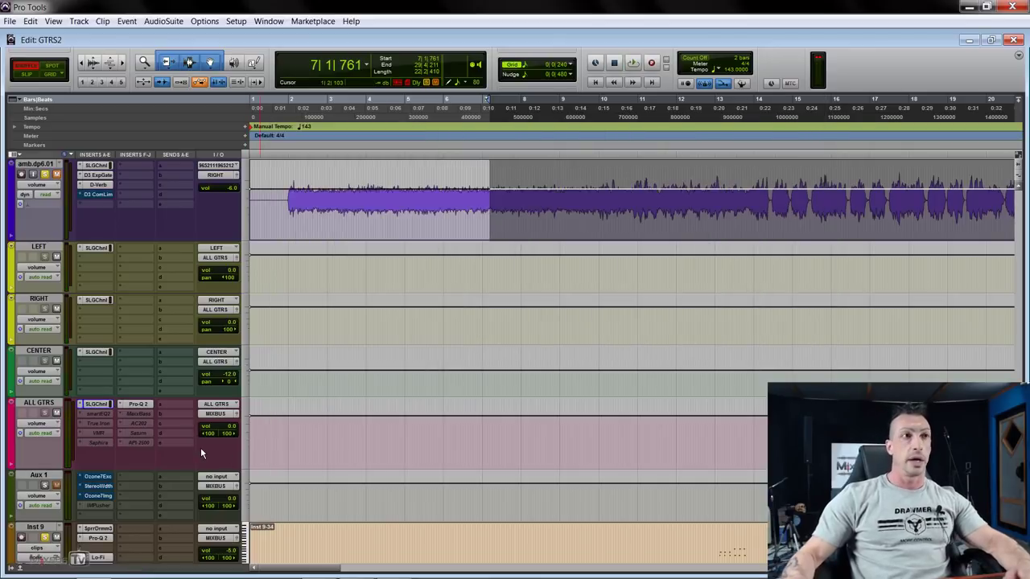
Inspect the SSL G-Channel settings on the ALL GTRS, CENTER, RIGHT and LEFT tracks
{"action": "left_click", "coordinate": [99, 405]}
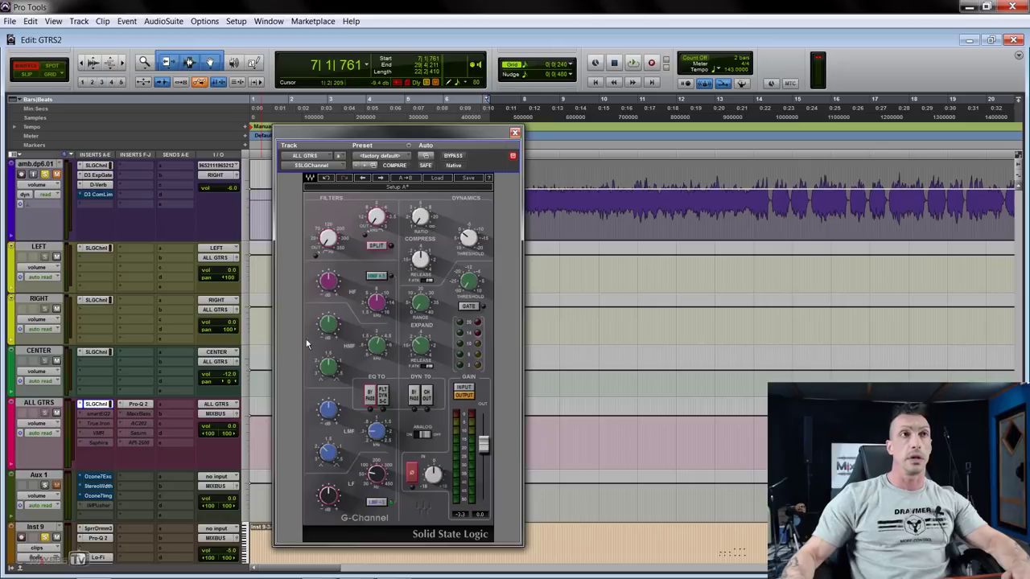
{"action": "left_click", "coordinate": [515, 132]}
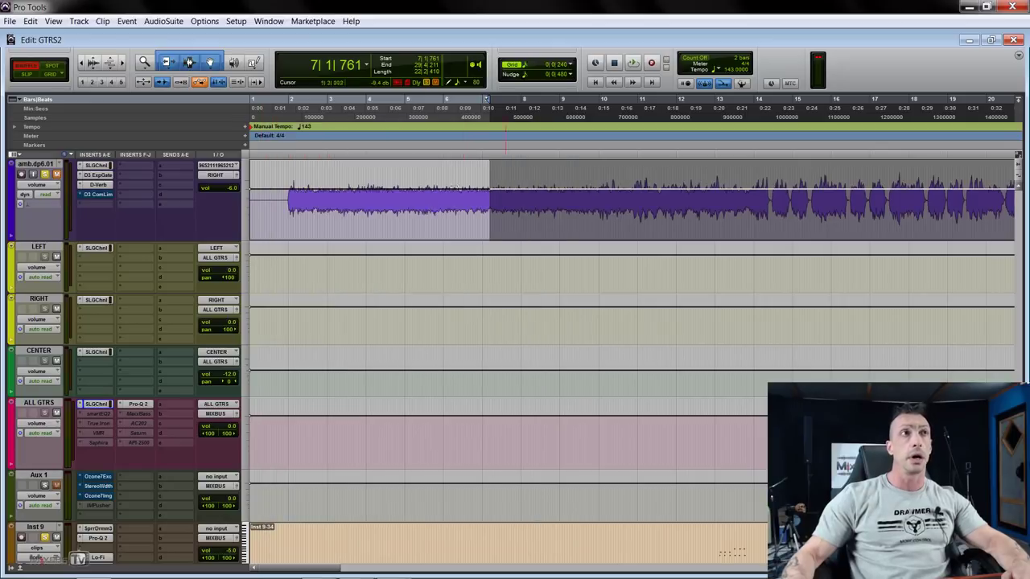
{"action": "left_click", "coordinate": [98, 351]}
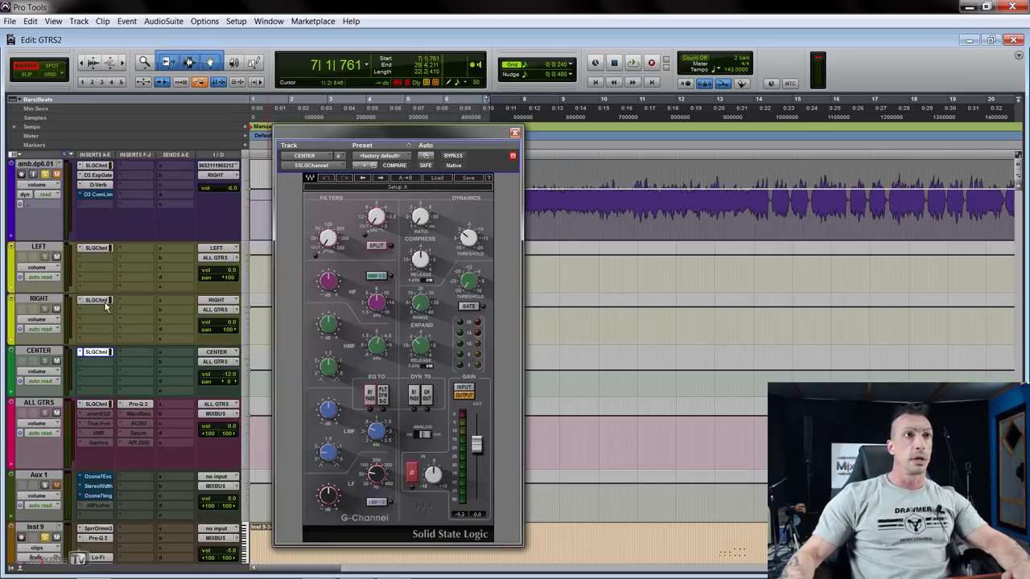
{"action": "left_click", "coordinate": [104, 302]}
{"action": "left_click", "coordinate": [100, 250]}
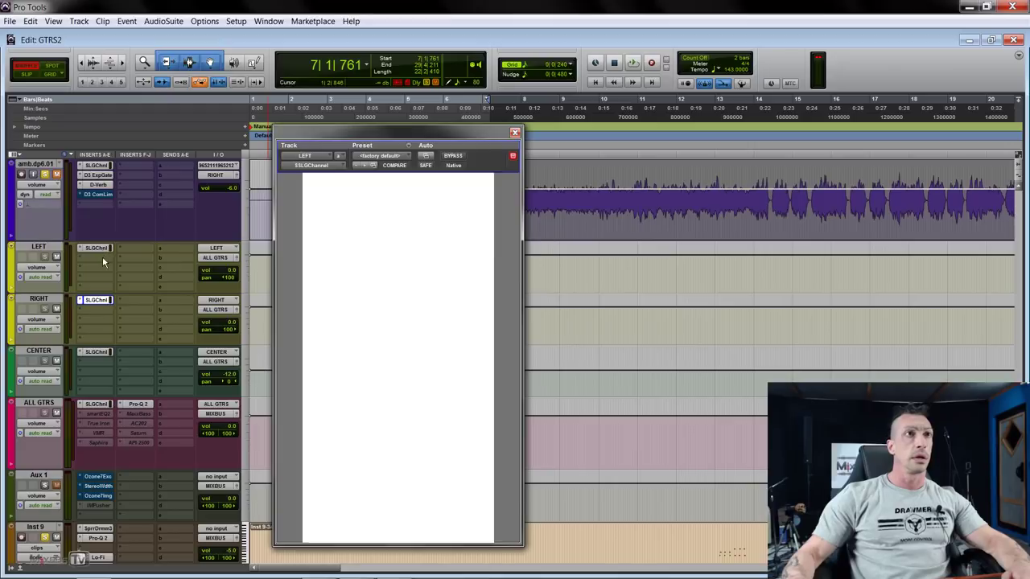
Inspect the SSL G-Channel settings on the sub.dup6.01 and kick.dup6.01 tracks, and close the plug-in
{"action": "scroll", "coordinate": [107, 315], "scroll_direction": "up", "scroll_amount": 3}
{"action": "left_click", "coordinate": [101, 270]}
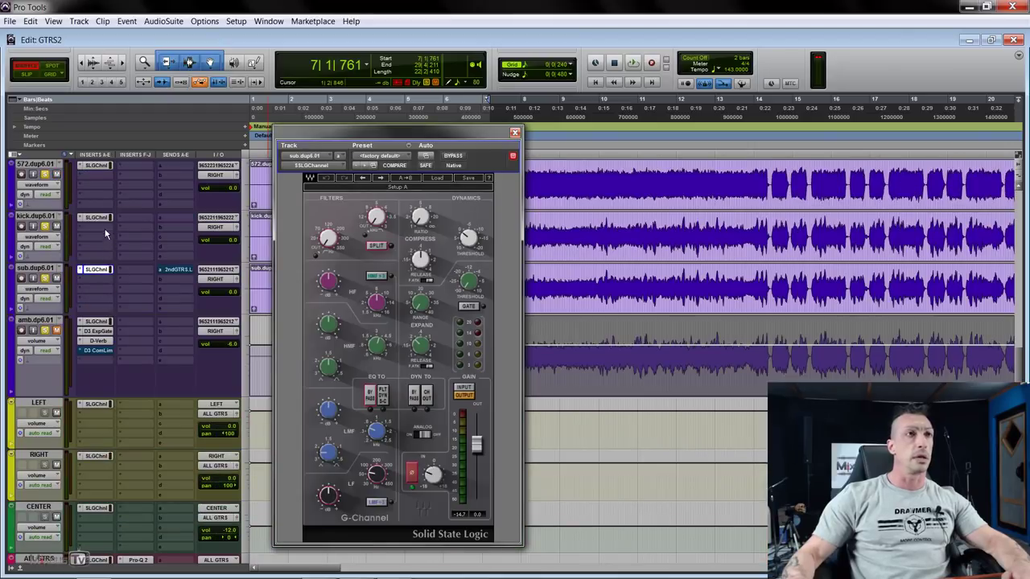
{"action": "left_click", "coordinate": [101, 217]}
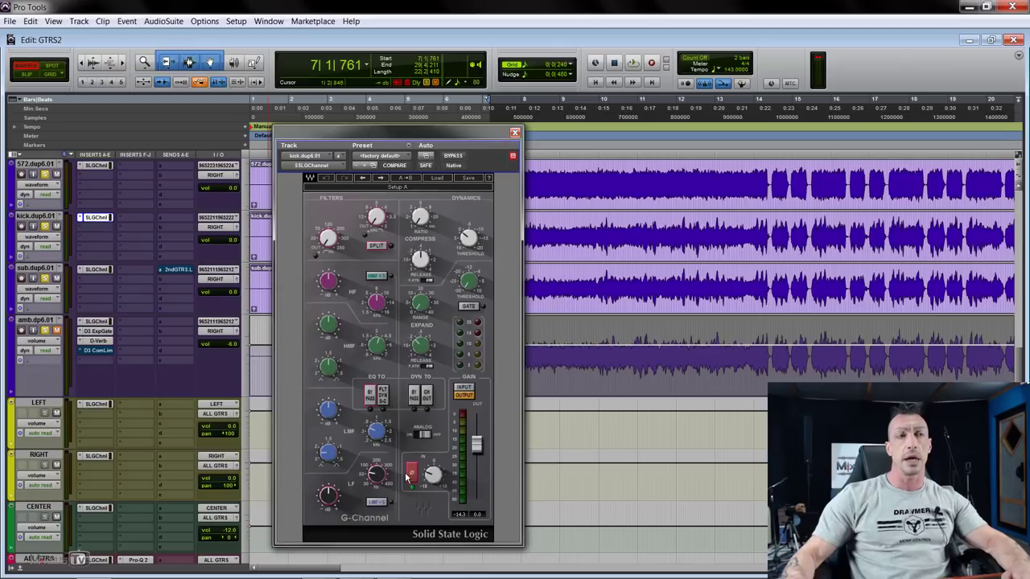
{"action": "left_click", "coordinate": [515, 131]}
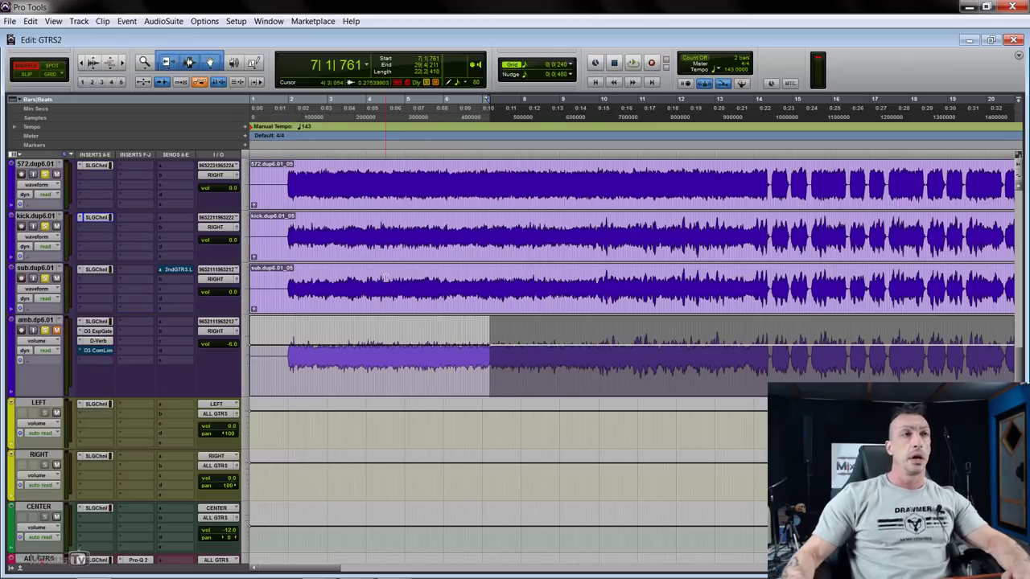
Recheck the ALL GTRS track's spectrum in the Pro-Q 2 by playing from 7|1|761, and close the EQ
{"action": "scroll", "coordinate": [234, 360], "scroll_direction": "down", "scroll_amount": 2}
{"action": "scroll", "coordinate": [233, 359], "scroll_direction": "down", "scroll_amount": 1}
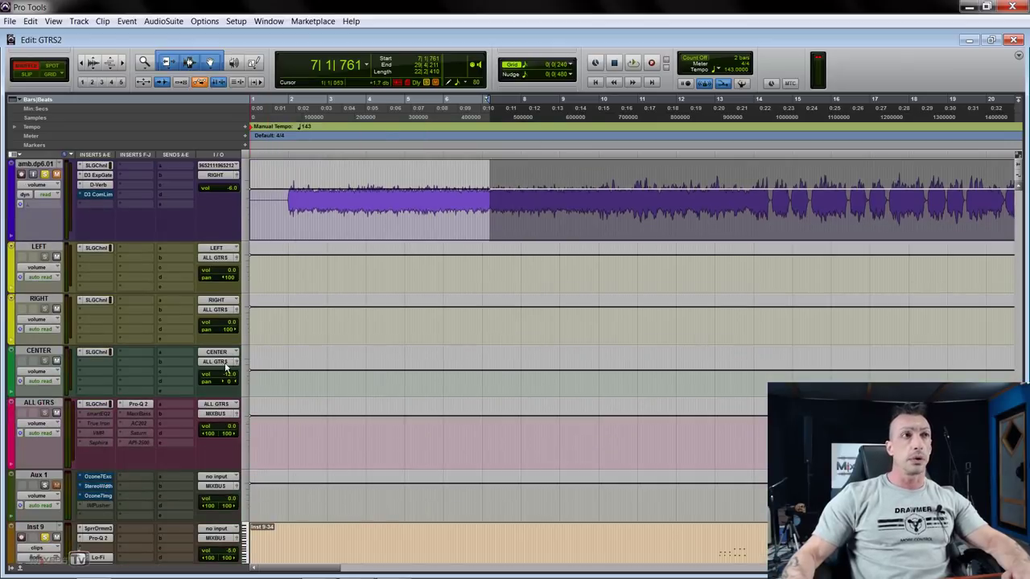
{"action": "left_click", "coordinate": [141, 406]}
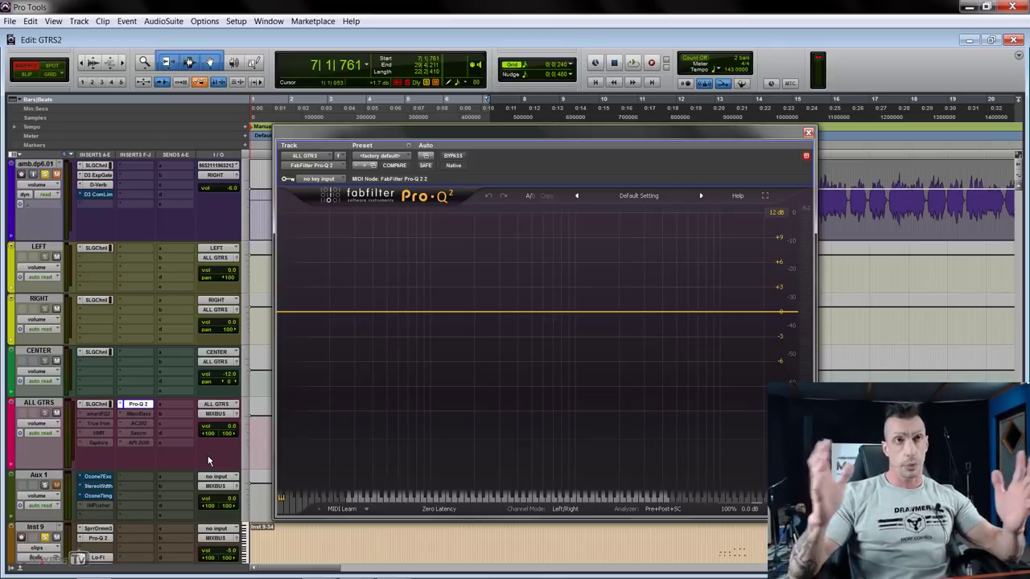
{"action": "key", "text": "space"}
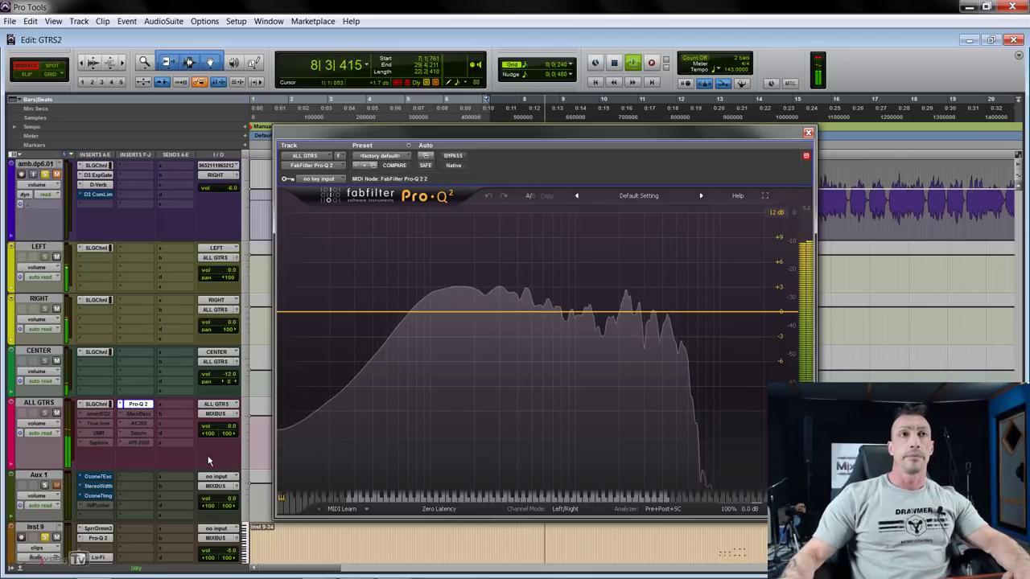
{"action": "key", "text": "space"}
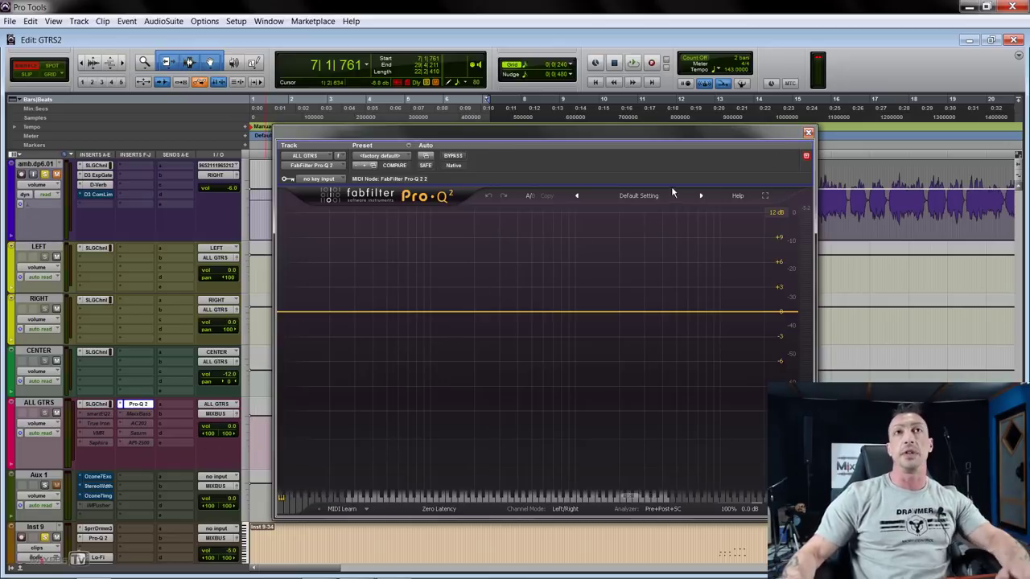
{"action": "left_click", "coordinate": [809, 133]}
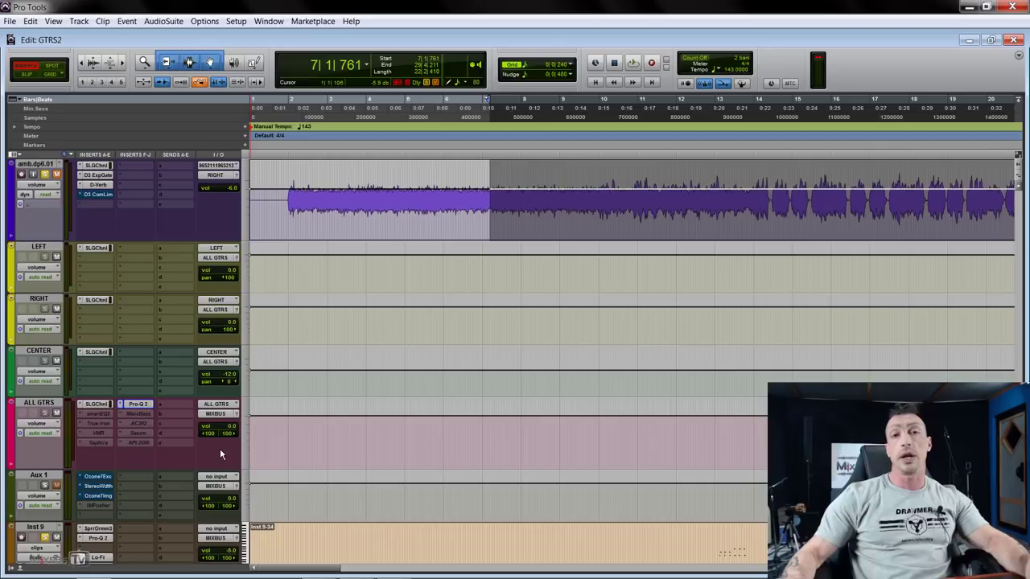
Show the ALL GTRS Pro-Q 2 and SSL G-Channel side by side and engage the channel's high-pass filter
{"action": "left_click", "coordinate": [138, 409]}
{"action": "left_click_drag", "start_coordinate": [434, 133], "coordinate": [625, 141]}
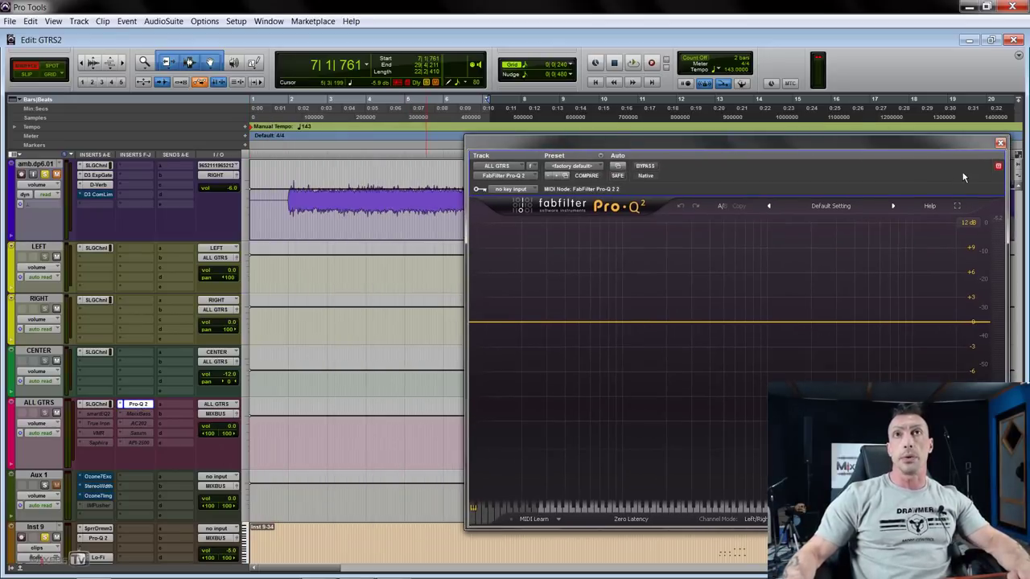
{"action": "left_click", "coordinate": [103, 404]}
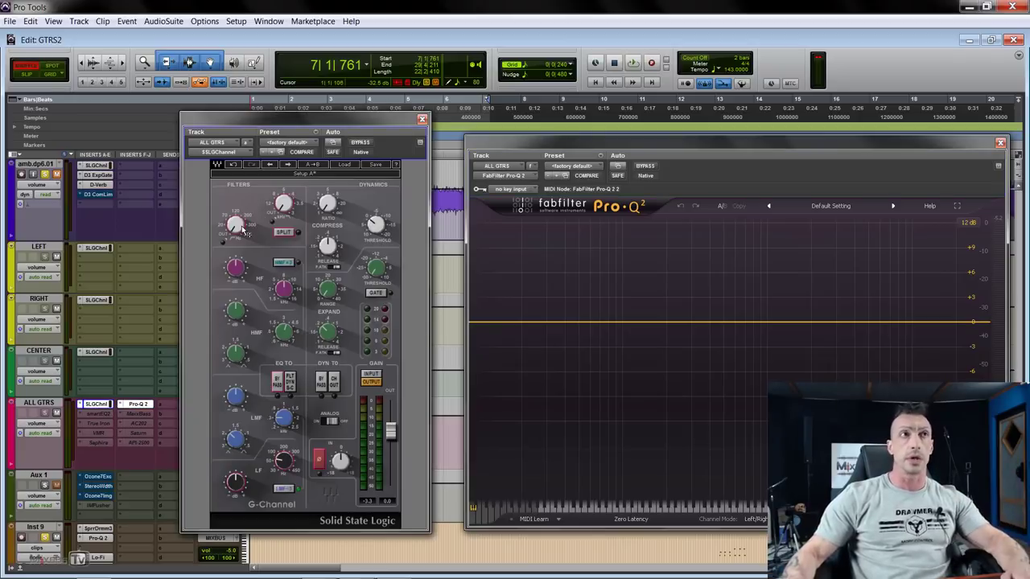
{"action": "left_click_drag", "start_coordinate": [239, 228], "coordinate": [239, 224]}
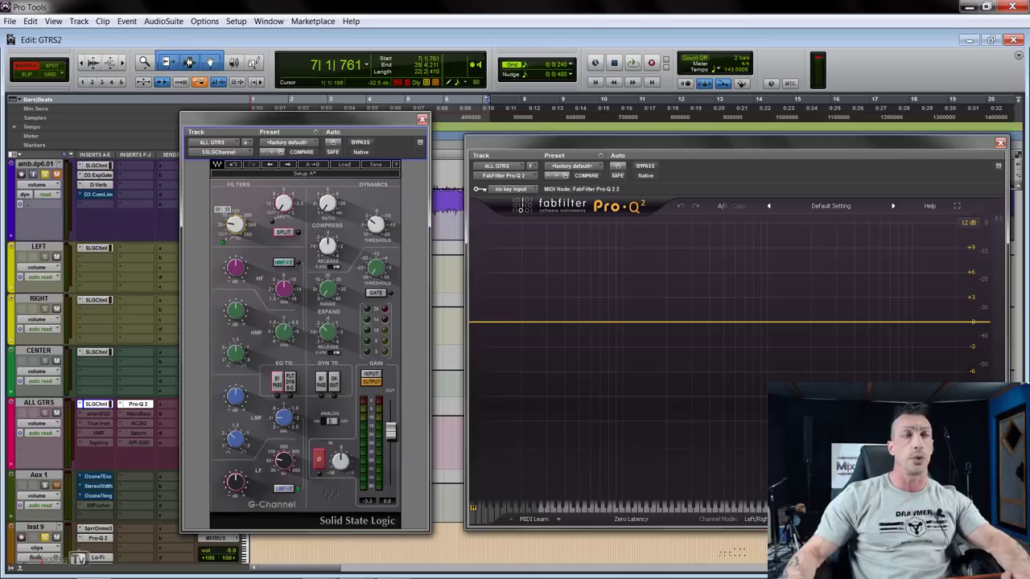
{"action": "left_click", "coordinate": [282, 208]}
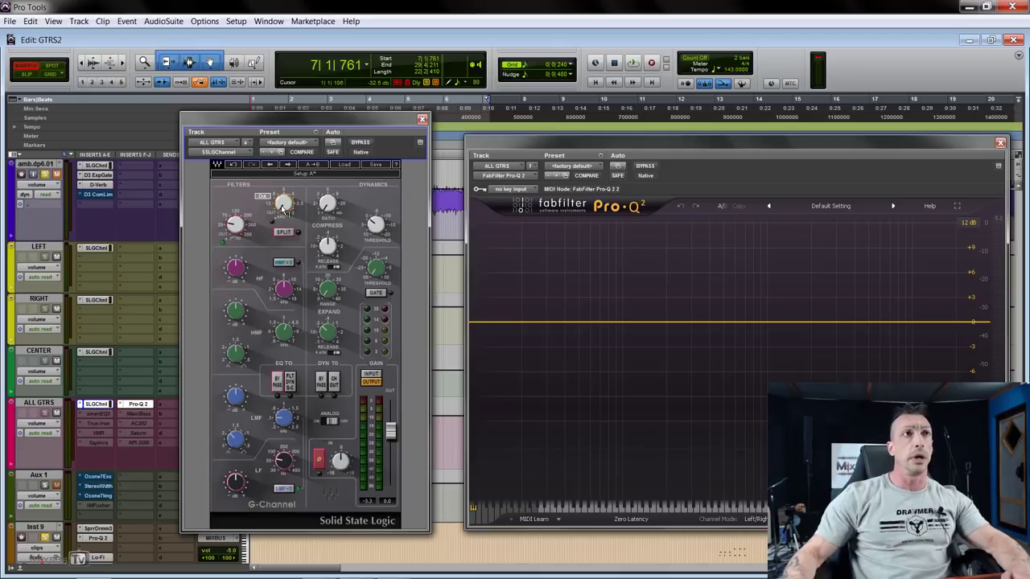
Play from 2|1|091 while toggling the ALL GTRS SSL G-Channel's bypass to compare its effect, and close both plug-ins
{"action": "key", "text": "space"}
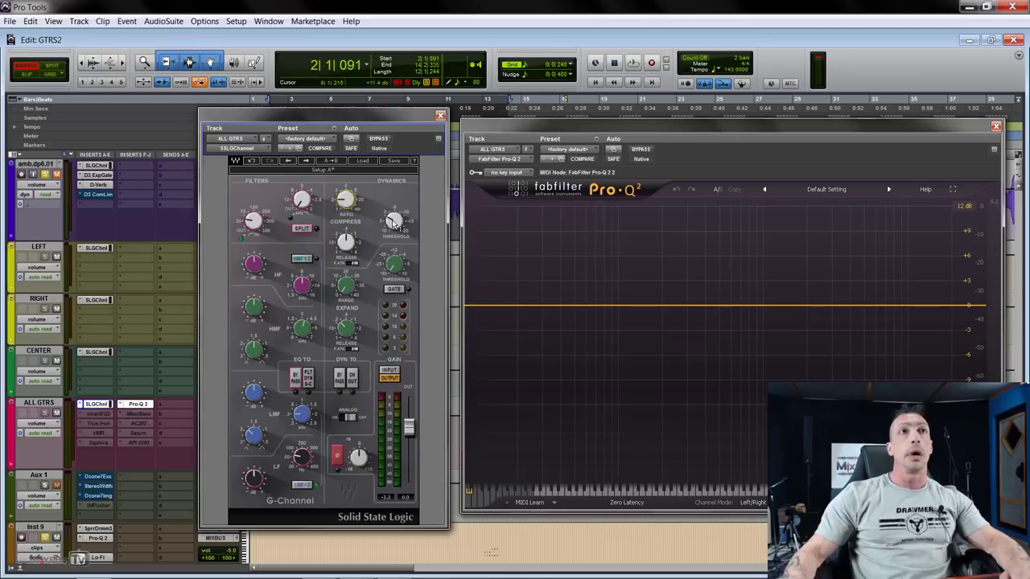
{"action": "mouse_move", "coordinate": [395, 225]}
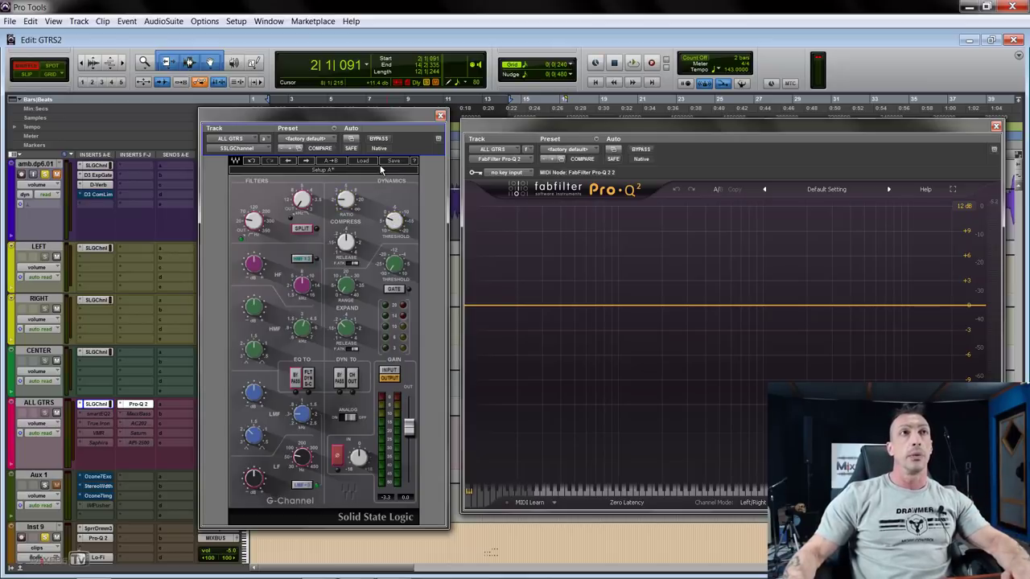
{"action": "key", "text": "space"}
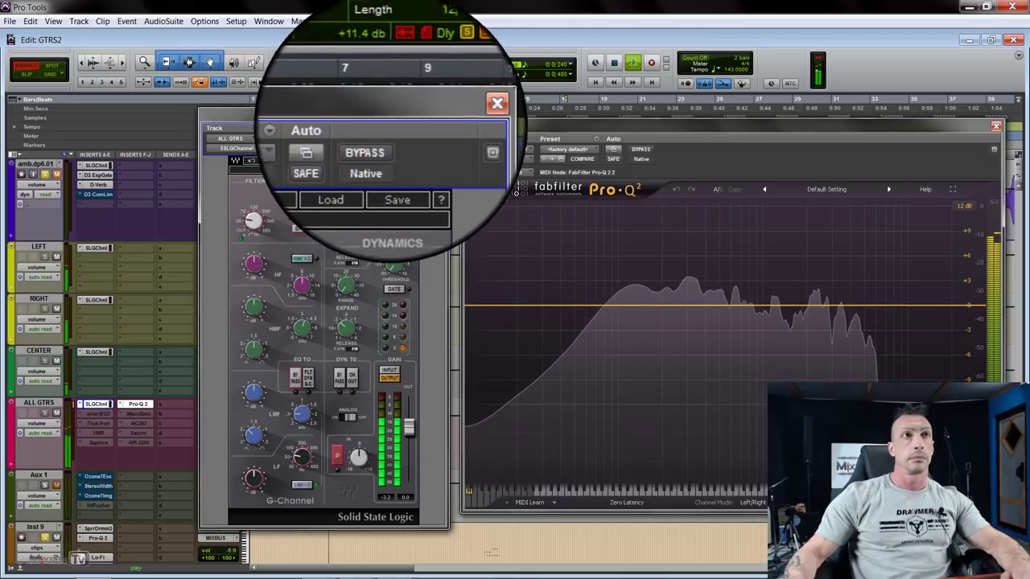
{"action": "left_click", "coordinate": [379, 137]}
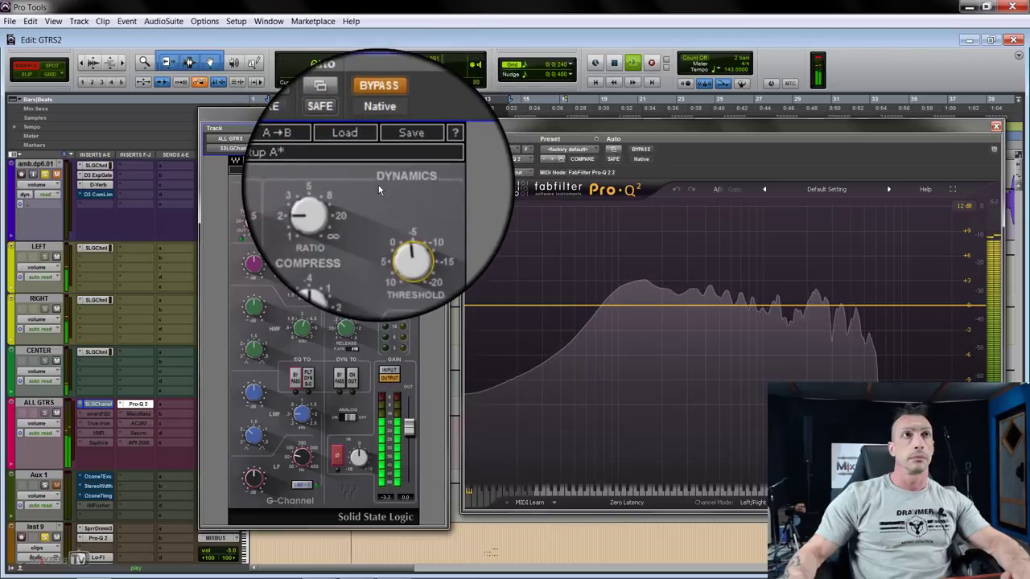
{"action": "left_click", "coordinate": [381, 140]}
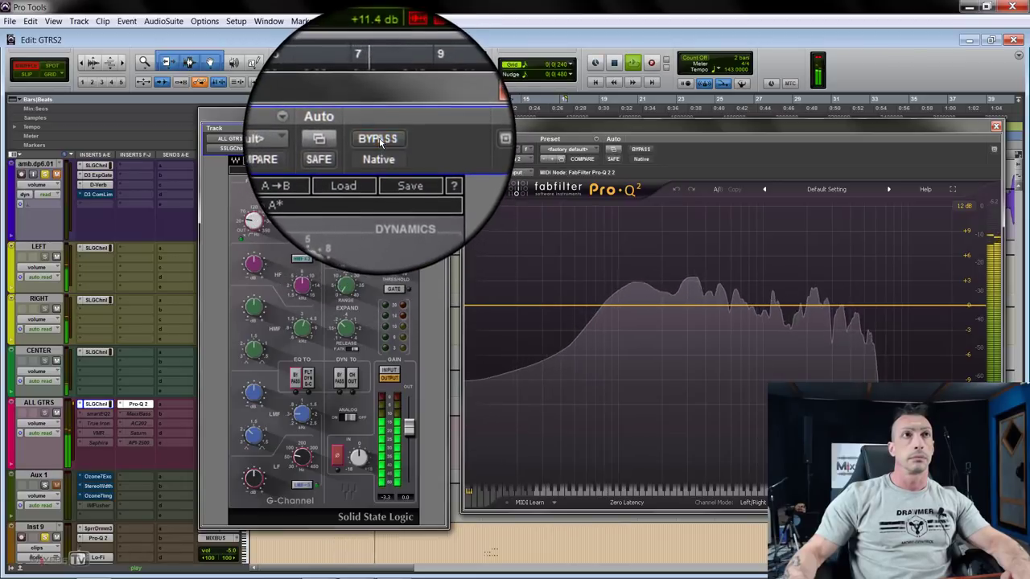
{"action": "left_click", "coordinate": [380, 140]}
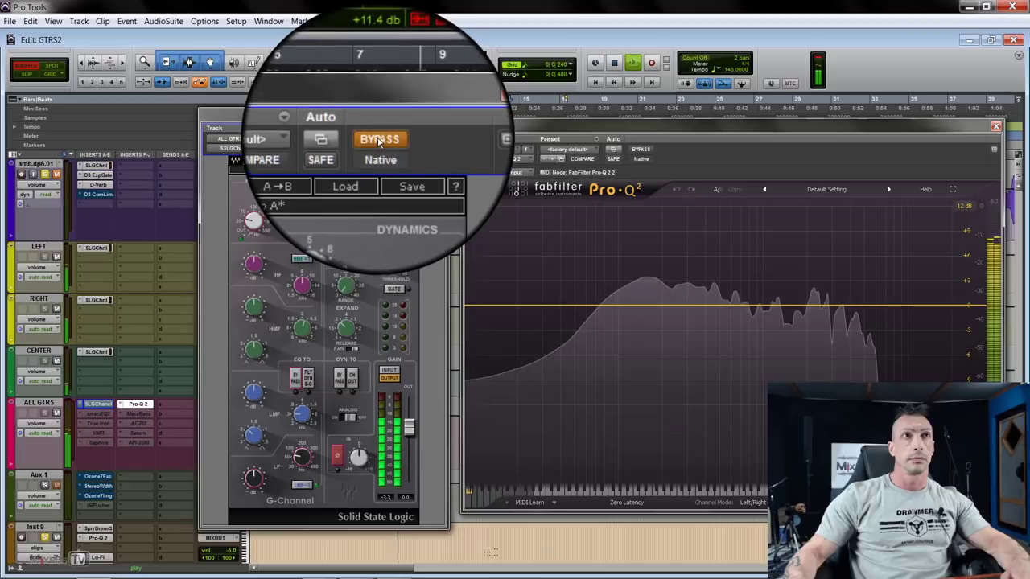
{"action": "left_click", "coordinate": [380, 141]}
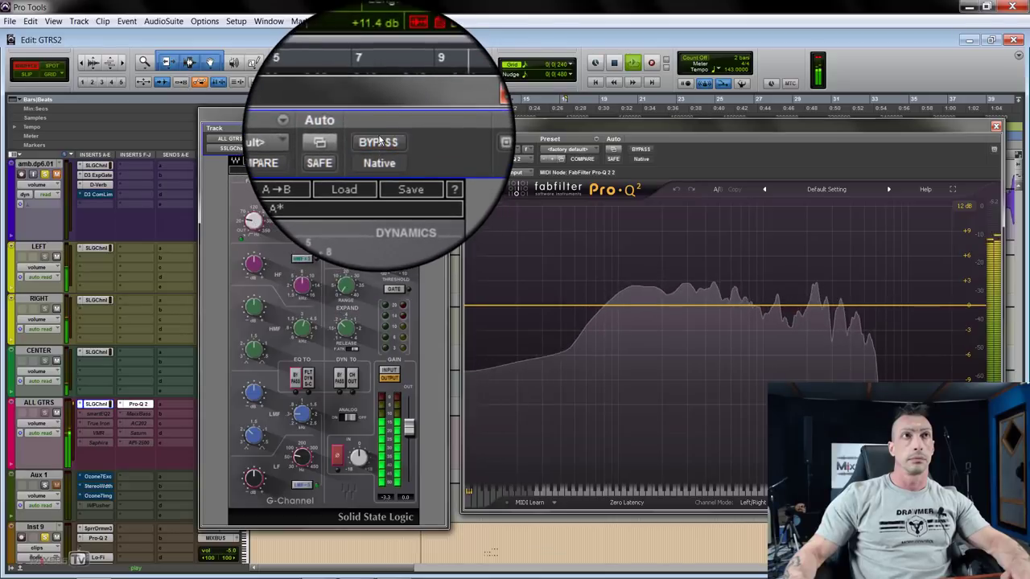
{"action": "key", "text": "space"}
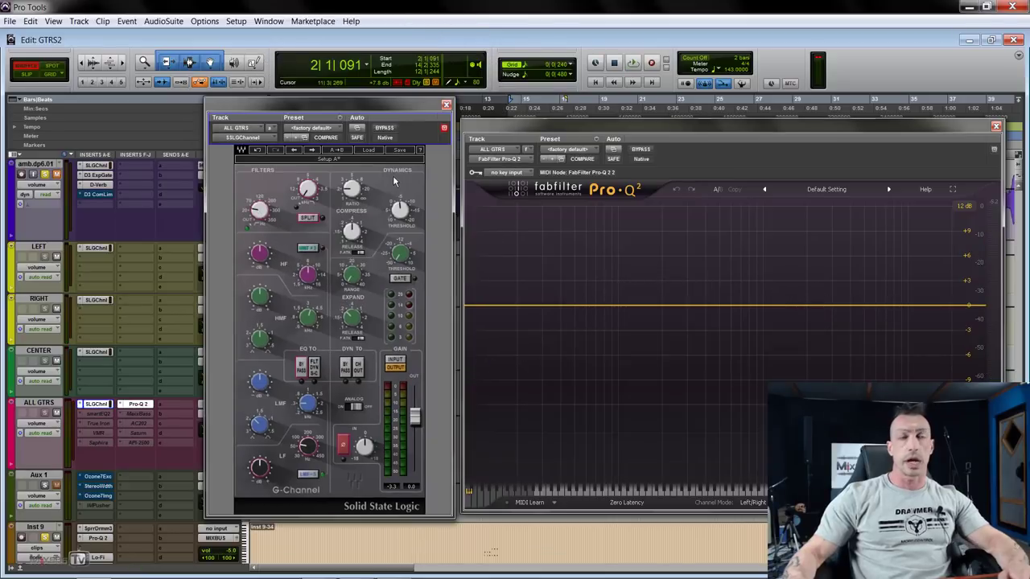
{"action": "left_click", "coordinate": [446, 107]}
{"action": "left_click", "coordinate": [997, 127]}
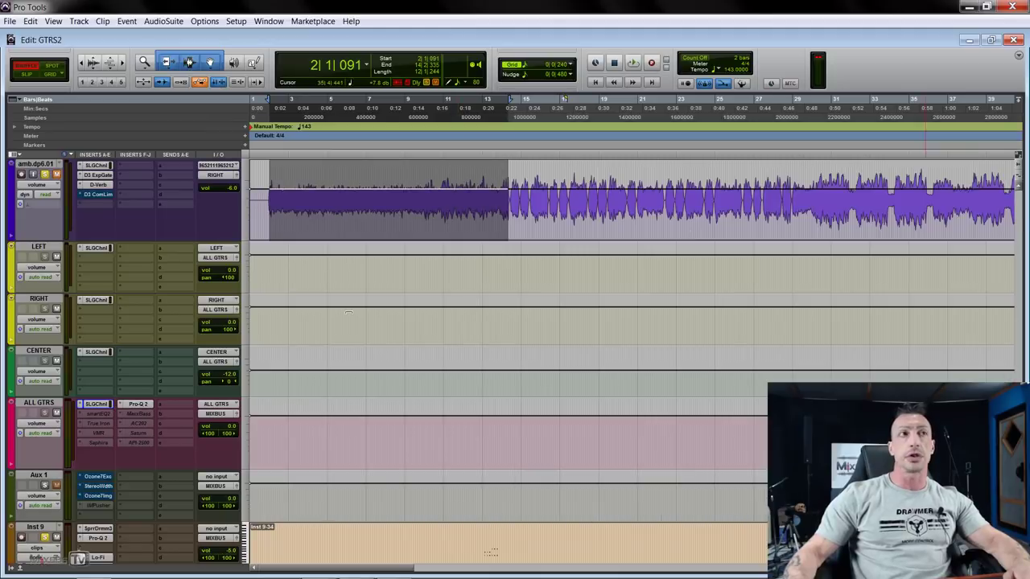
Make the True Iron insert on ALL GTRS active, open it, and set its Strength to 8.29
{"action": "right_click", "coordinate": [103, 427]}
{"action": "left_click", "coordinate": [140, 442]}
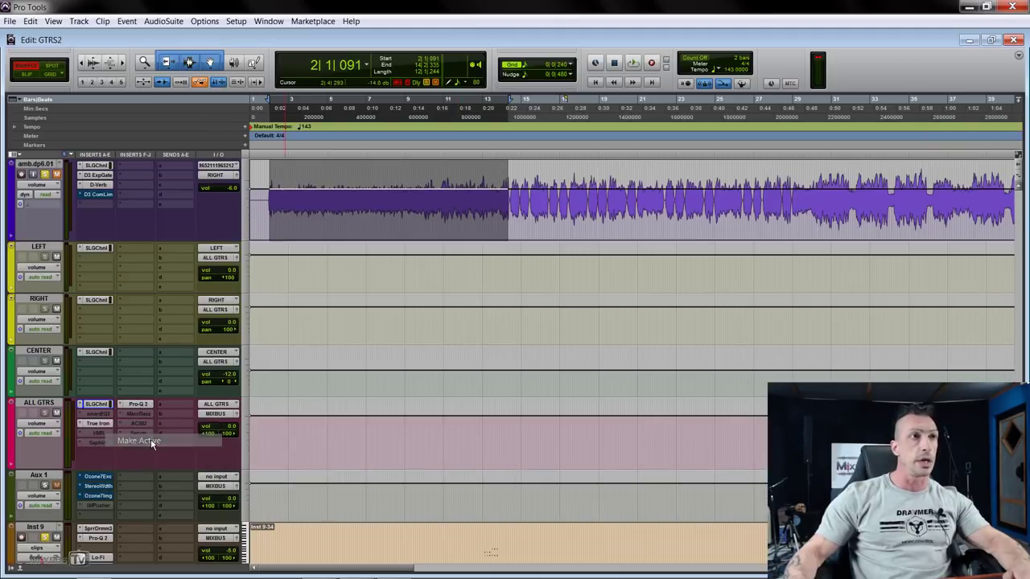
{"action": "left_click", "coordinate": [103, 427]}
{"action": "left_click_drag", "start_coordinate": [422, 26], "coordinate": [664, 194]}
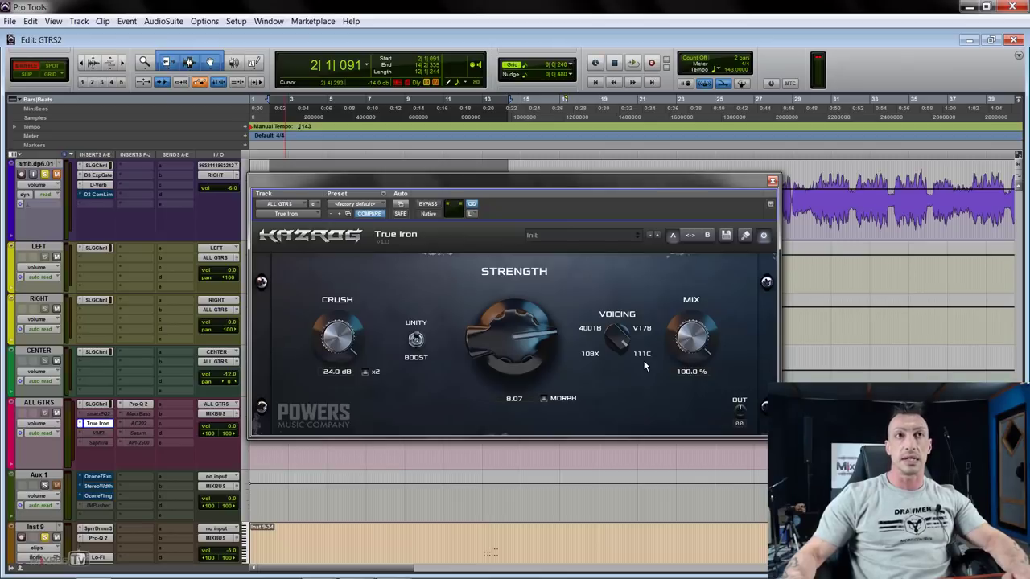
{"action": "left_click_drag", "start_coordinate": [523, 348], "coordinate": [522, 343]}
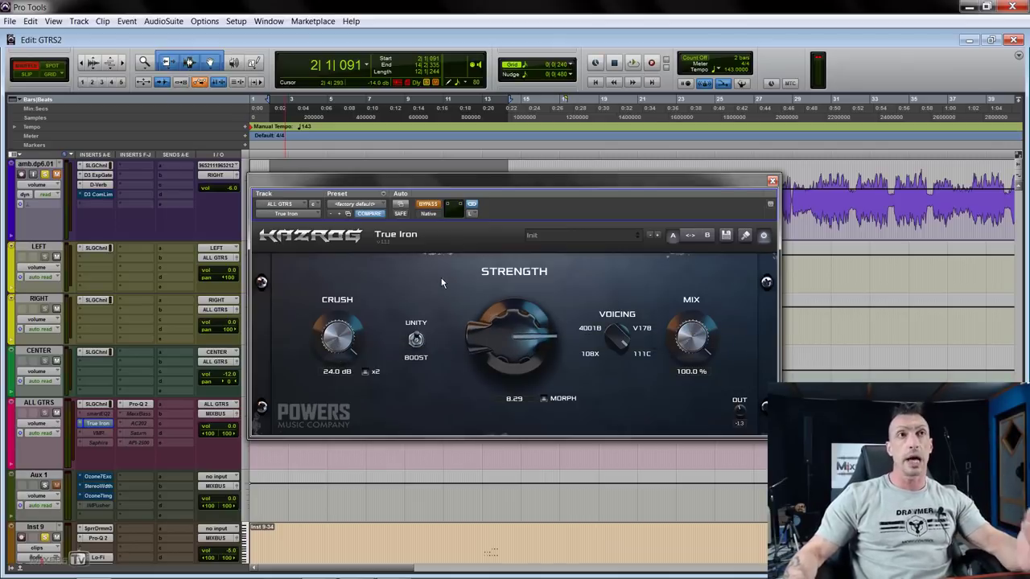
Play from 2|1|091, set True Iron's Strength to 8.70, and compare it with bypass, leaving the plug-in bypassed
{"action": "key", "text": "space"}
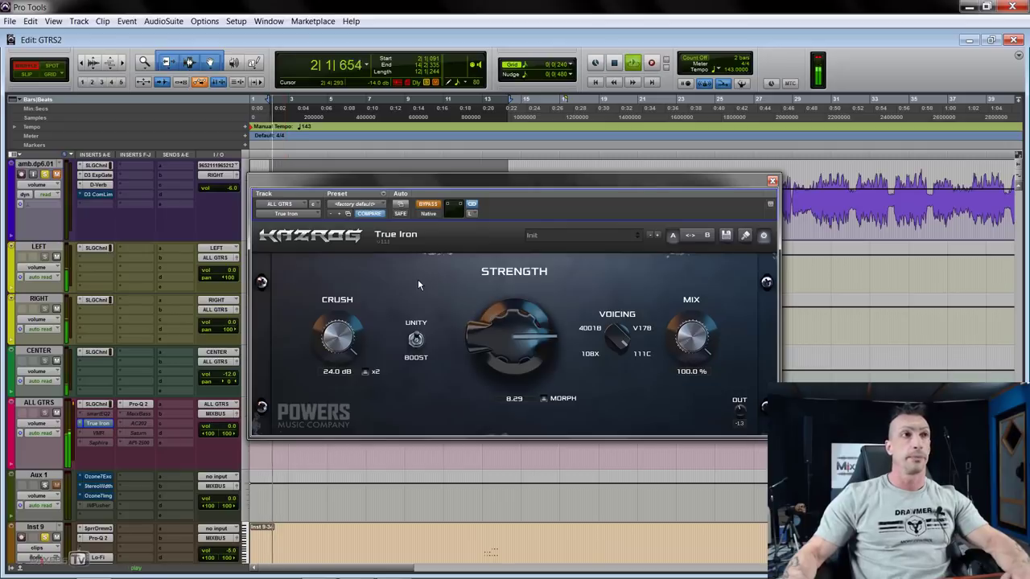
{"action": "left_click", "coordinate": [429, 206]}
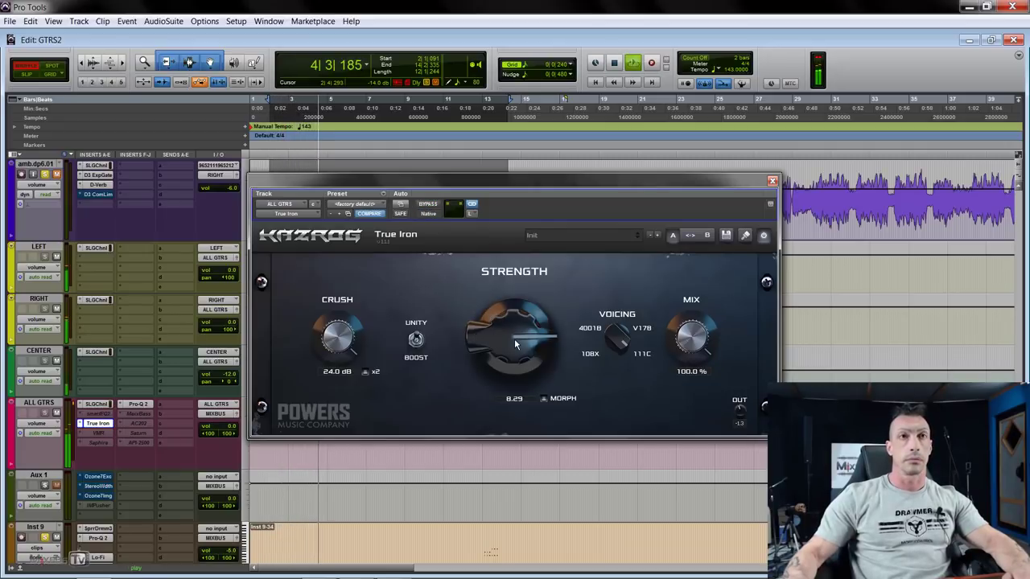
{"action": "left_click_drag", "start_coordinate": [501, 334], "coordinate": [500, 317]}
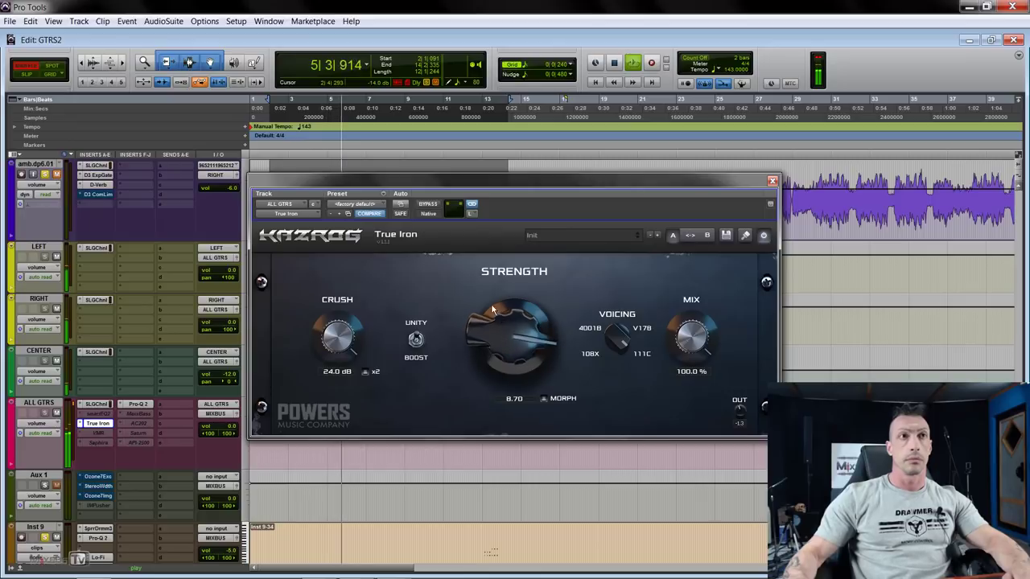
{"action": "left_click", "coordinate": [428, 204]}
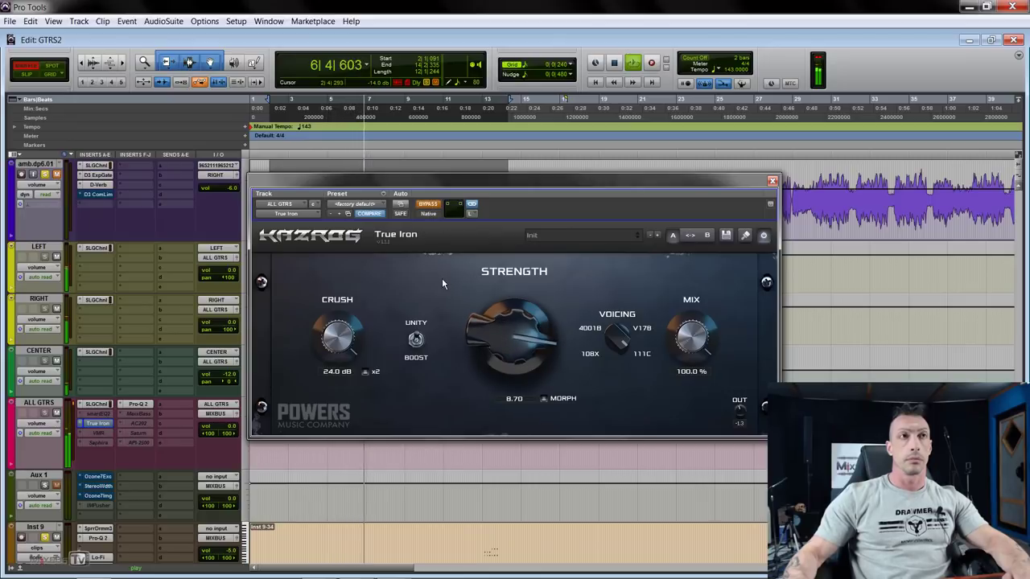
{"action": "left_click", "coordinate": [427, 204]}
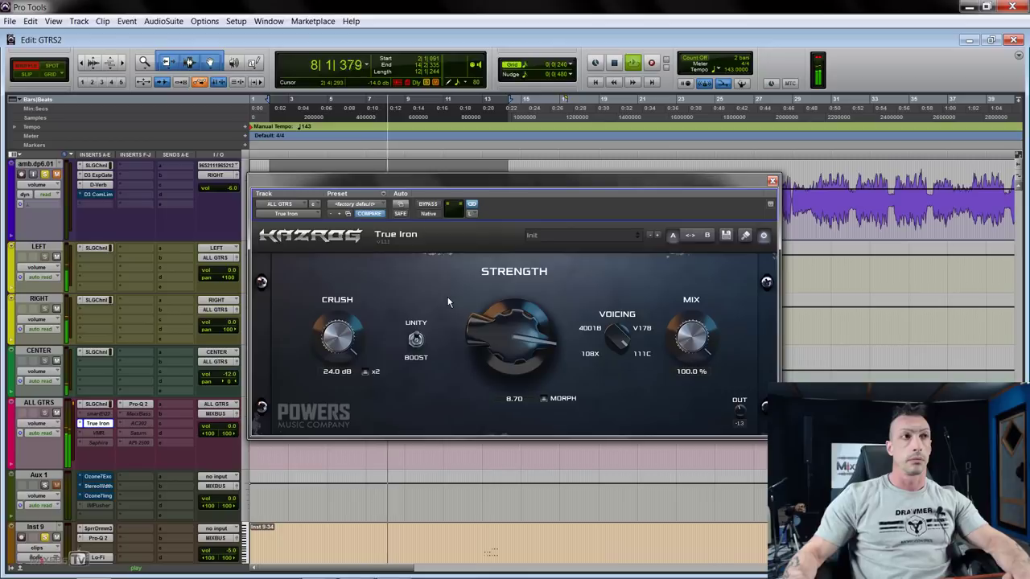
{"action": "left_click", "coordinate": [427, 204]}
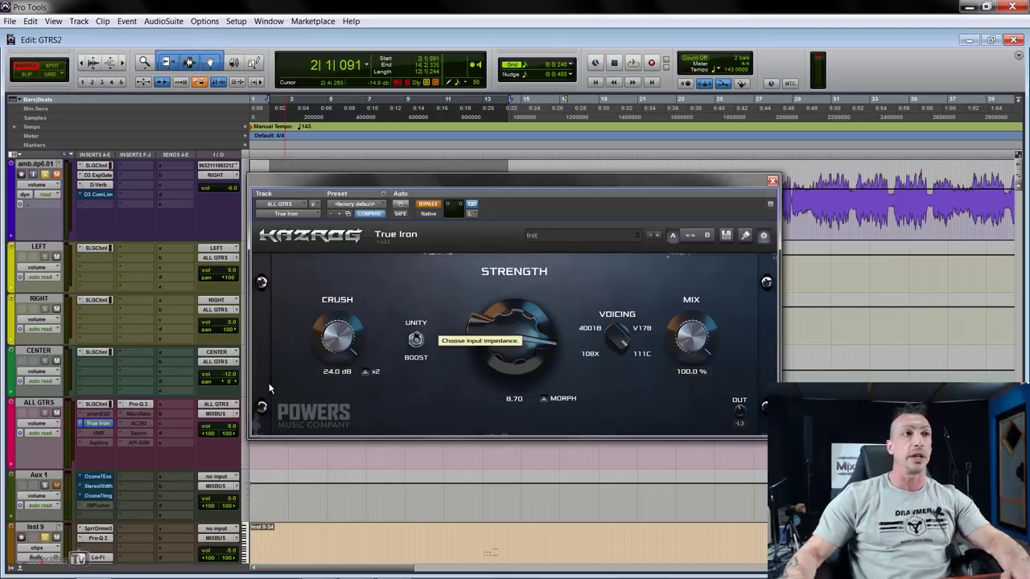
Make the VMR insert on ALL GTRS active and turn Revival's Shimmer up nearly to maximum
{"action": "left_click", "coordinate": [97, 433]}
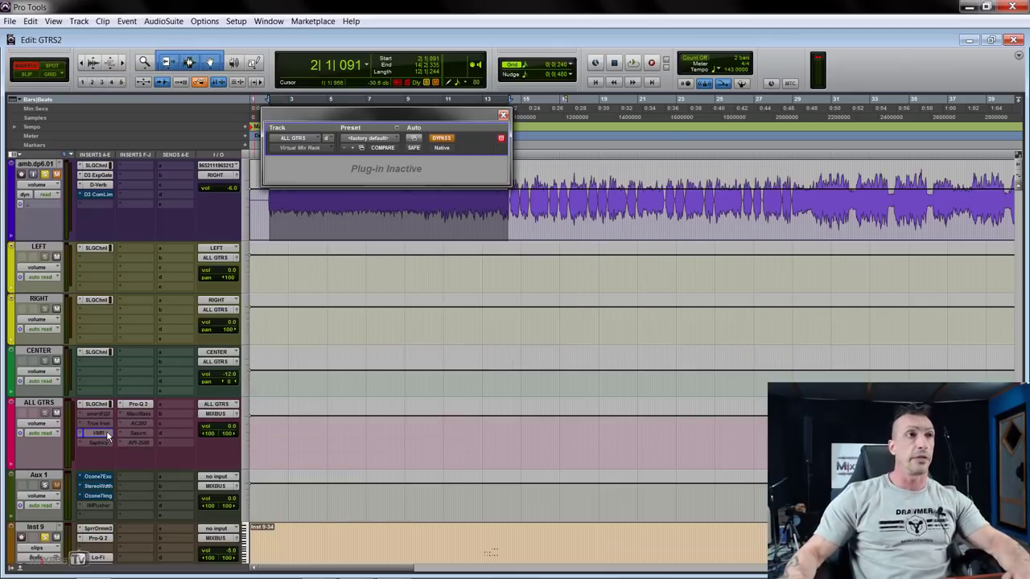
{"action": "right_click", "coordinate": [107, 435]}
{"action": "left_click", "coordinate": [139, 451]}
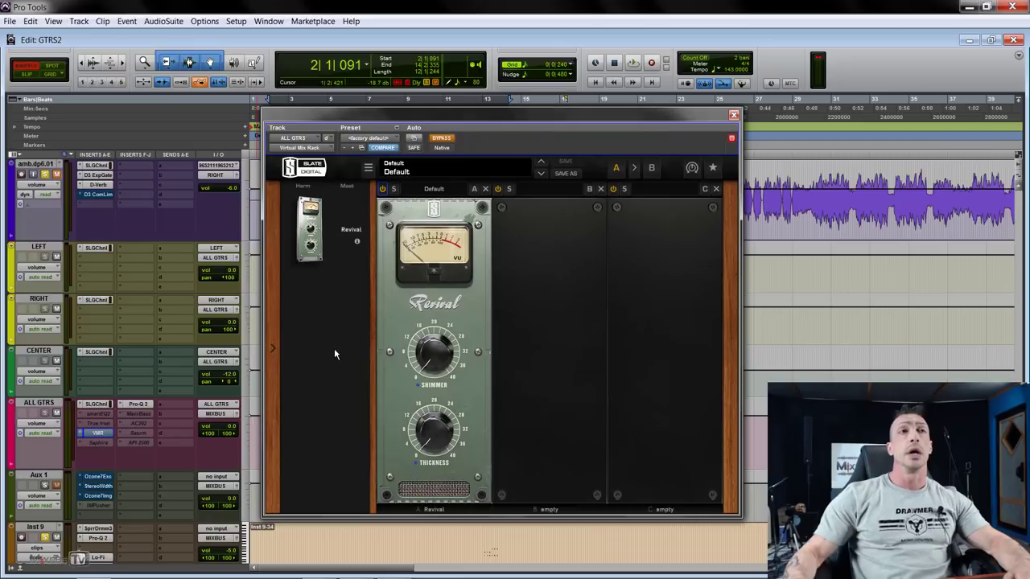
{"action": "left_click_drag", "start_coordinate": [439, 366], "coordinate": [419, 152]}
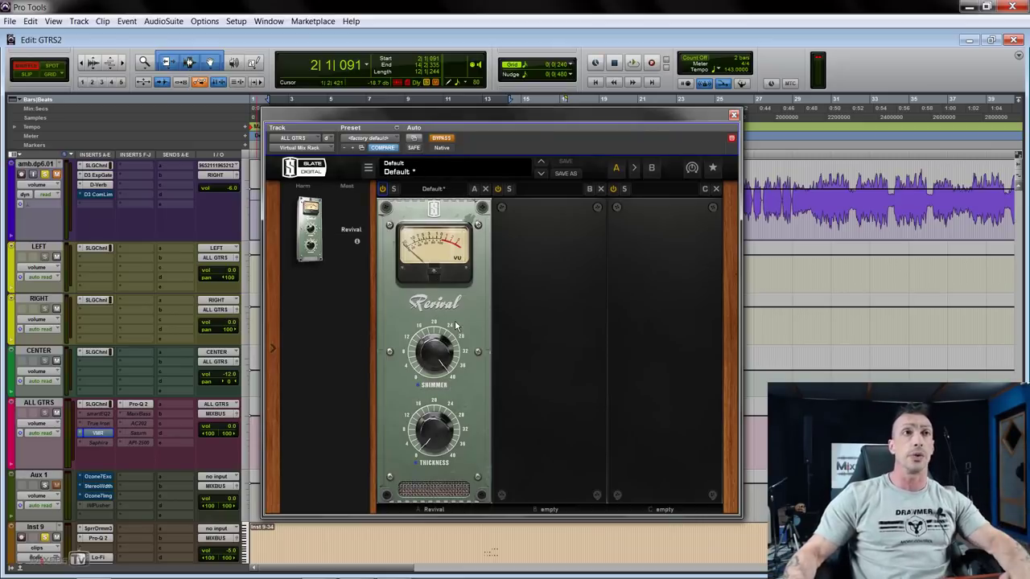
{"action": "mouse_move", "coordinate": [450, 410]}
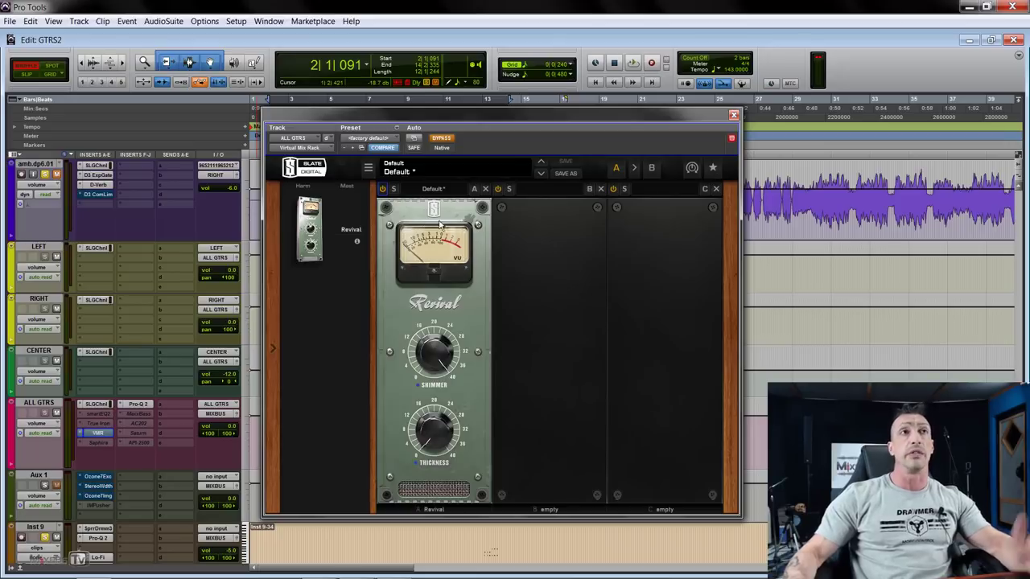
Play from 2|1|091 while toggling the Virtual Mix Rack's bypass to compare Revival's effect, leaving it bypassed
{"action": "key", "text": "space"}
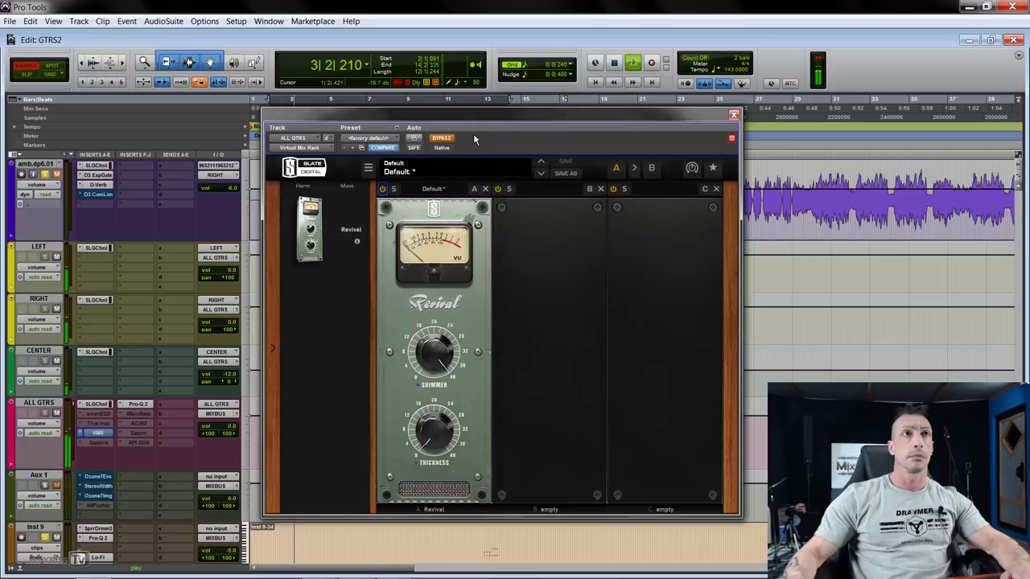
{"action": "left_click", "coordinate": [443, 139]}
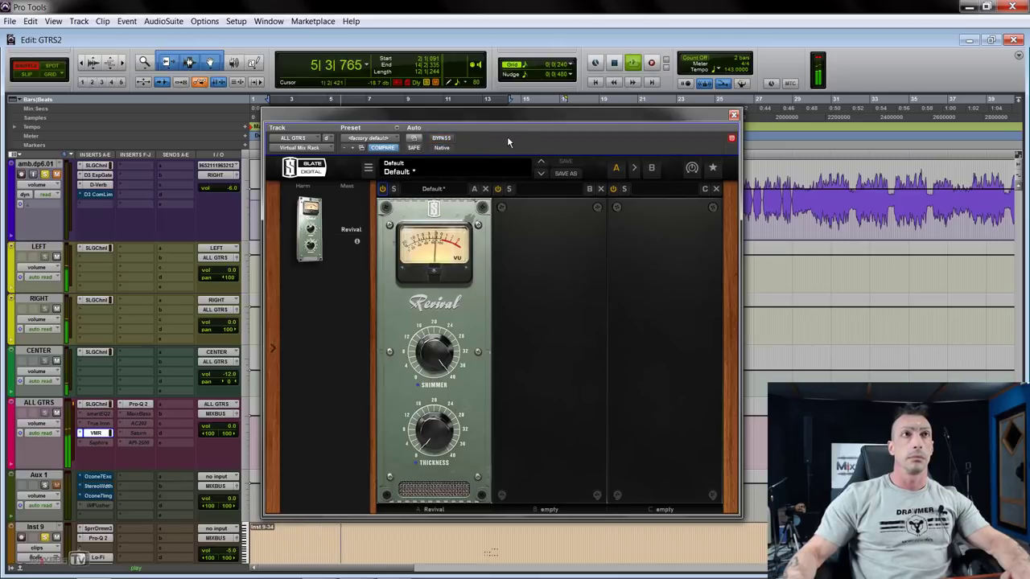
{"action": "left_click", "coordinate": [441, 138]}
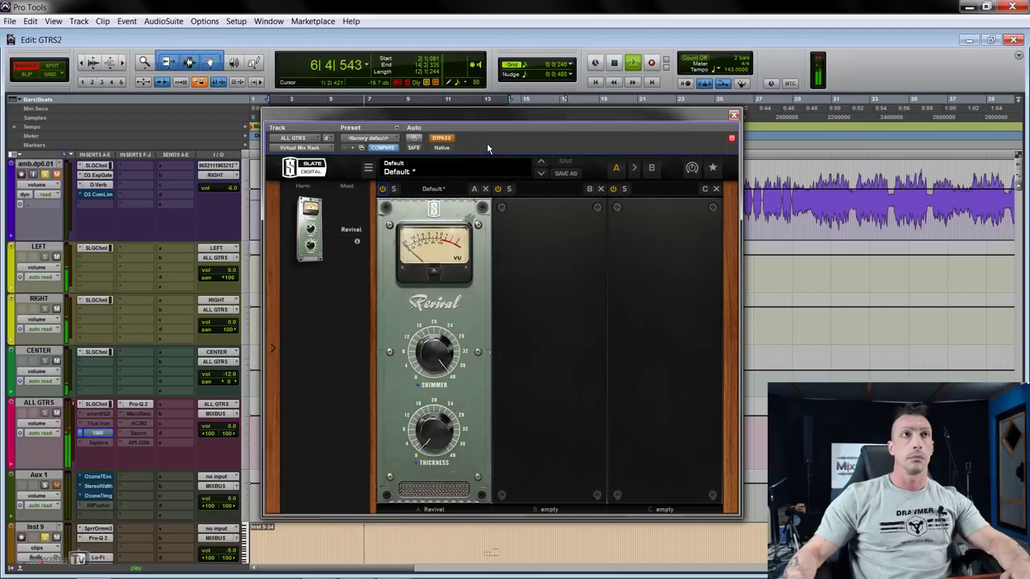
{"action": "left_click", "coordinate": [441, 138]}
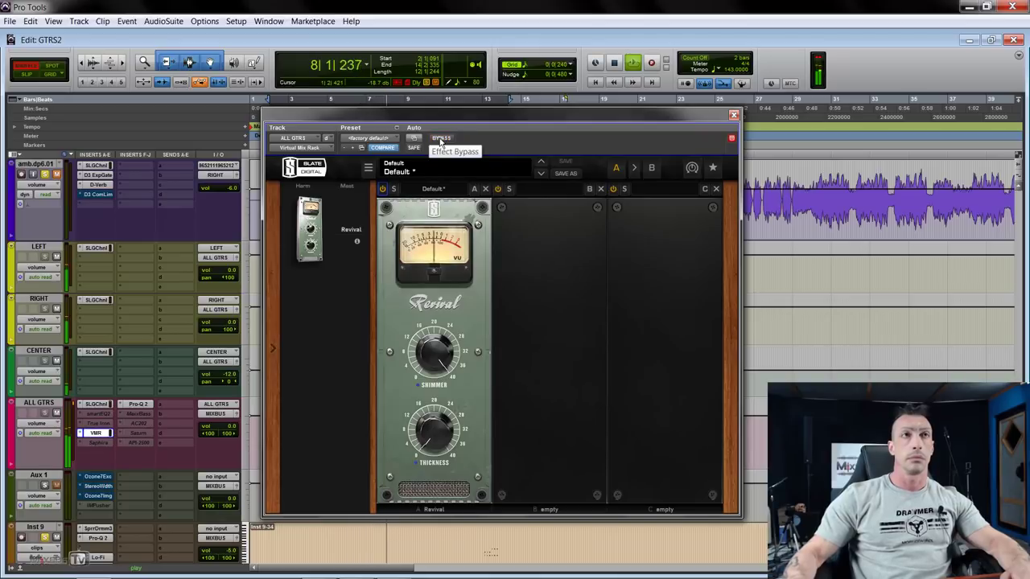
{"action": "left_click", "coordinate": [441, 139]}
{"action": "key", "text": "space"}
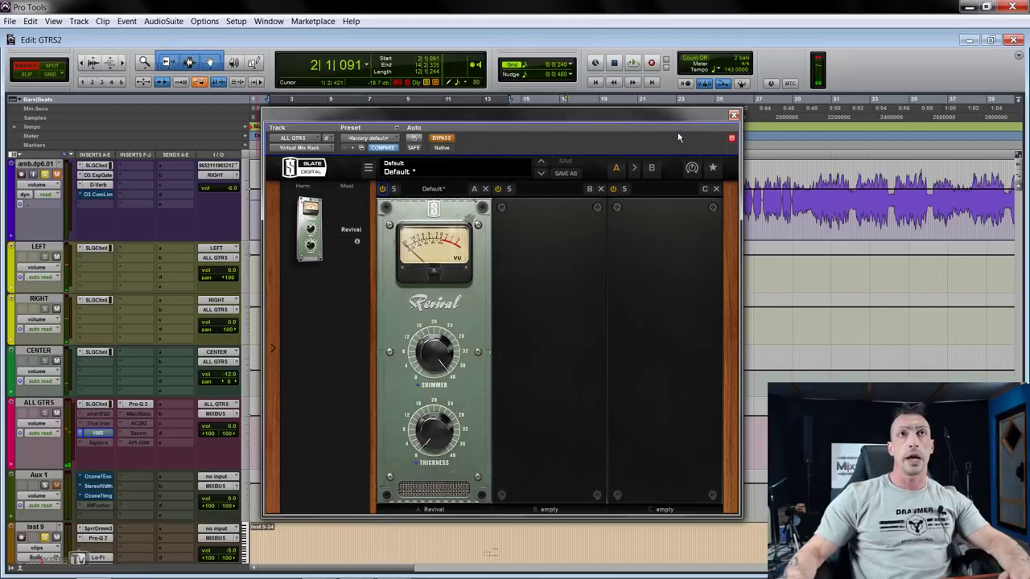
Close the Virtual Mix Rack and make the VMR insert on ALL GTRS inactive
{"action": "left_click", "coordinate": [732, 116]}
{"action": "right_click", "coordinate": [99, 435]}
{"action": "left_click", "coordinate": [181, 432]}
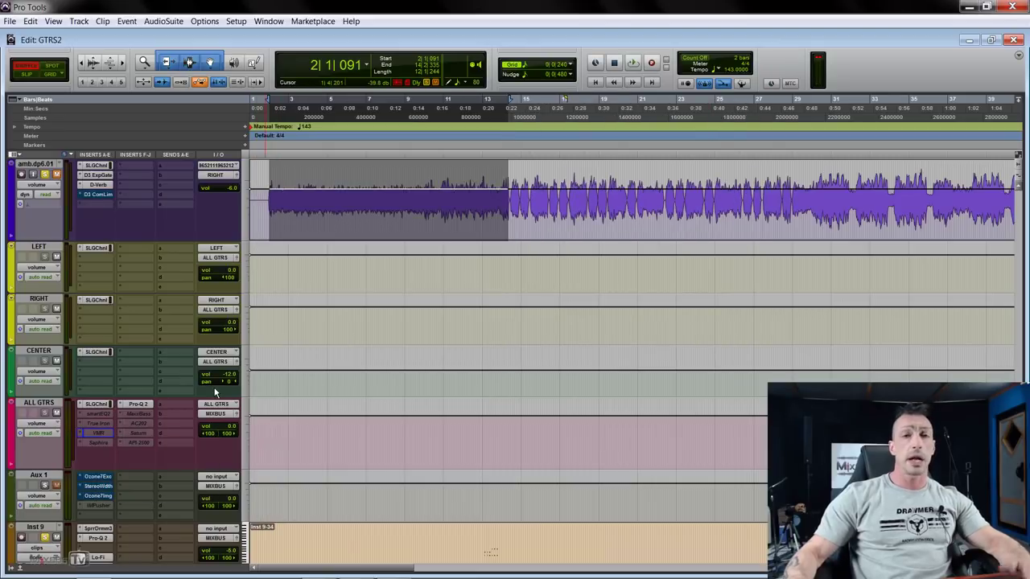
Make the smartEQ2 insert on ALL GTRS active and open it below the timeline rulers
{"action": "right_click", "coordinate": [104, 412]}
{"action": "left_click", "coordinate": [150, 431]}
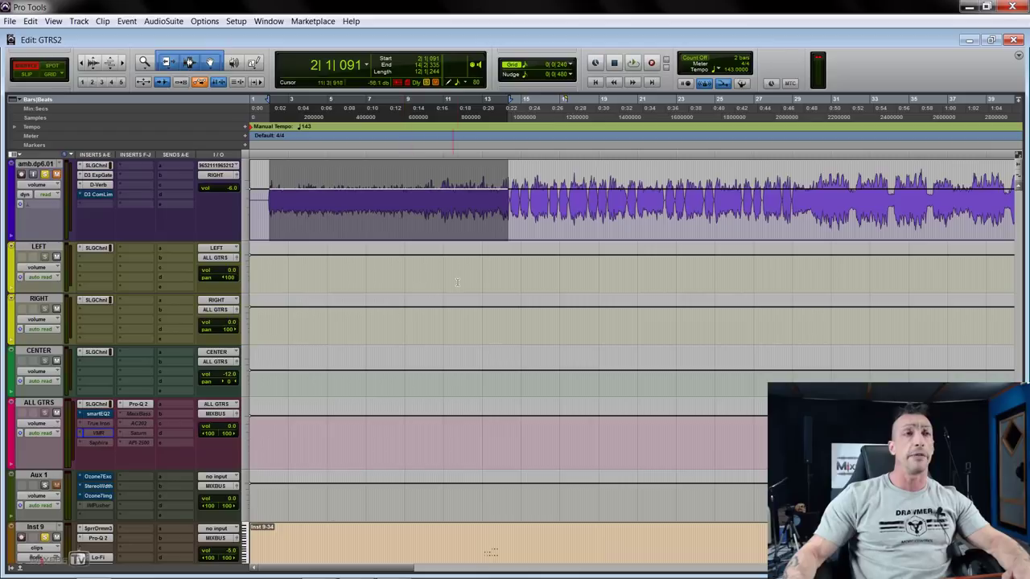
{"action": "left_click", "coordinate": [108, 413]}
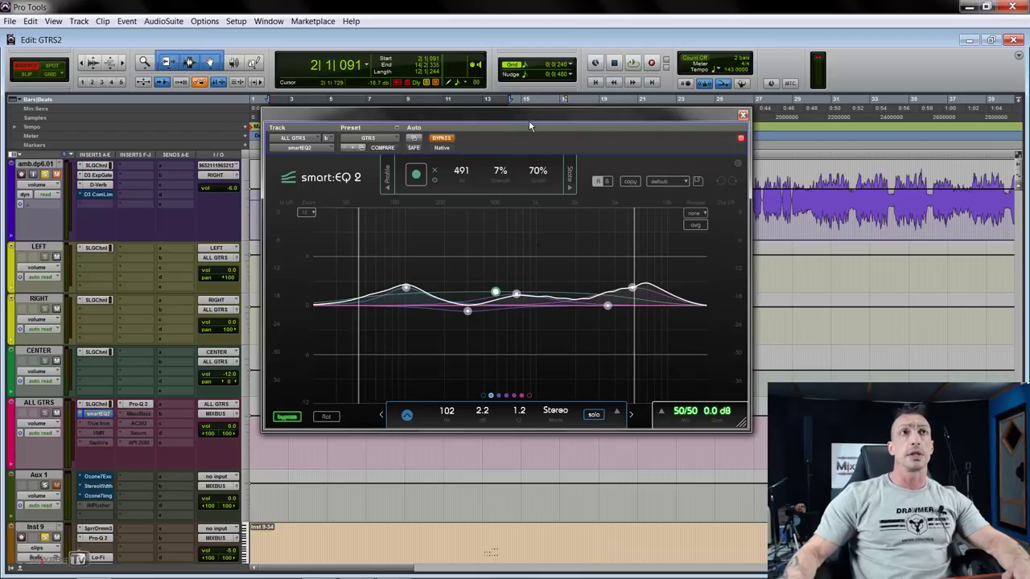
{"action": "left_click_drag", "start_coordinate": [530, 110], "coordinate": [527, 165]}
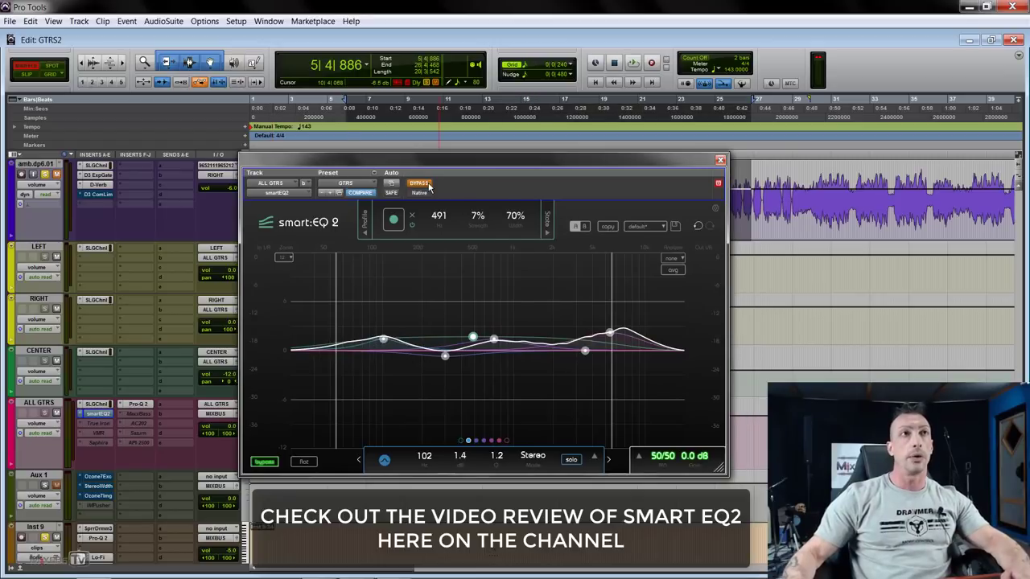
Play from 5|4|886 while repeatedly toggling smart:EQ 2's bypass to compare its effect on the guitar bus
{"action": "key", "text": "space"}
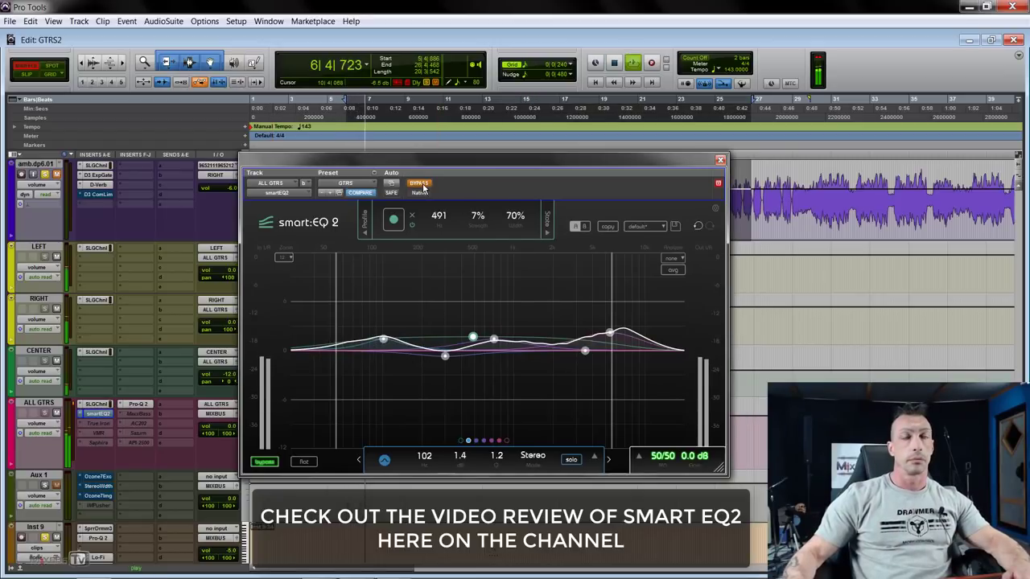
{"action": "left_click", "coordinate": [419, 184]}
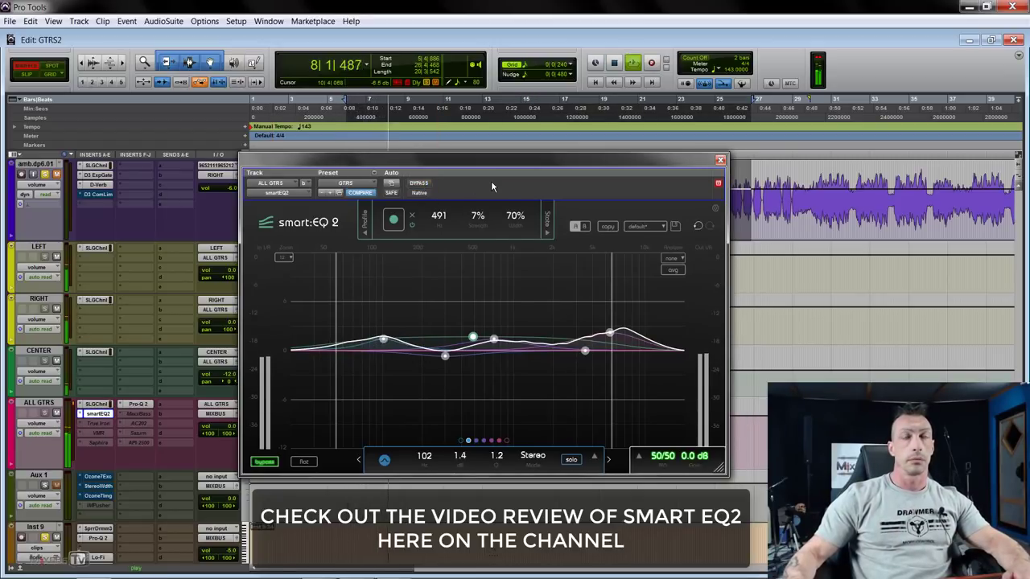
{"action": "left_click", "coordinate": [420, 184]}
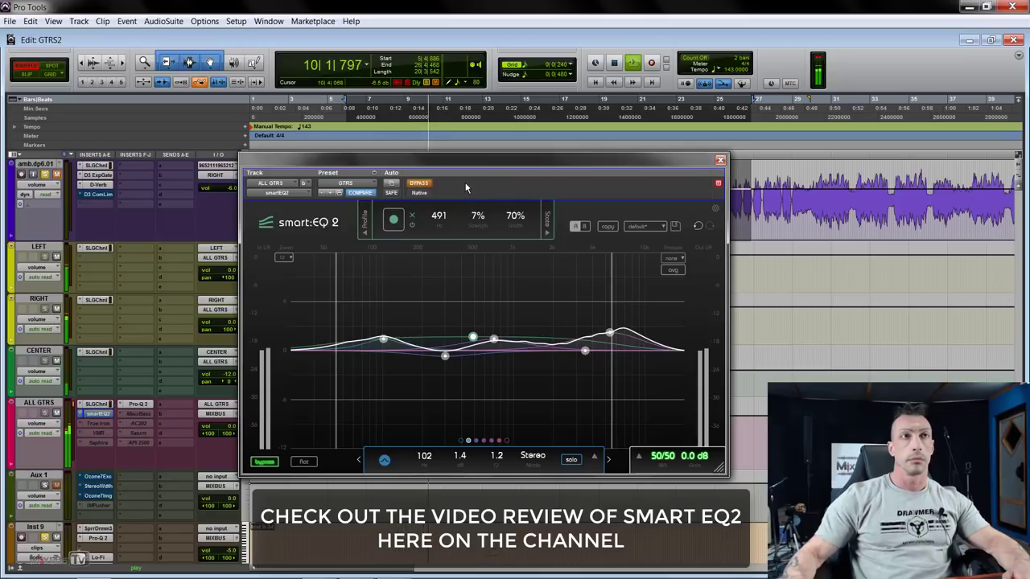
{"action": "left_click", "coordinate": [420, 184]}
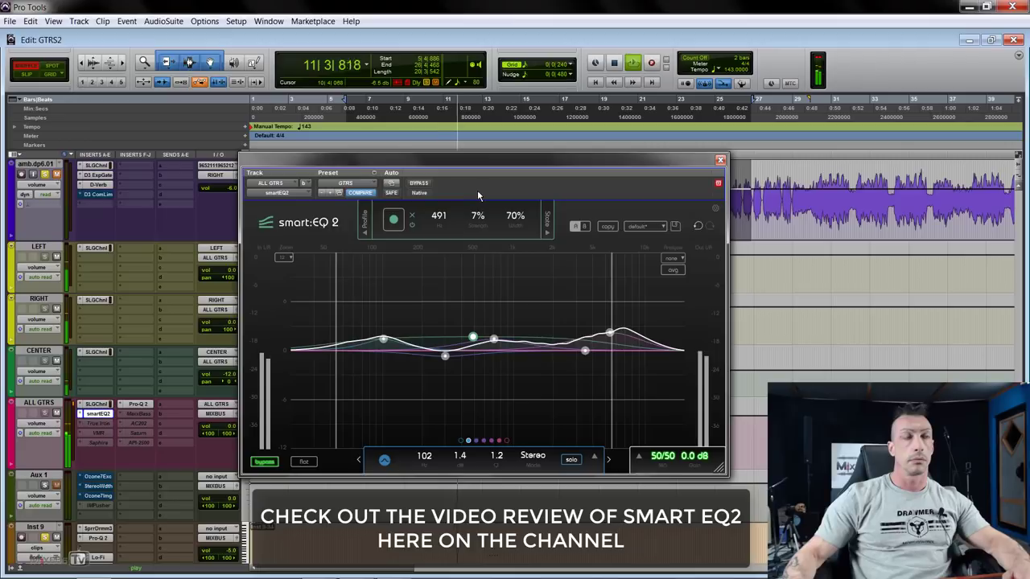
{"action": "left_click", "coordinate": [420, 185]}
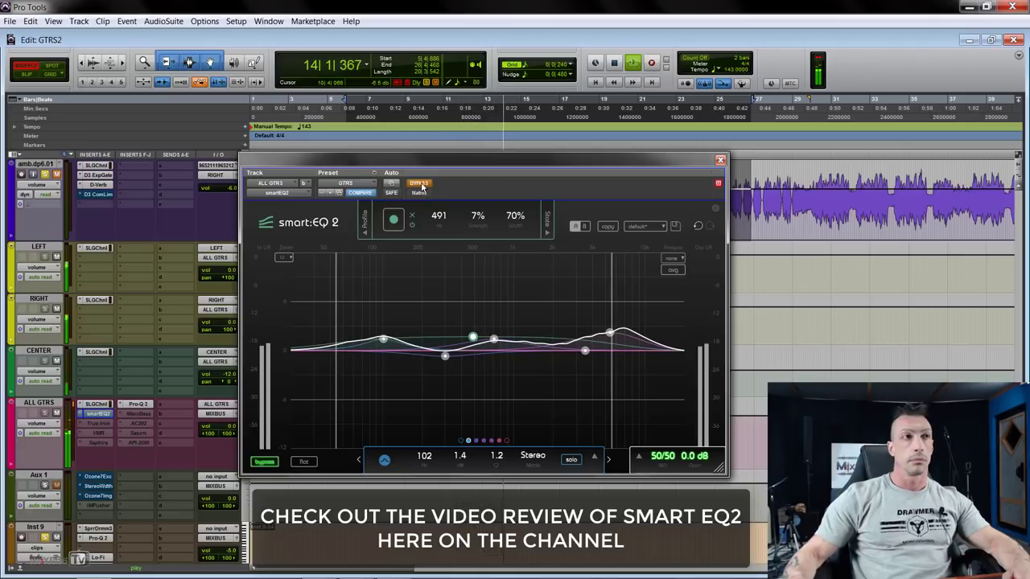
{"action": "left_click", "coordinate": [413, 184]}
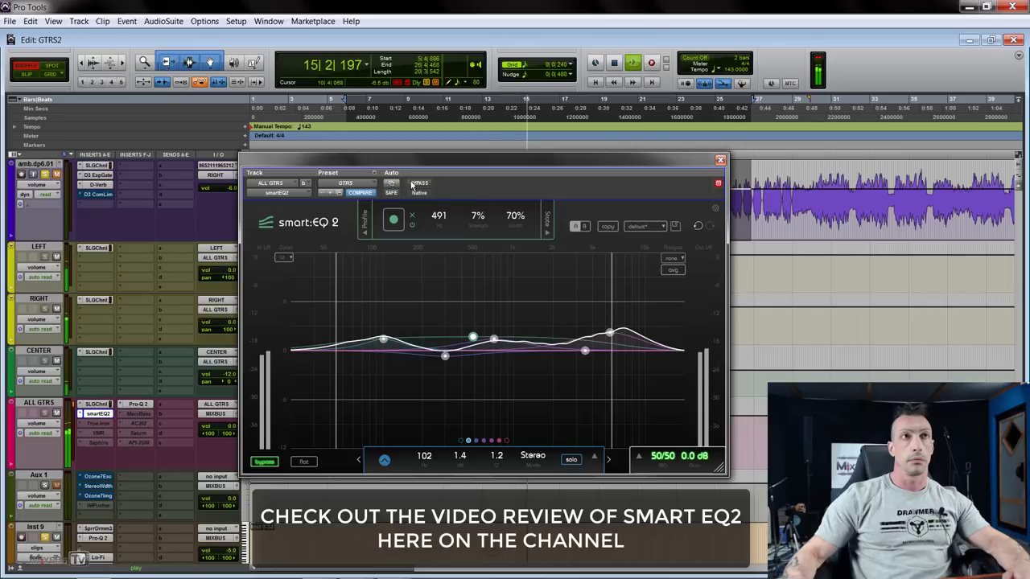
{"action": "left_click", "coordinate": [419, 185]}
{"action": "left_click", "coordinate": [420, 184]}
{"action": "key", "text": "space"}
Make the Saphira insert on ALL GTRS active and open its plug-in window
{"action": "left_click", "coordinate": [99, 442]}
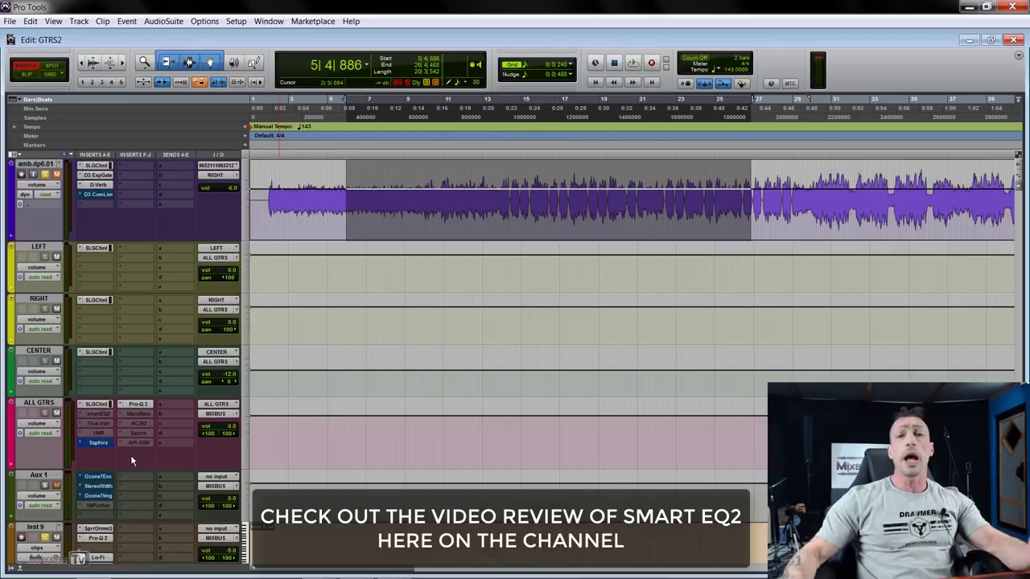
{"action": "left_click", "coordinate": [101, 443]}
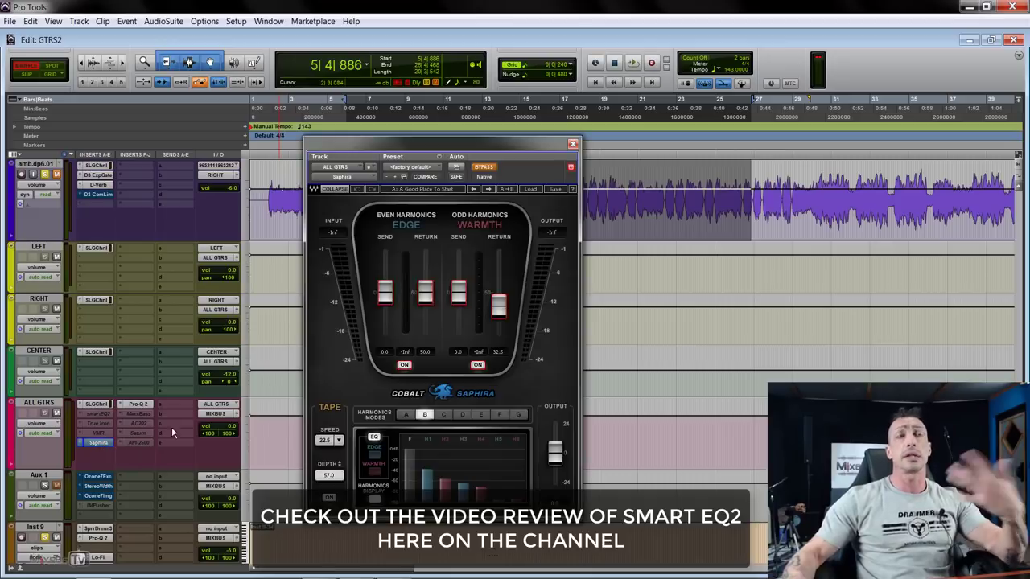
{"action": "left_click_drag", "start_coordinate": [496, 151], "coordinate": [509, 149]}
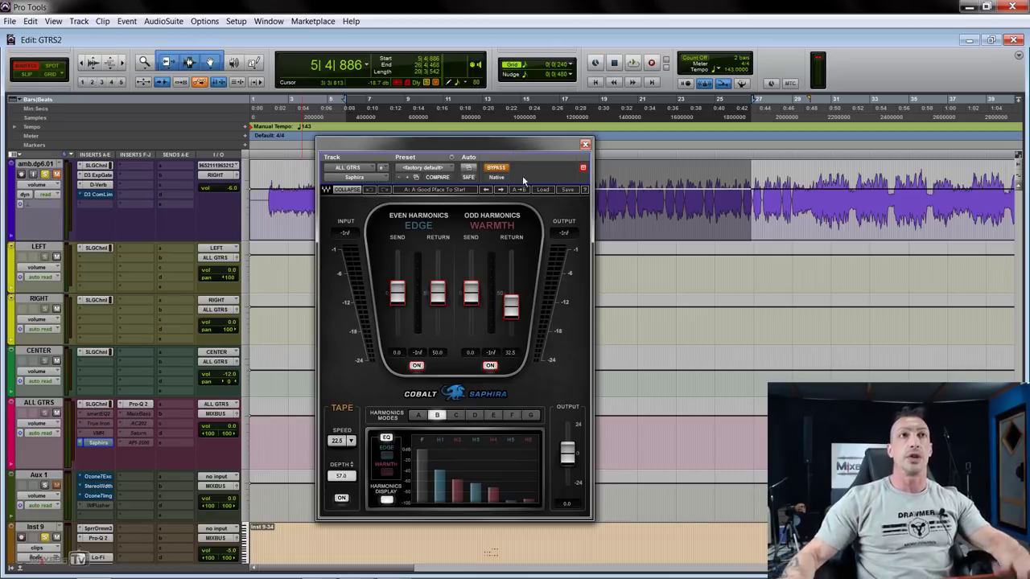
Go through Saphira's Harmonics Modes A and C through G to examine their patterns in the harmonics display
{"action": "left_click", "coordinate": [485, 473]}
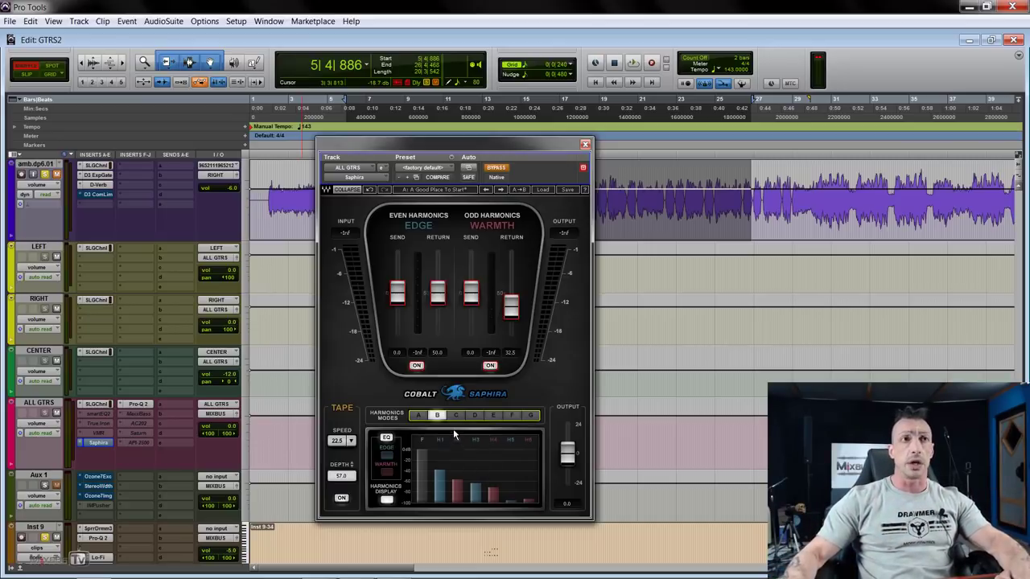
{"action": "left_click", "coordinate": [417, 416]}
{"action": "left_click", "coordinate": [456, 415]}
{"action": "left_click", "coordinate": [475, 415]}
{"action": "left_click", "coordinate": [493, 415]}
{"action": "left_click", "coordinate": [512, 415]}
{"action": "left_click", "coordinate": [531, 416]}
{"action": "left_click", "coordinate": [487, 462]}
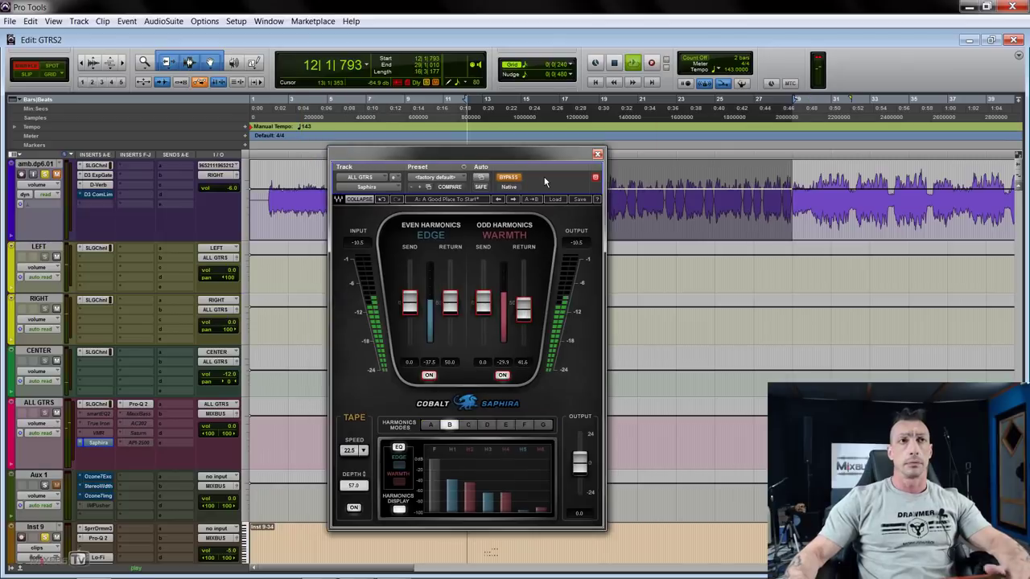
Play from 12|1|793 while toggling Saphira's bypass to compare its effect, leaving the plug-in engaged
{"action": "key", "text": "space"}
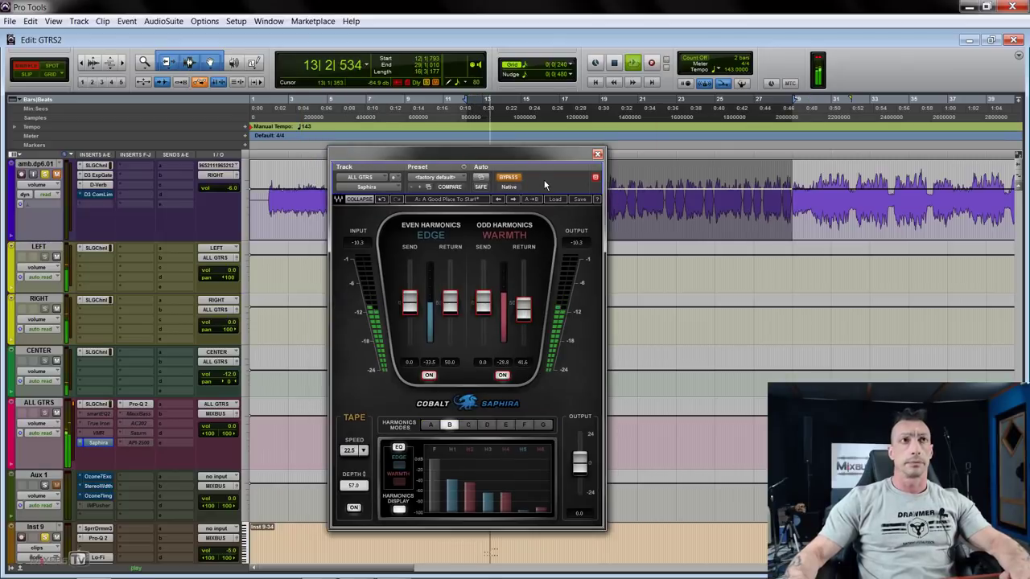
{"action": "left_click", "coordinate": [510, 177]}
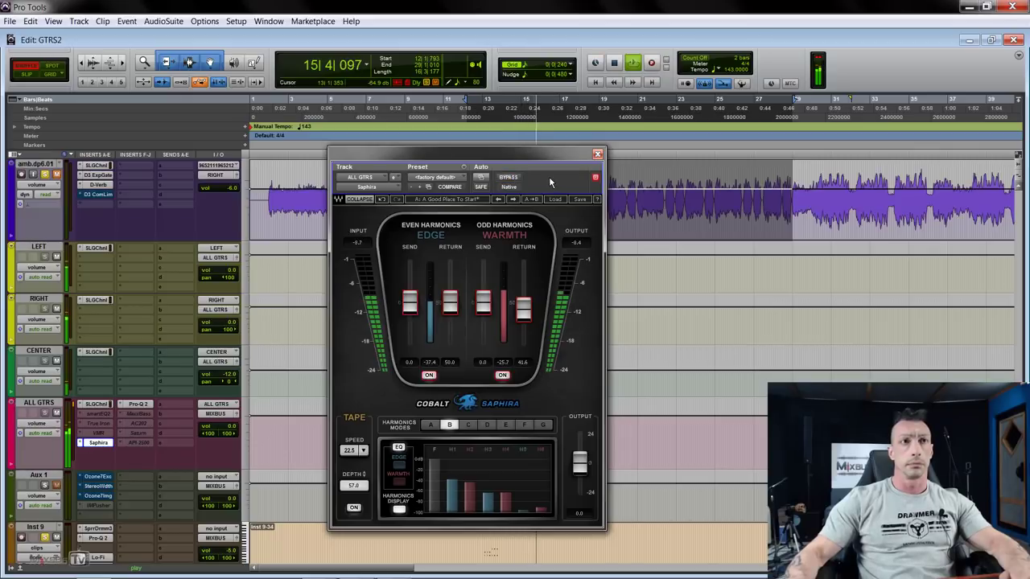
{"action": "left_click", "coordinate": [508, 178]}
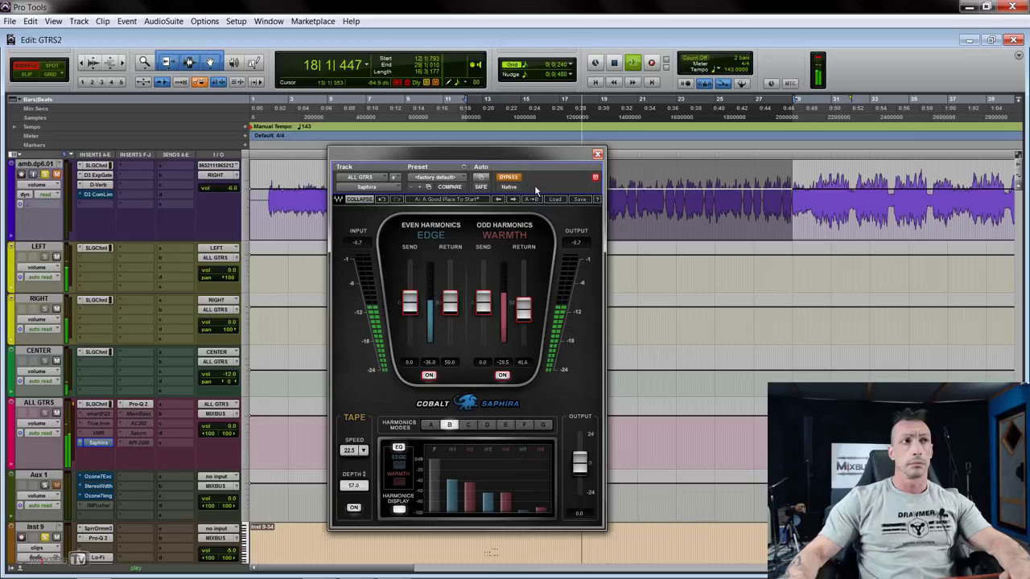
{"action": "left_click", "coordinate": [522, 178]}
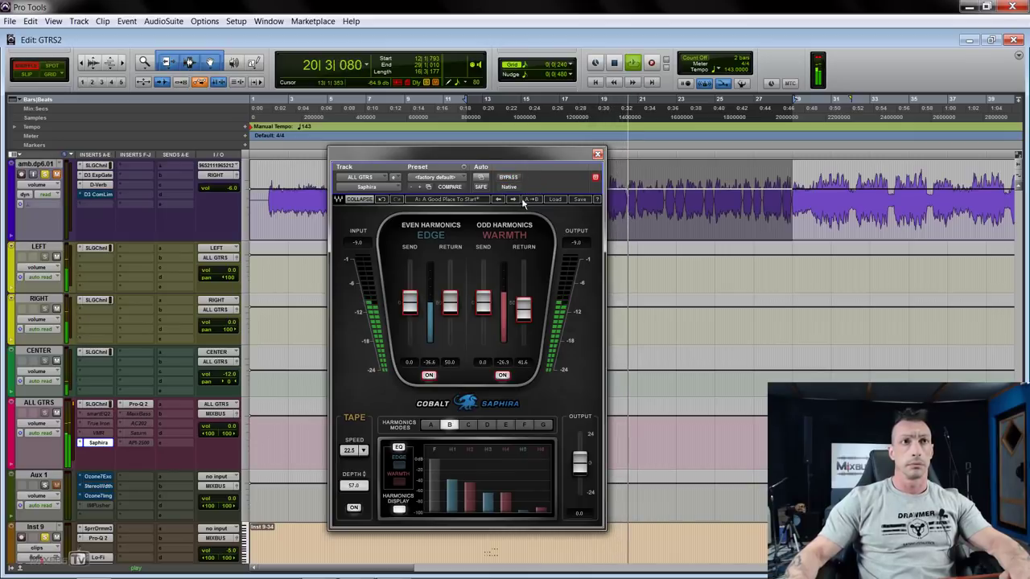
{"action": "key", "text": "space"}
Set Saphira's Harmonics Mode to G and close the plug-in
{"action": "left_click", "coordinate": [543, 425]}
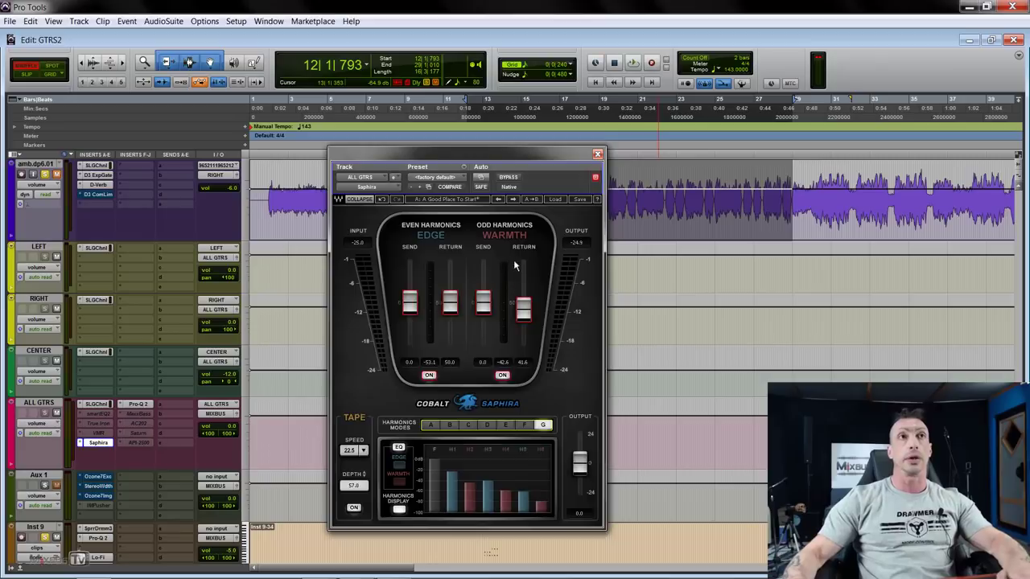
{"action": "key", "text": "ctrl+w"}
Make the MaxxBass insert on ALL GTRS active and open its plug-in window
{"action": "right_click", "coordinate": [145, 412]}
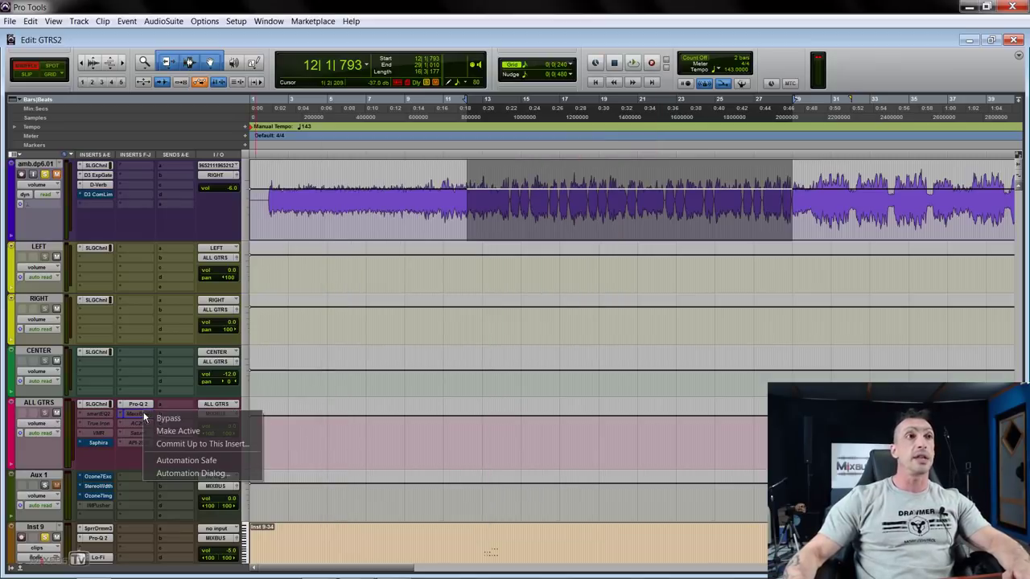
{"action": "left_click", "coordinate": [177, 427]}
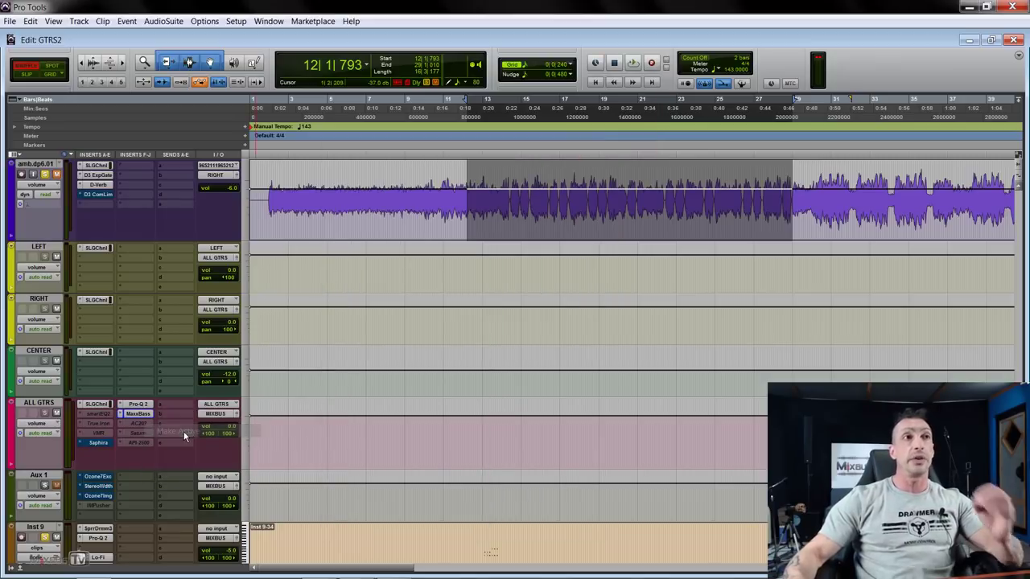
{"action": "left_click", "coordinate": [139, 414]}
{"action": "left_click_drag", "start_coordinate": [566, 251], "coordinate": [562, 269]}
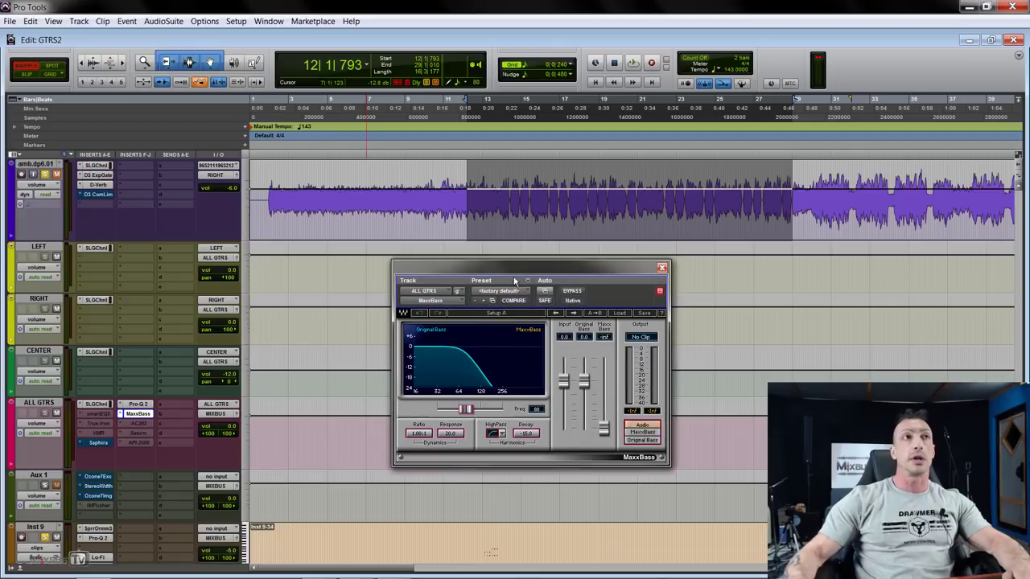
Look over the guitar tracks and buses, and audition the ALL GTRS bus with MaxxBass at its factory default
{"action": "scroll", "coordinate": [193, 234], "scroll_direction": "up", "scroll_amount": 3}
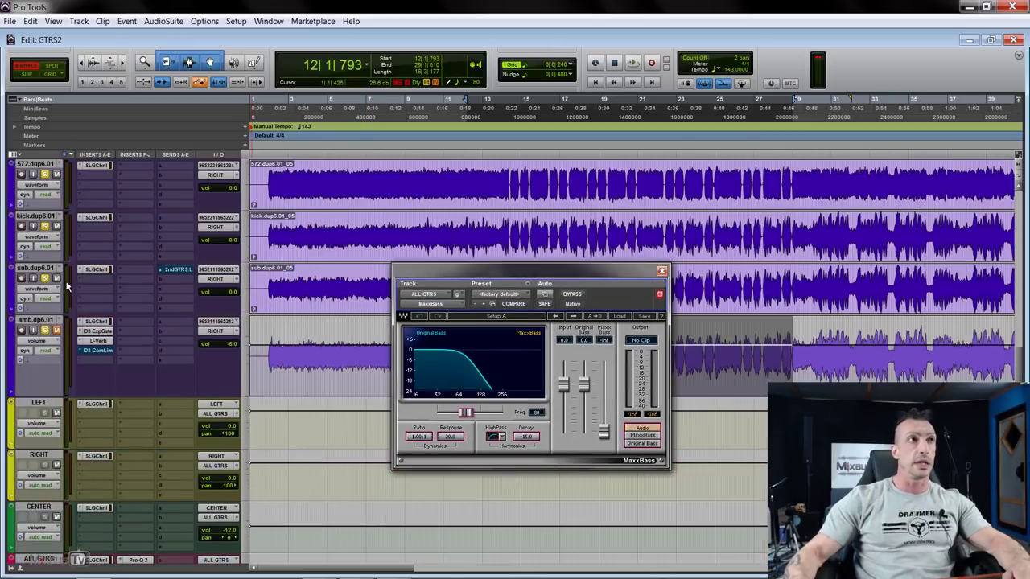
{"action": "scroll", "coordinate": [71, 313], "scroll_direction": "up", "scroll_amount": 5}
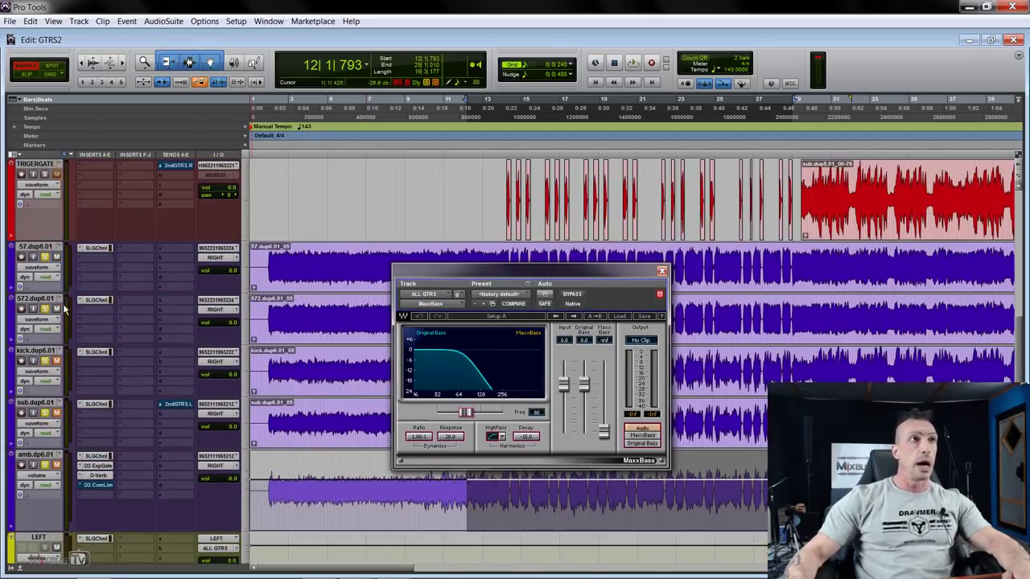
{"action": "scroll", "coordinate": [58, 324], "scroll_direction": "up", "scroll_amount": 1}
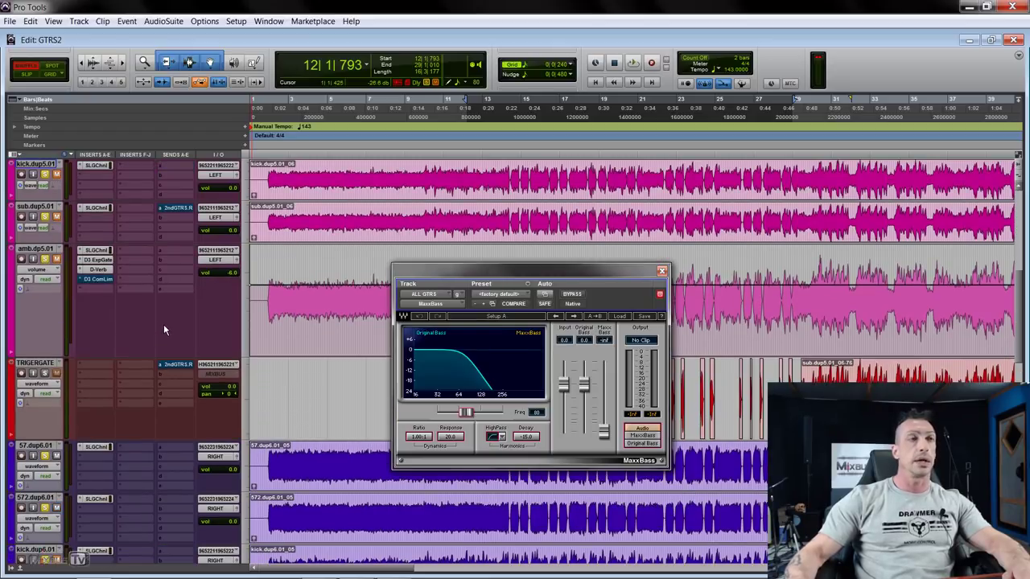
{"action": "scroll", "coordinate": [163, 325], "scroll_direction": "down", "scroll_amount": 10}
{"action": "key", "text": "space"}
{"action": "scroll", "coordinate": [197, 376], "scroll_direction": "down", "scroll_amount": 2}
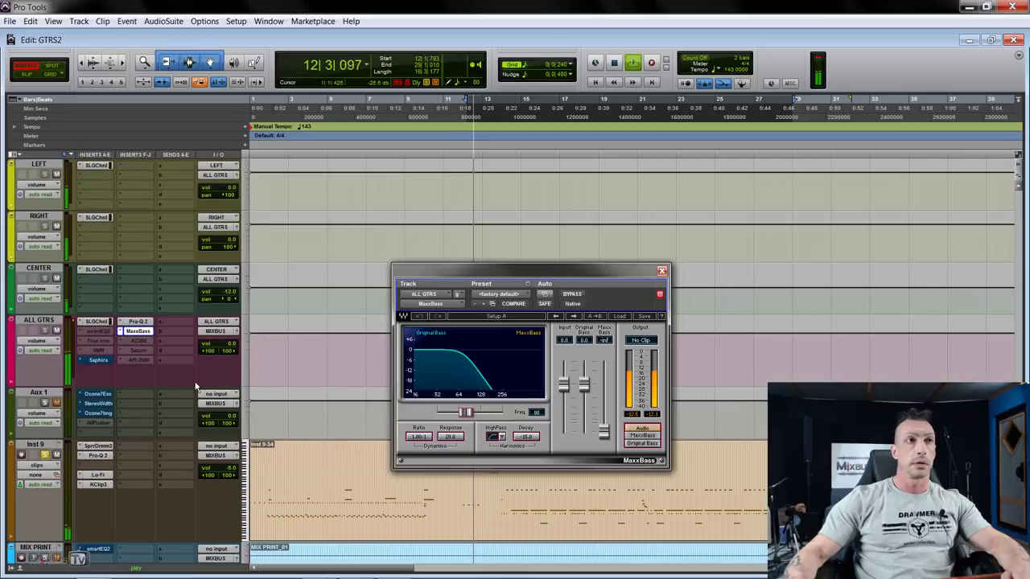
{"action": "key", "text": "alt+a"}
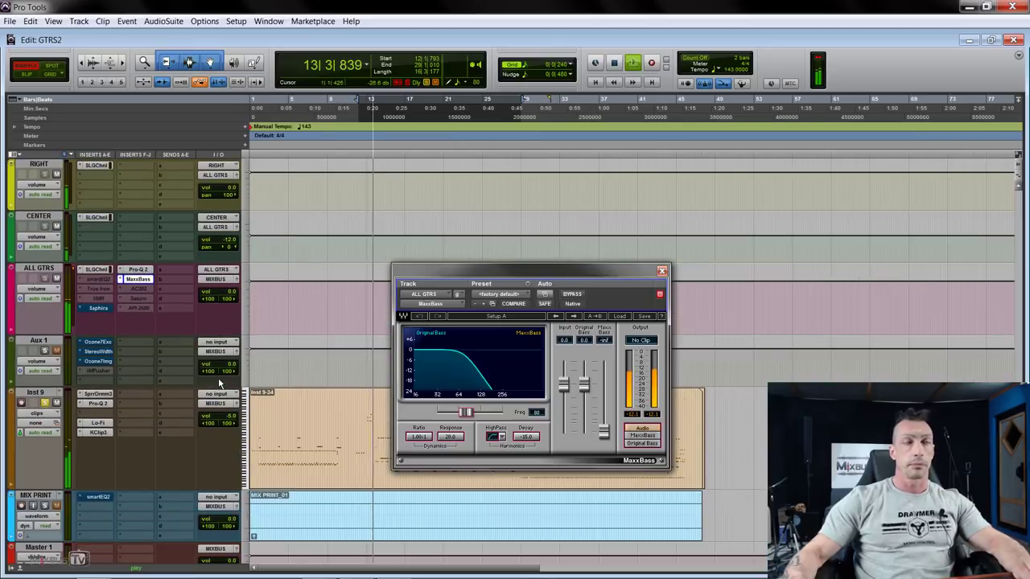
{"action": "scroll", "coordinate": [226, 434], "scroll_direction": "up", "scroll_amount": 2}
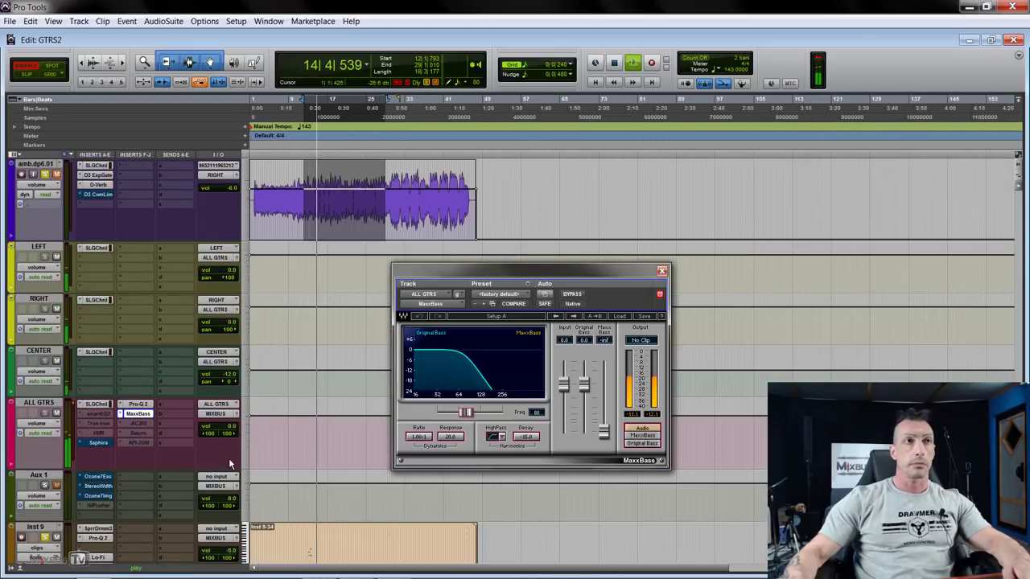
{"action": "key", "text": "t"}
{"action": "key", "text": "space"}
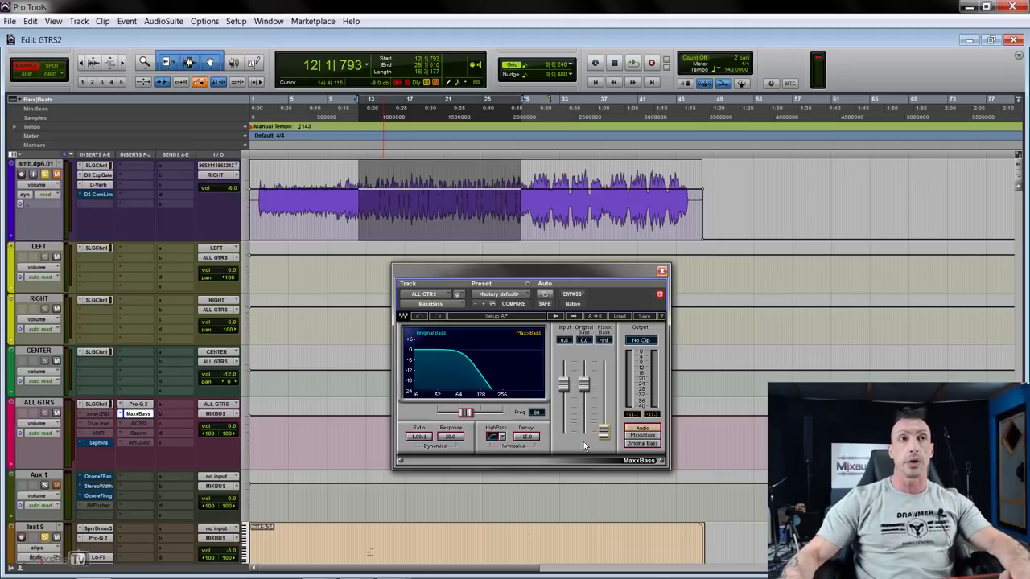
During playback from 12|1|793, raise the MaxxBass level to about 3.6 and set Freq to 125
{"action": "key", "text": "space"}
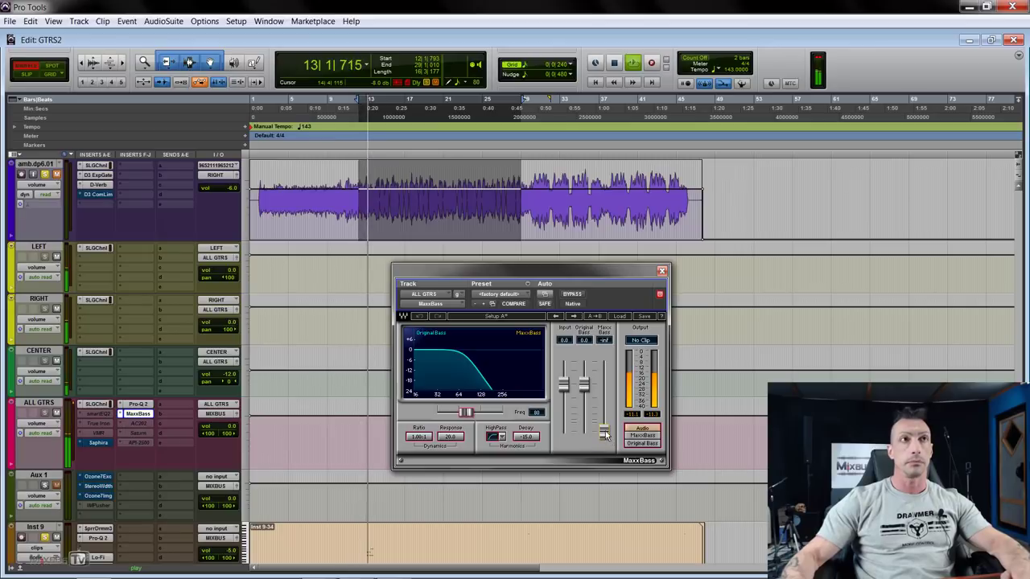
{"action": "left_click_drag", "start_coordinate": [605, 431], "coordinate": [603, 367]}
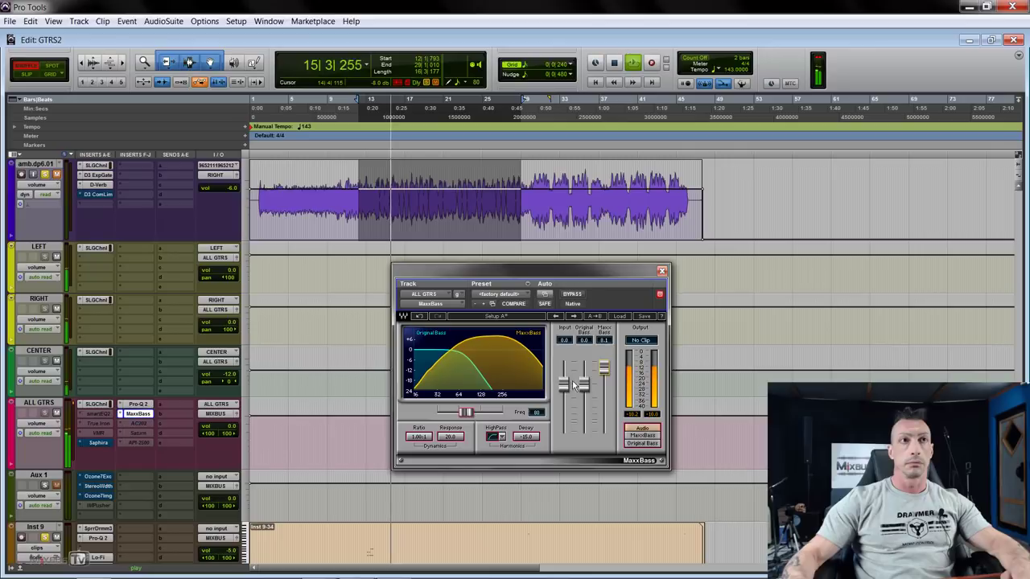
{"action": "left_click_drag", "start_coordinate": [465, 412], "coordinate": [478, 412]}
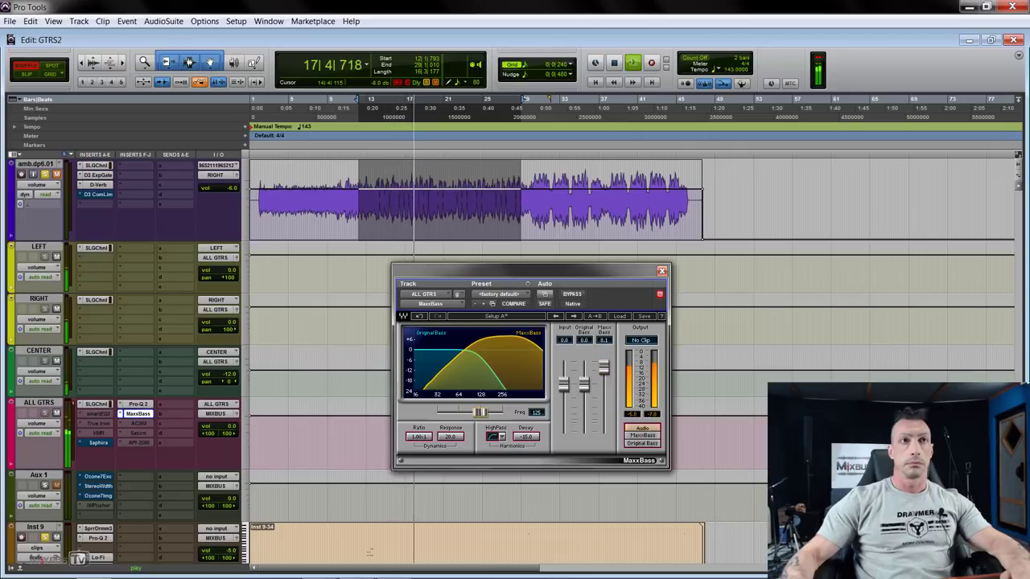
{"action": "mouse_move", "coordinate": [604, 368]}
{"action": "left_mouse_down"}
{"action": "mouse_move", "coordinate": [603, 383]}
{"action": "mouse_move", "coordinate": [604, 374]}
{"action": "left_mouse_up"}
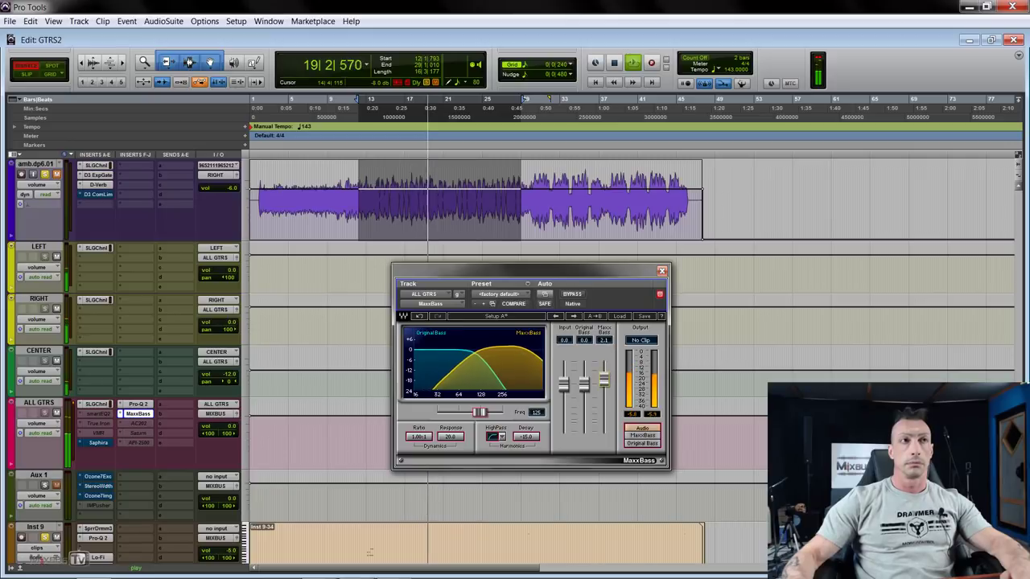
Set MaxxBass's Freq to 105 and toggle bypass during playback to compare, leaving the plug-in engaged
{"action": "left_click", "coordinate": [576, 296]}
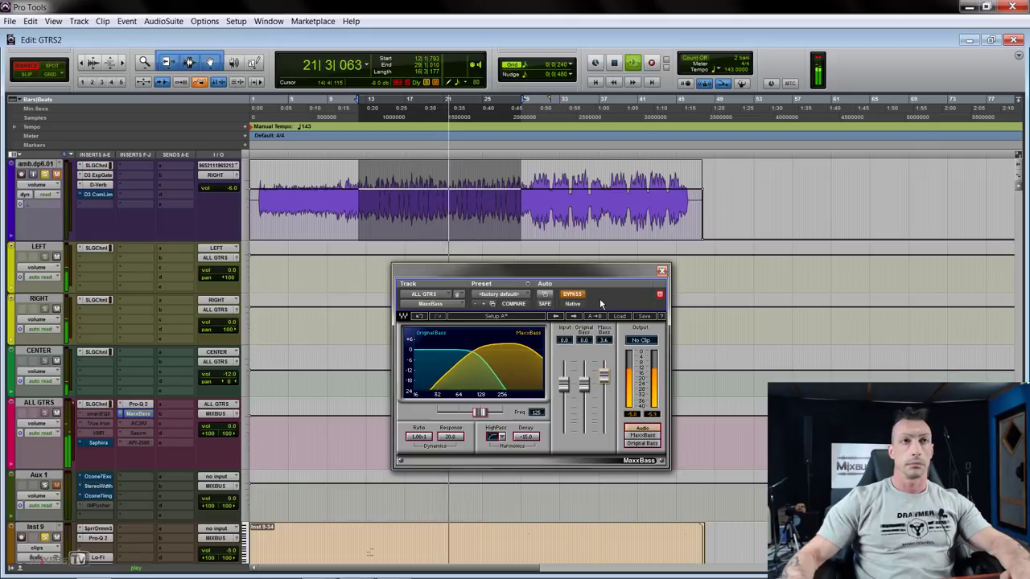
{"action": "left_click", "coordinate": [573, 297]}
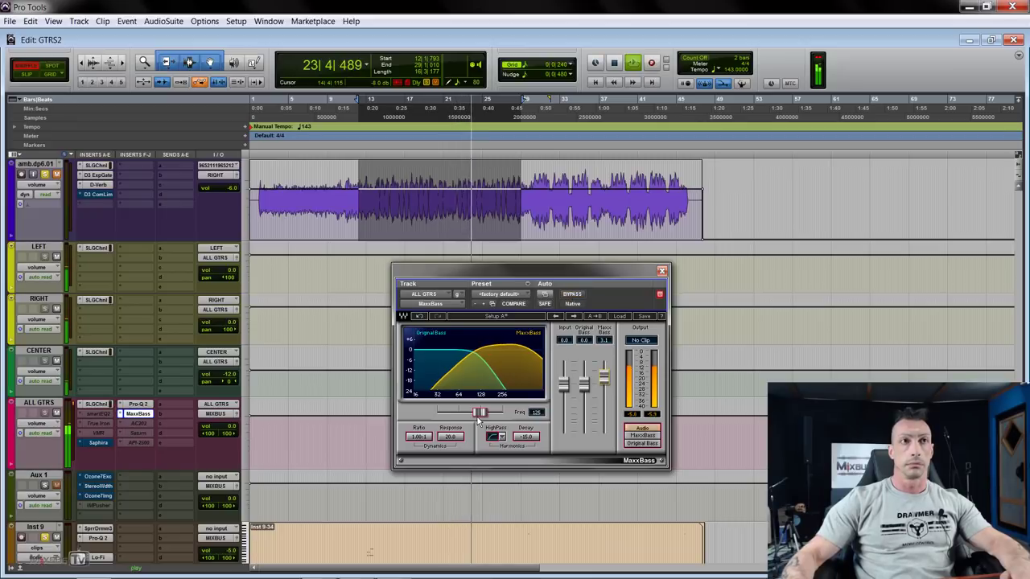
{"action": "left_click_drag", "start_coordinate": [478, 415], "coordinate": [473, 416]}
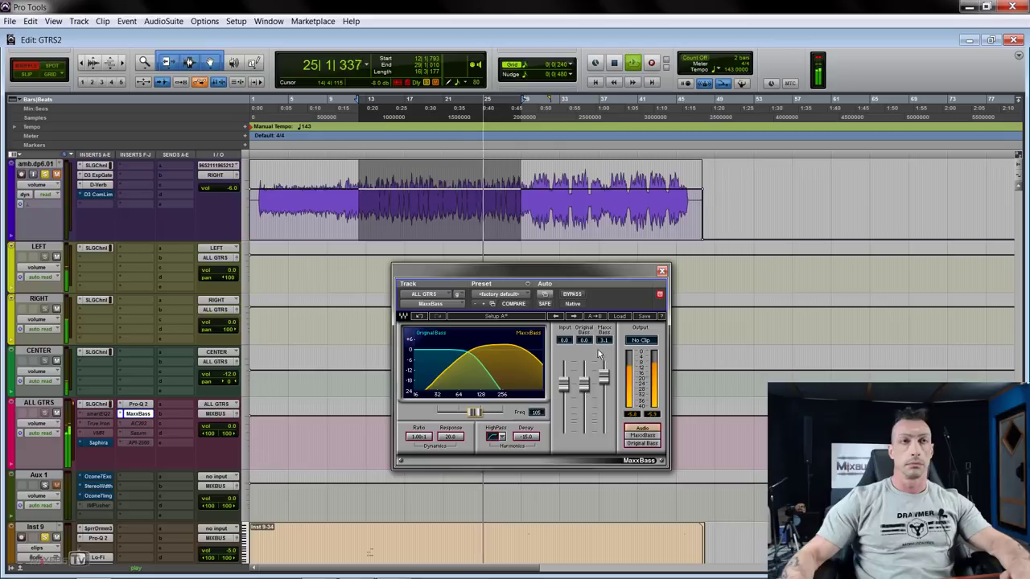
{"action": "left_click", "coordinate": [572, 295]}
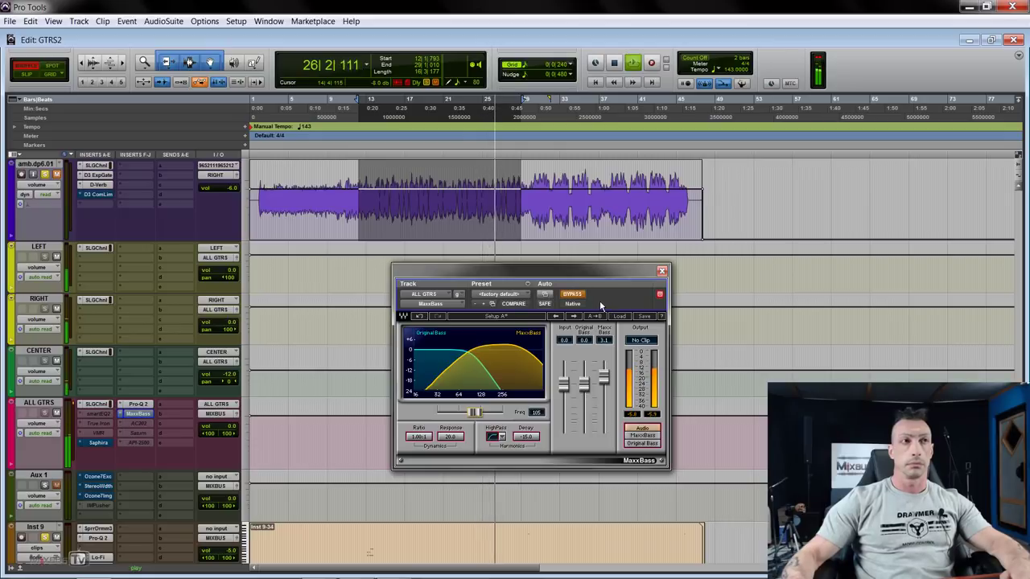
{"action": "left_click", "coordinate": [572, 295]}
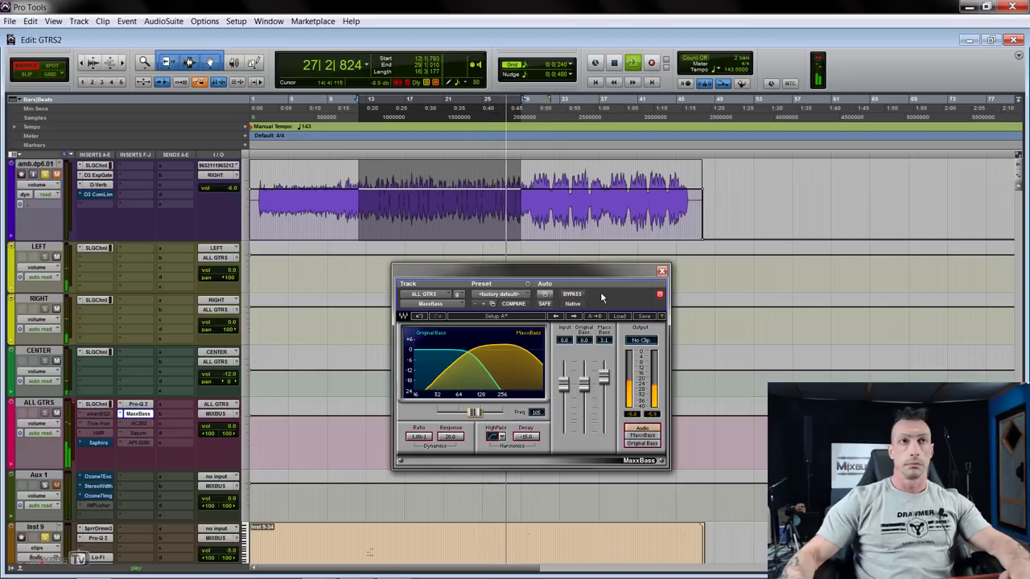
{"action": "key", "text": "space"}
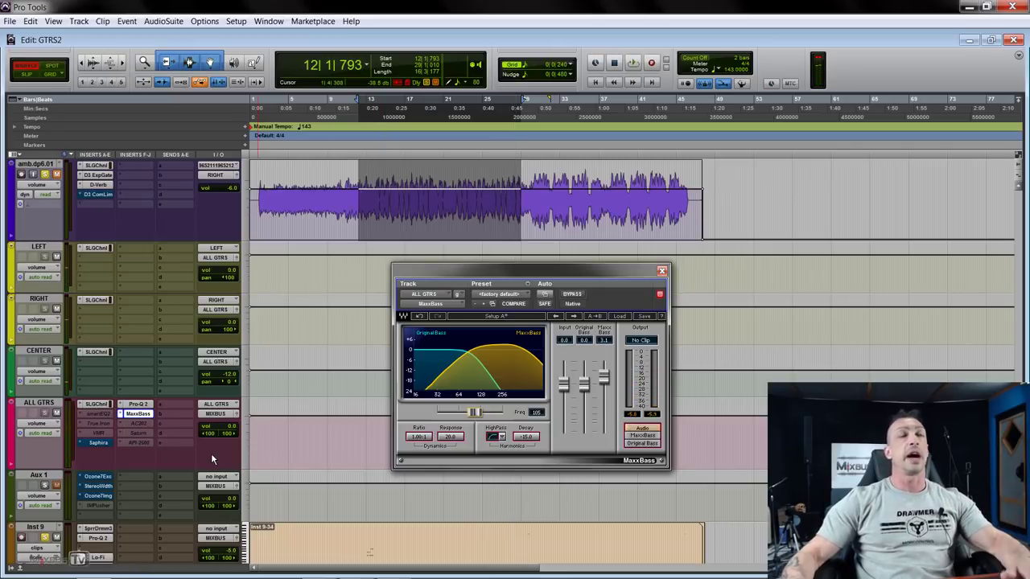
Play from 12|1|793 and lower the MaxxBass level to -1.5
{"action": "scroll", "coordinate": [125, 397], "scroll_direction": "up", "scroll_amount": 5}
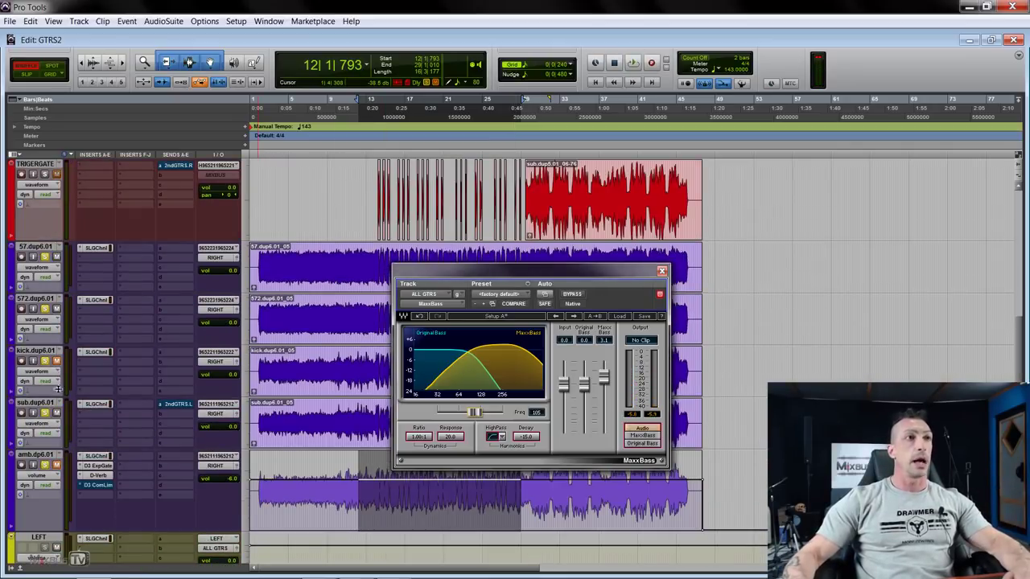
{"action": "scroll", "coordinate": [57, 372], "scroll_direction": "up", "scroll_amount": 5}
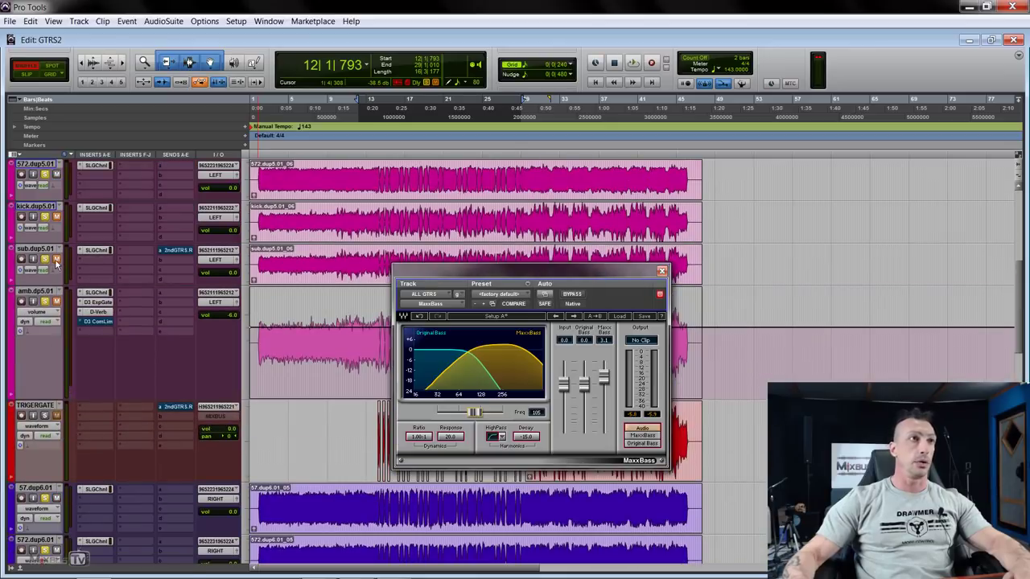
{"action": "scroll", "coordinate": [206, 354], "scroll_direction": "down", "scroll_amount": 10}
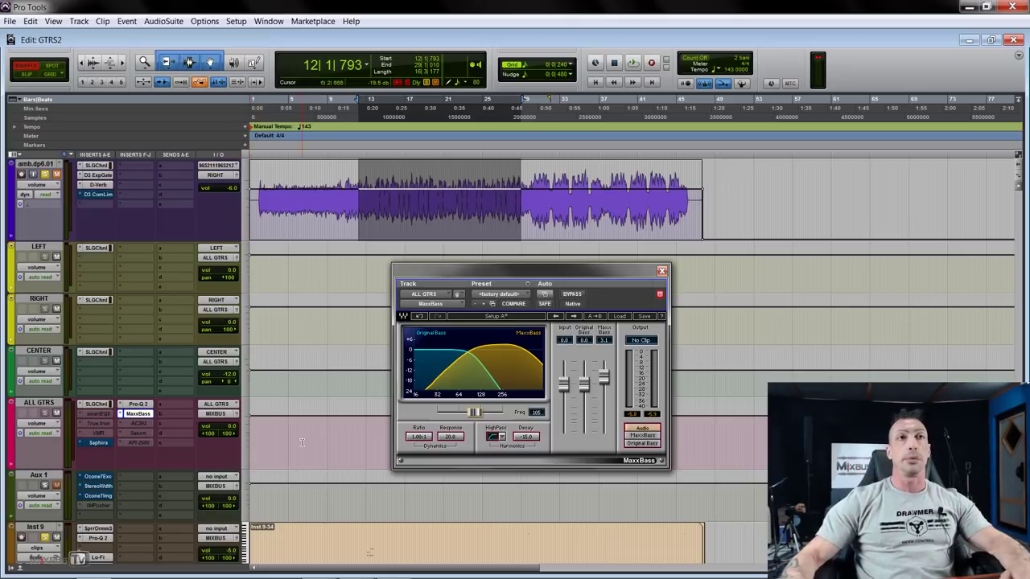
{"action": "key", "text": "space"}
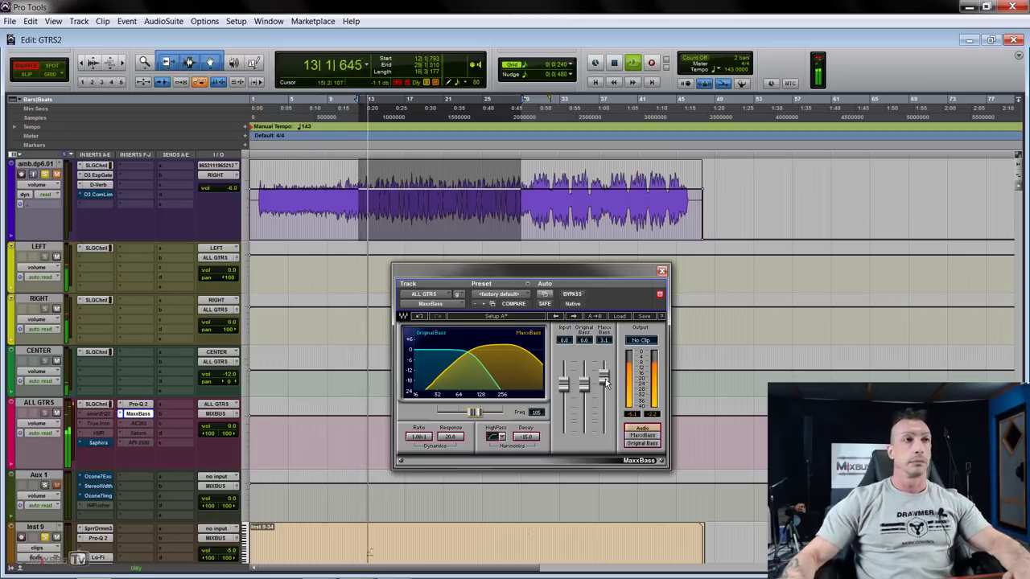
{"action": "mouse_move", "coordinate": [606, 380]}
{"action": "left_mouse_down"}
{"action": "mouse_move", "coordinate": [604, 428]}
{"action": "mouse_move", "coordinate": [604, 388]}
{"action": "left_mouse_up"}
{"action": "key", "text": "space"}
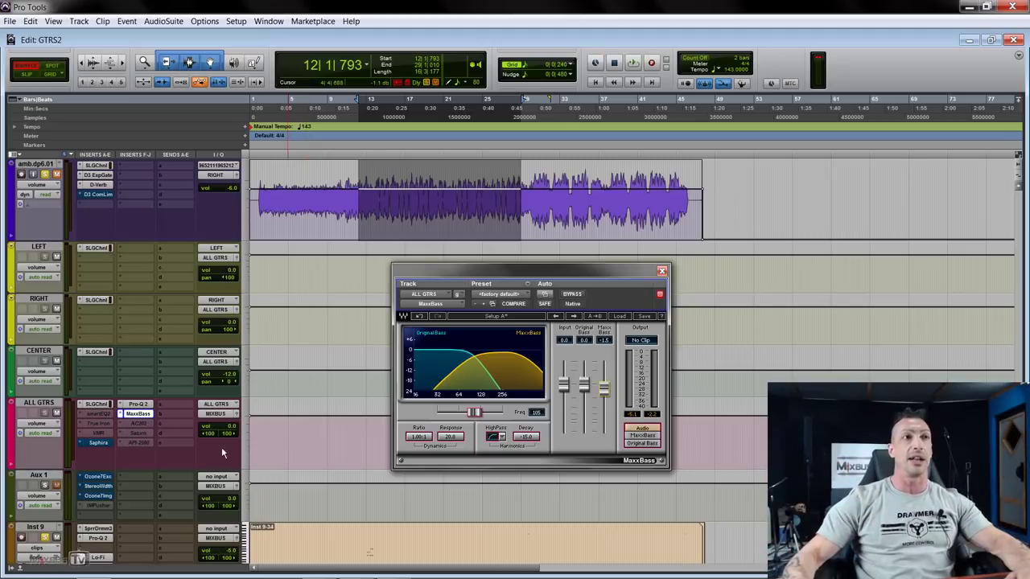
Make the MaxxBass insert on ALL GTRS inactive and close its plug-in window
{"action": "left_click", "coordinate": [660, 272]}
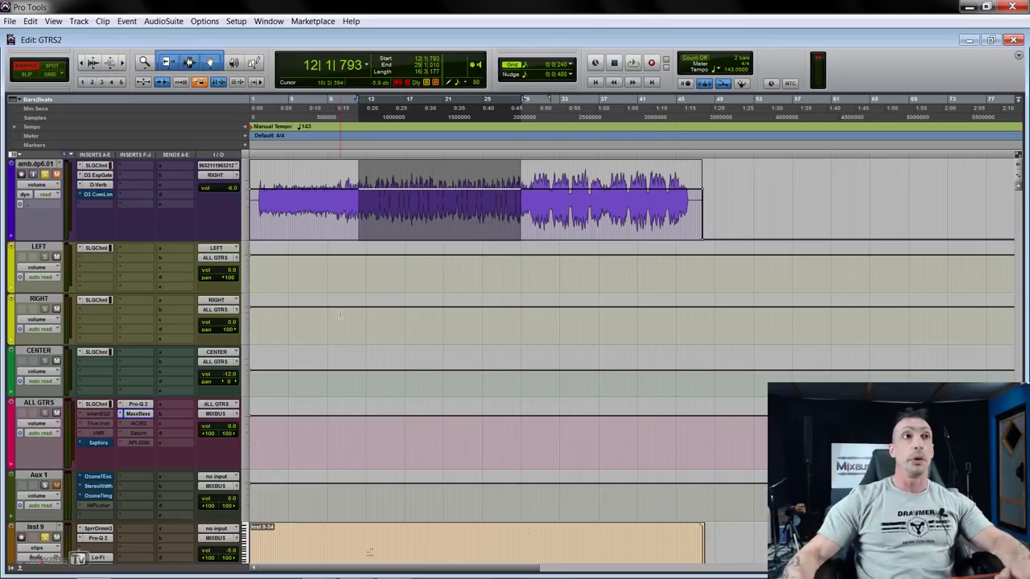
{"action": "key", "text": "ctrl+]"}
{"action": "left_click", "coordinate": [138, 413]}
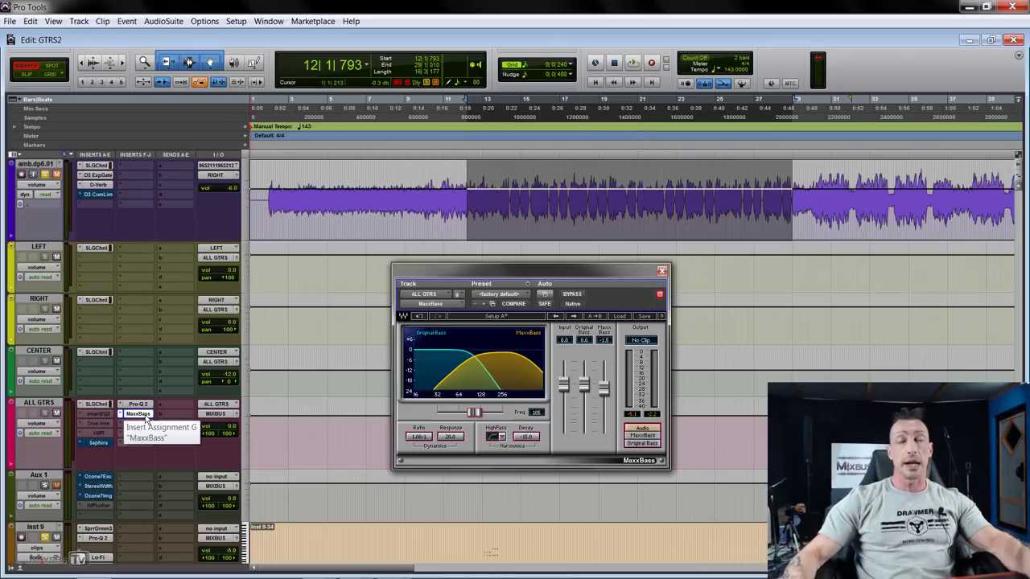
{"action": "right_click", "coordinate": [146, 419]}
{"action": "left_click", "coordinate": [173, 428]}
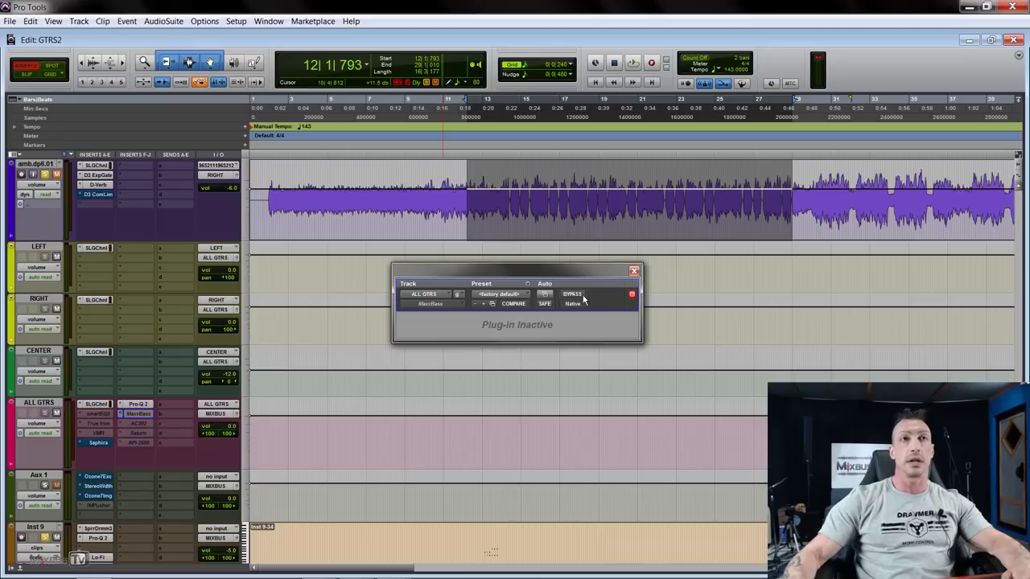
{"action": "left_click", "coordinate": [634, 272]}
Make Saphira inactive and the AC202 insert active on ALL GTRS, with the AC202 plug-in window open
{"action": "key", "text": "ctrl+]"}
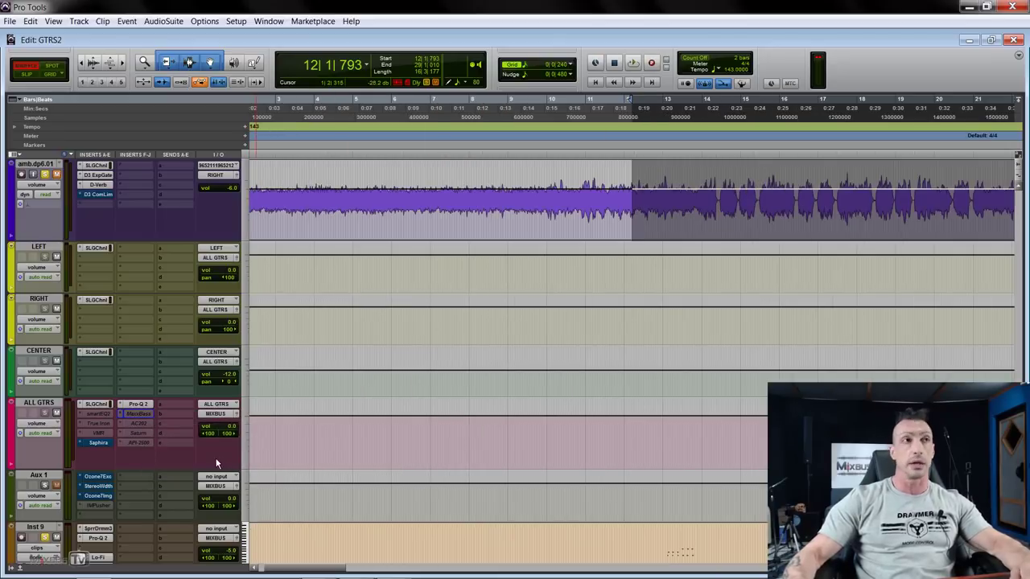
{"action": "left_click", "coordinate": [150, 420]}
{"action": "right_click", "coordinate": [152, 427]}
{"action": "left_click", "coordinate": [171, 425]}
{"action": "left_click", "coordinate": [176, 440]}
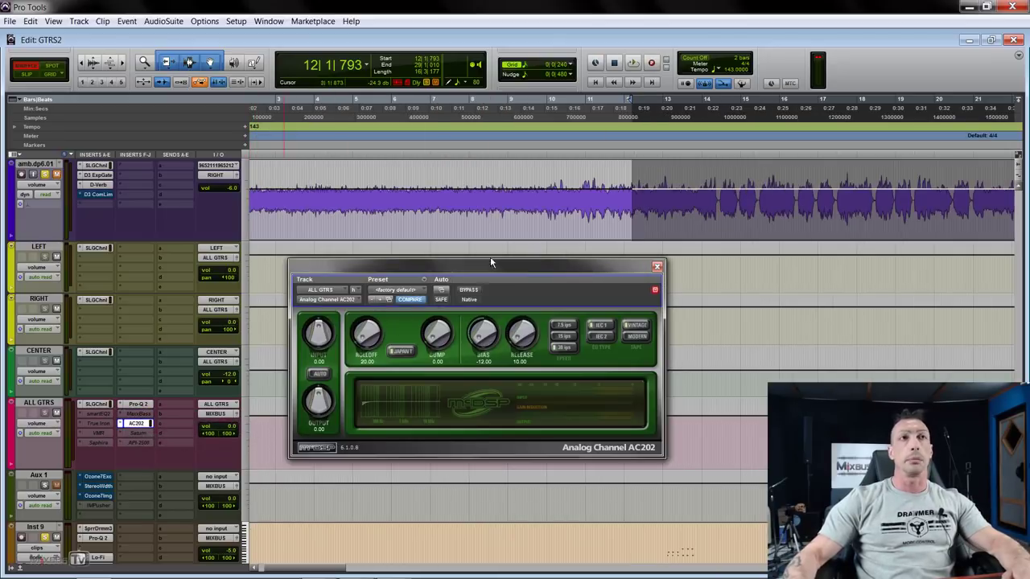
{"action": "left_click_drag", "start_coordinate": [490, 264], "coordinate": [481, 263]}
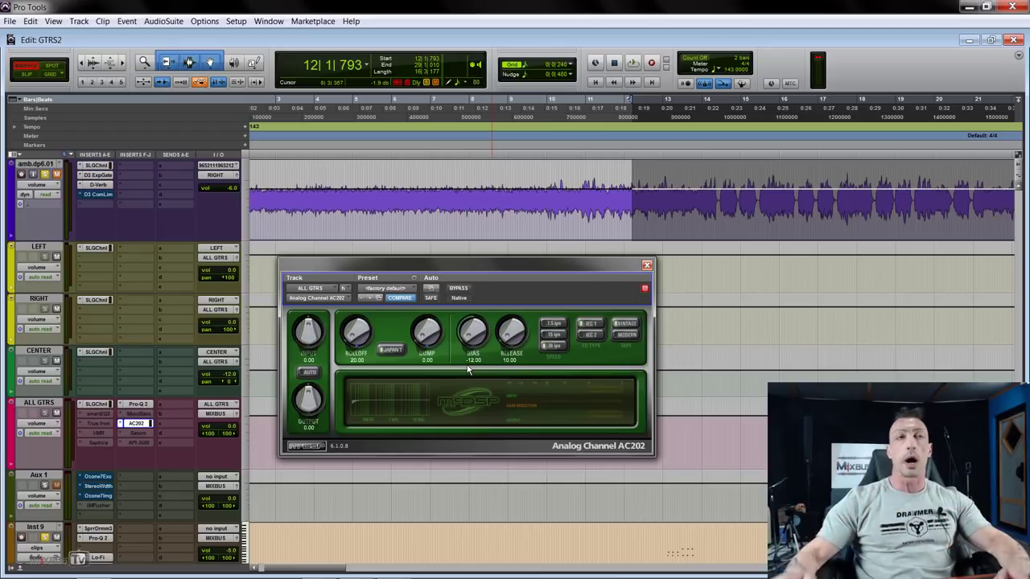
Set AC202's head type to Swiss and, during playback, set Rolloff to 100 and Bump to 64
{"action": "left_click", "coordinate": [392, 349]}
{"action": "left_click", "coordinate": [394, 359]}
{"action": "key", "text": "space"}
{"action": "left_click_drag", "start_coordinate": [424, 332], "coordinate": [351, 233]}
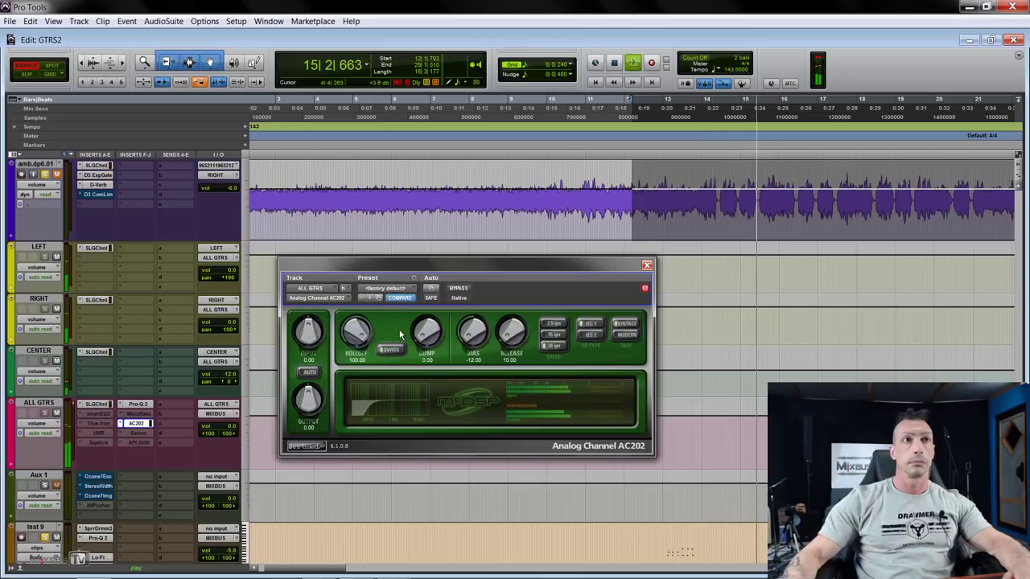
{"action": "left_click_drag", "start_coordinate": [424, 331], "coordinate": [422, 234]}
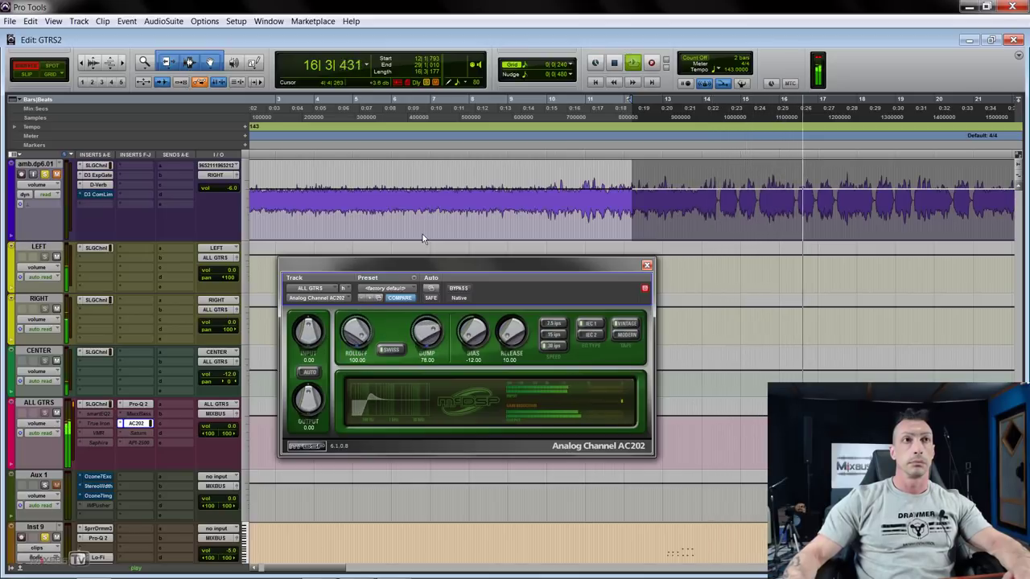
{"action": "left_click_drag", "start_coordinate": [427, 330], "coordinate": [426, 345]}
Switch AC202's head type to Japan-O and raise Bump to 100, keeping Rolloff at 100
{"action": "left_click", "coordinate": [390, 351]}
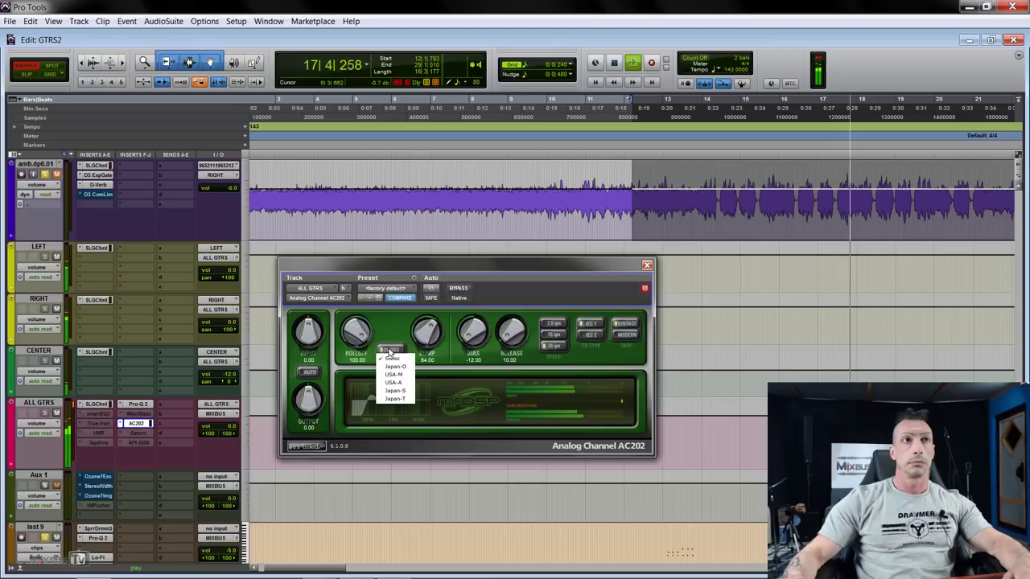
{"action": "left_click", "coordinate": [395, 366]}
{"action": "left_click_drag", "start_coordinate": [426, 338], "coordinate": [425, 304]}
{"action": "mouse_move", "coordinate": [356, 332]}
{"action": "left_mouse_down"}
{"action": "mouse_move", "coordinate": [356, 380]}
{"action": "mouse_move", "coordinate": [359, 338]}
{"action": "left_mouse_up"}
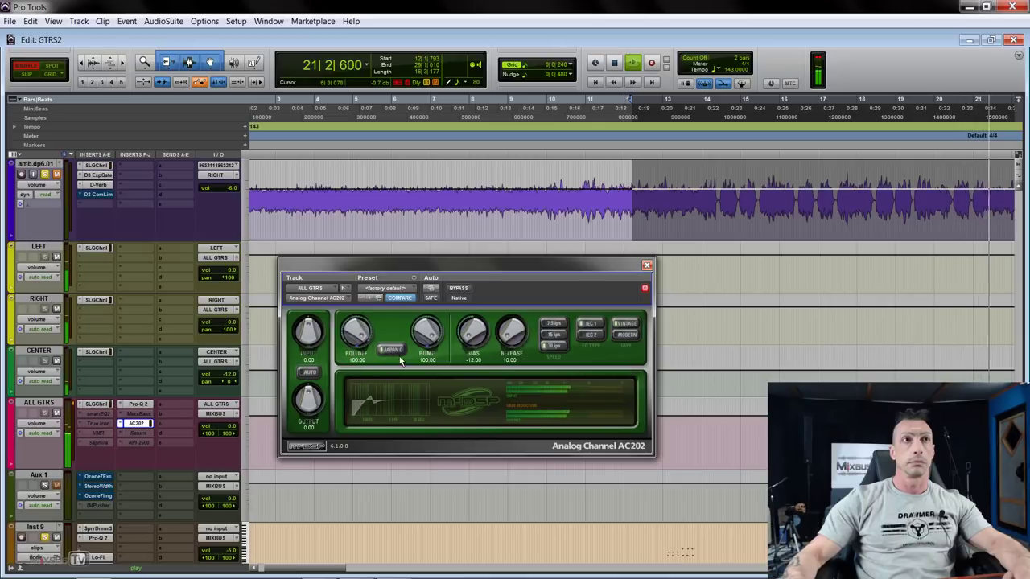
Switch AC202's head type to USA-M and sweep Bump and Rolloff, ending with Bump at 100 and Rolloff at 61.88
{"action": "left_click", "coordinate": [394, 351]}
{"action": "left_click", "coordinate": [392, 383]}
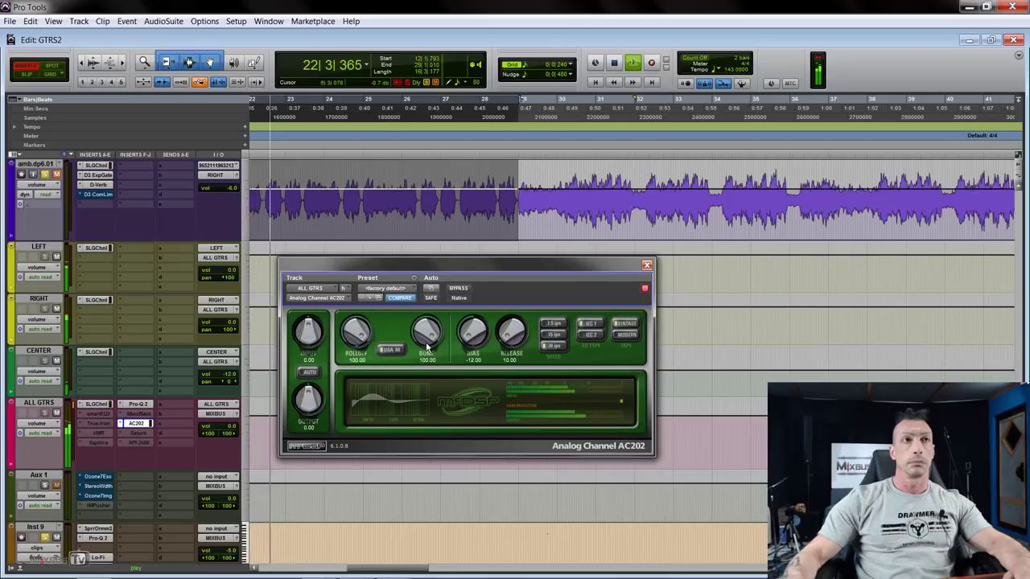
{"action": "left_click_drag", "start_coordinate": [427, 346], "coordinate": [427, 382]}
{"action": "left_click_drag", "start_coordinate": [353, 352], "coordinate": [354, 485]}
{"action": "left_click_drag", "start_coordinate": [422, 346], "coordinate": [423, 318]}
{"action": "left_click_drag", "start_coordinate": [357, 333], "coordinate": [358, 281]}
Switch AC202's head type to USA-A, compare against bypass during playback, and sweep Rolloff, ending at 100
{"action": "left_click", "coordinate": [390, 351]}
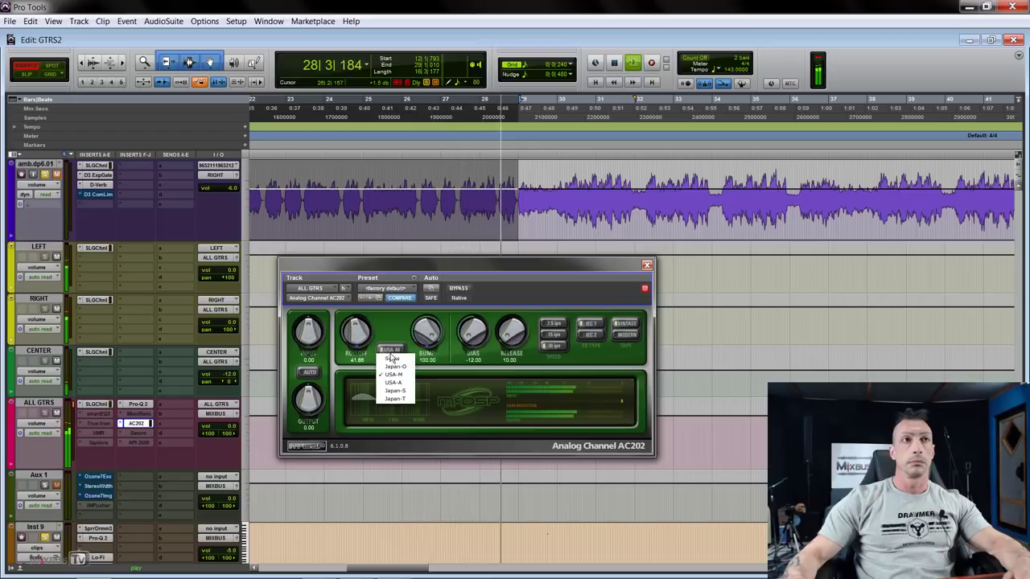
{"action": "left_click", "coordinate": [393, 382]}
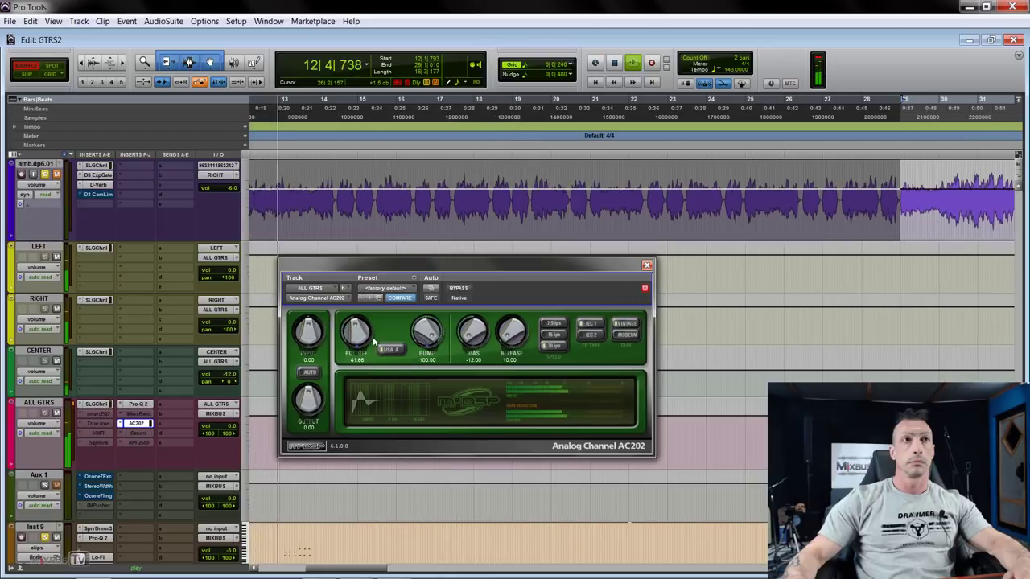
{"action": "left_click_drag", "start_coordinate": [356, 329], "coordinate": [351, 240]}
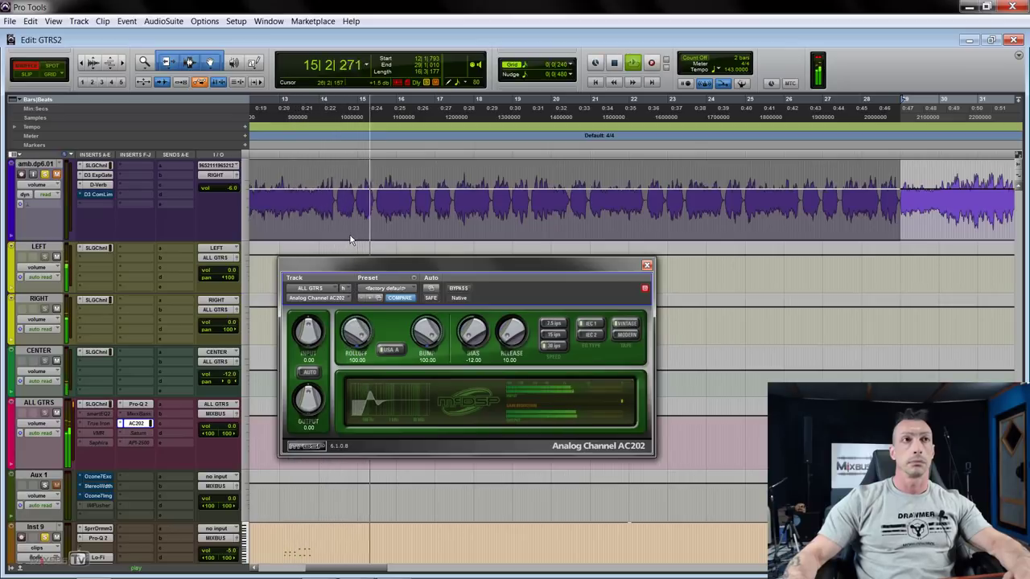
{"action": "left_click", "coordinate": [457, 288]}
{"action": "left_click", "coordinate": [456, 288]}
{"action": "left_click_drag", "start_coordinate": [356, 330], "coordinate": [352, 372]}
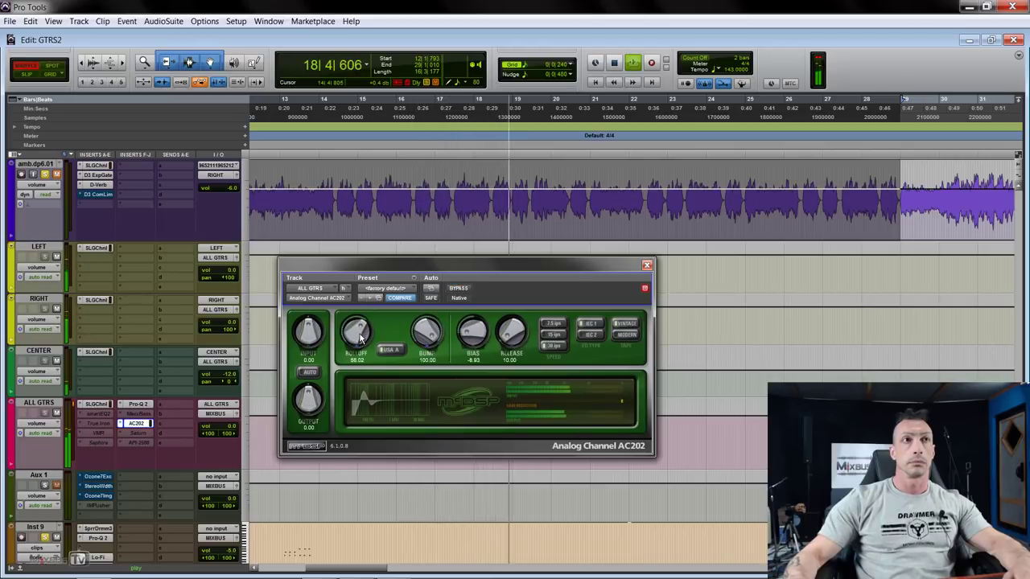
{"action": "left_click", "coordinate": [360, 338], "text": "alt"}
Audition AC202's Japan-T and Japan-S head types during playback, lowering Rolloff to 39.07 on Japan-S
{"action": "left_click", "coordinate": [389, 350]}
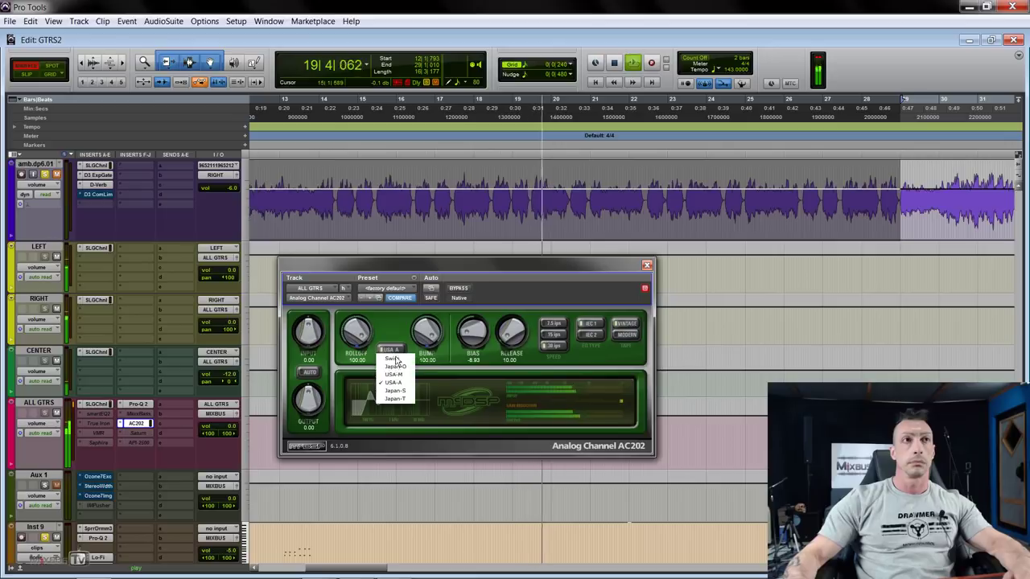
{"action": "left_click", "coordinate": [407, 399]}
{"action": "left_click", "coordinate": [391, 350]}
{"action": "left_click", "coordinate": [401, 391]}
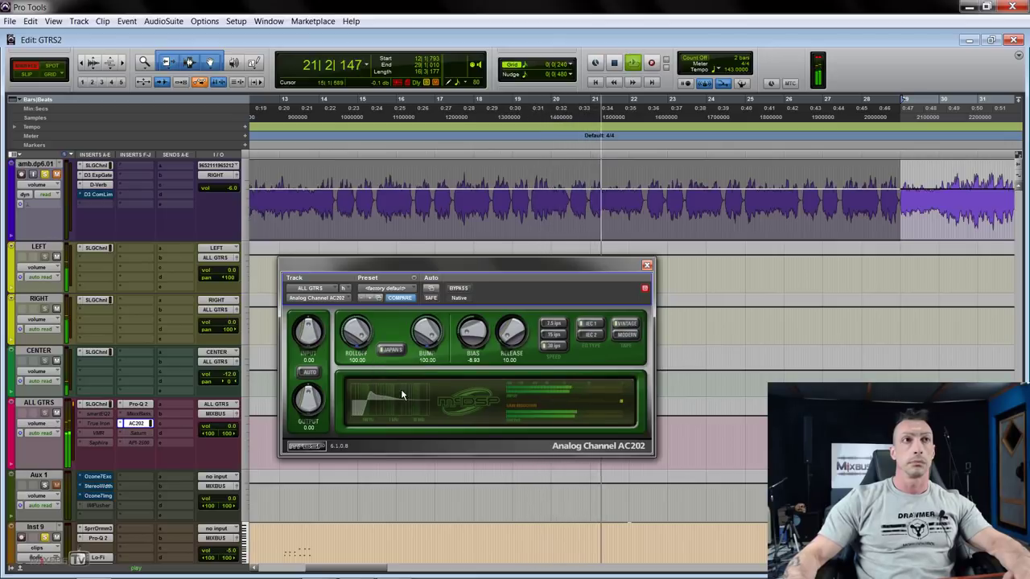
{"action": "left_click_drag", "start_coordinate": [359, 334], "coordinate": [391, 356]}
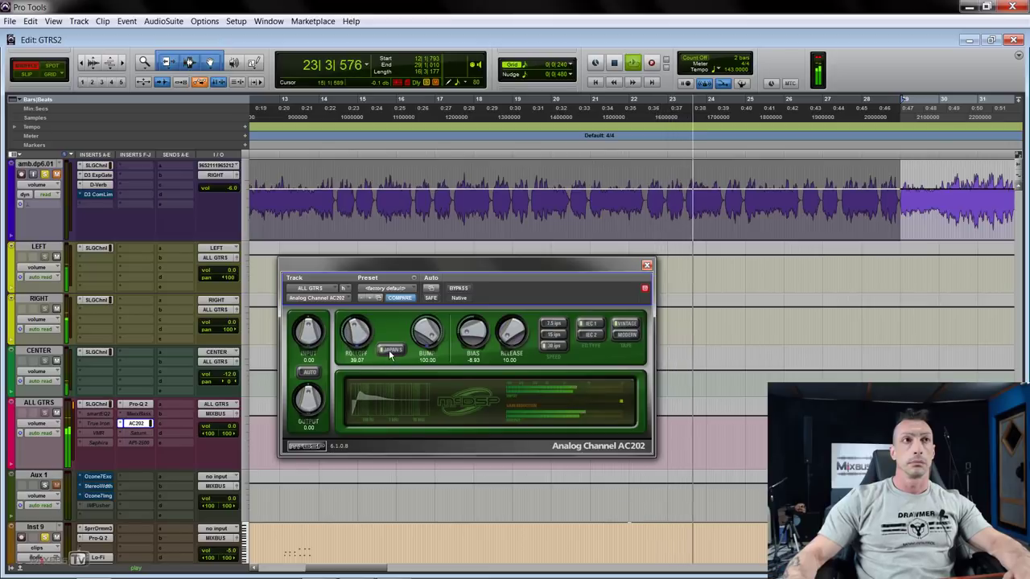
Switch AC202's head type to Japan-T, set Rolloff to 77.80 and Bump to 68.80, and stop playback
{"action": "left_click", "coordinate": [391, 351]}
{"action": "left_click", "coordinate": [398, 400]}
{"action": "left_click_drag", "start_coordinate": [348, 312], "coordinate": [350, 290]}
{"action": "left_click_drag", "start_coordinate": [420, 338], "coordinate": [421, 356]}
{"action": "left_click_drag", "start_coordinate": [356, 332], "coordinate": [371, 346]}
{"action": "key", "text": "space"}
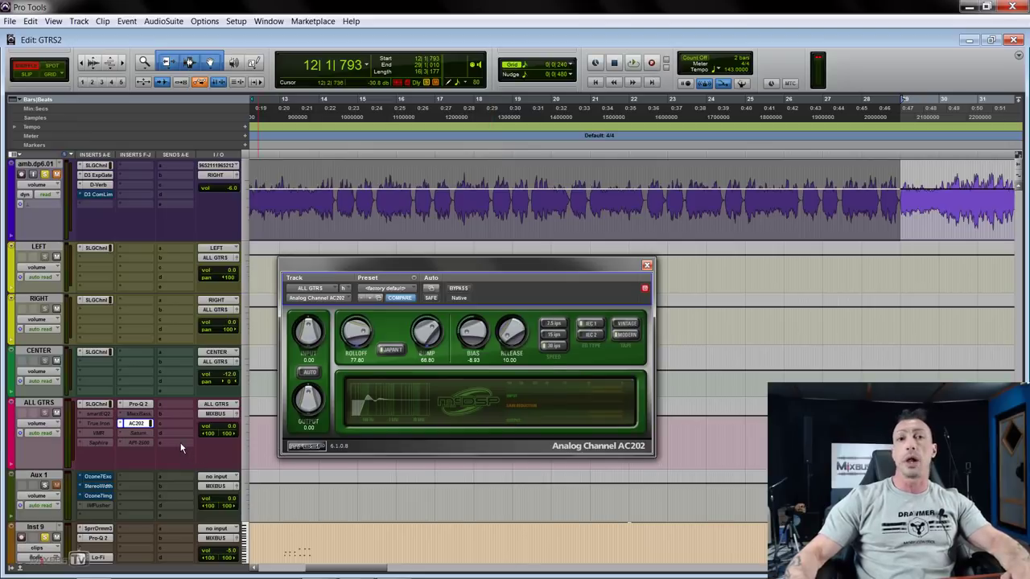
Make AC202 inactive and API-2500 active on ALL GTRS, with the API-2500 window open and bypassed
{"action": "left_click", "coordinate": [140, 432]}
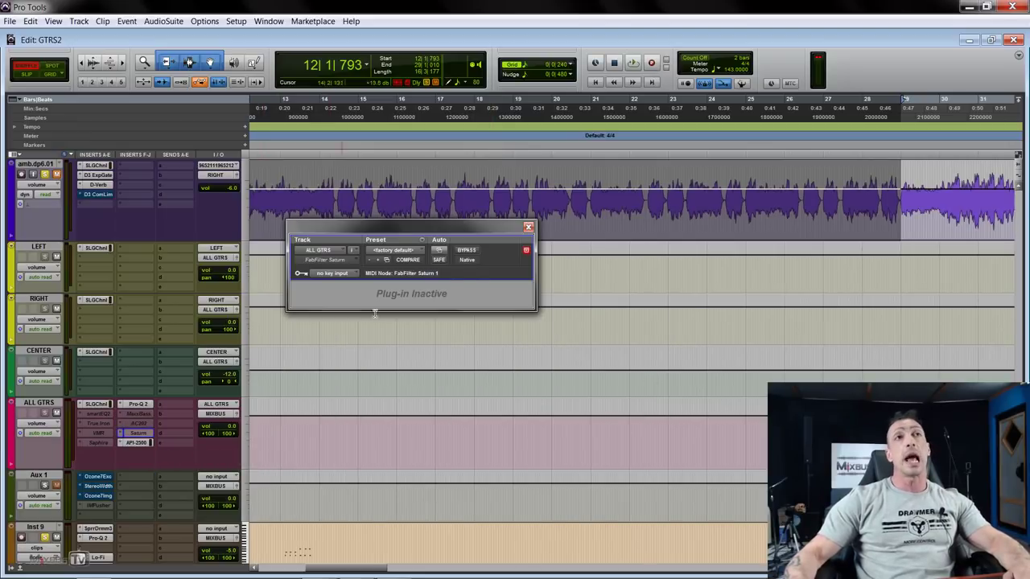
{"action": "left_click", "coordinate": [138, 443]}
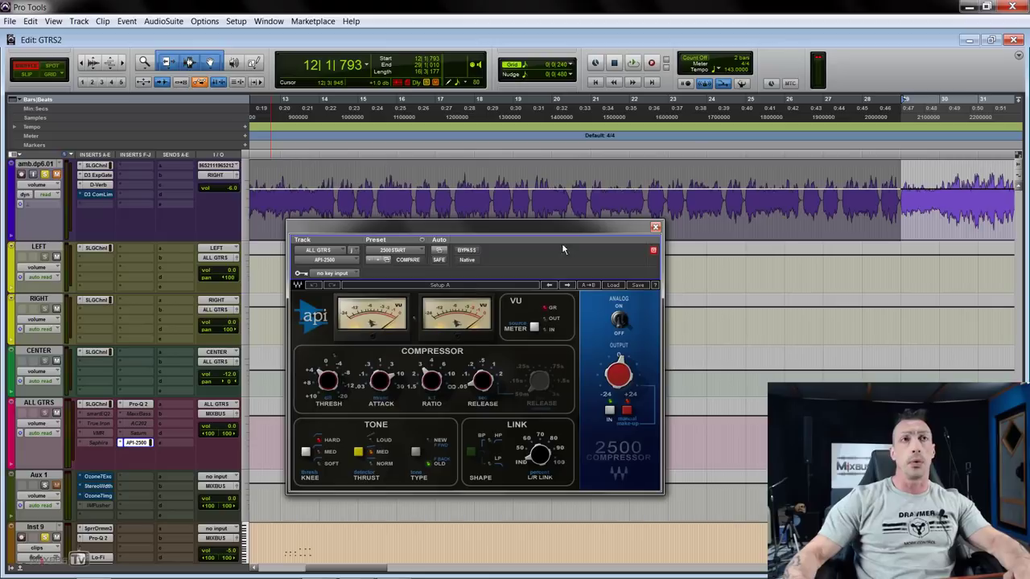
{"action": "left_click_drag", "start_coordinate": [575, 222], "coordinate": [574, 214]}
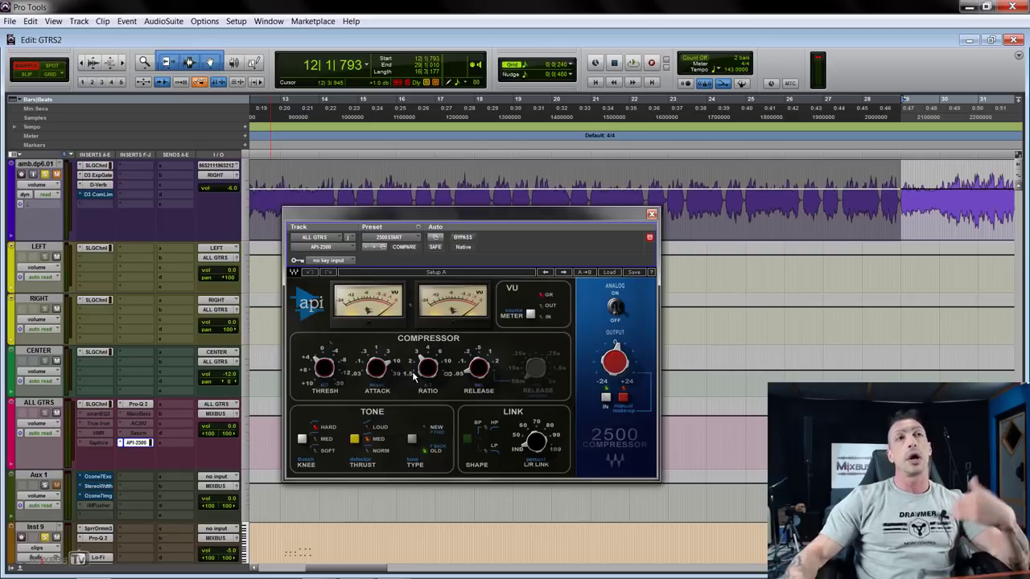
{"action": "mouse_move", "coordinate": [429, 369]}
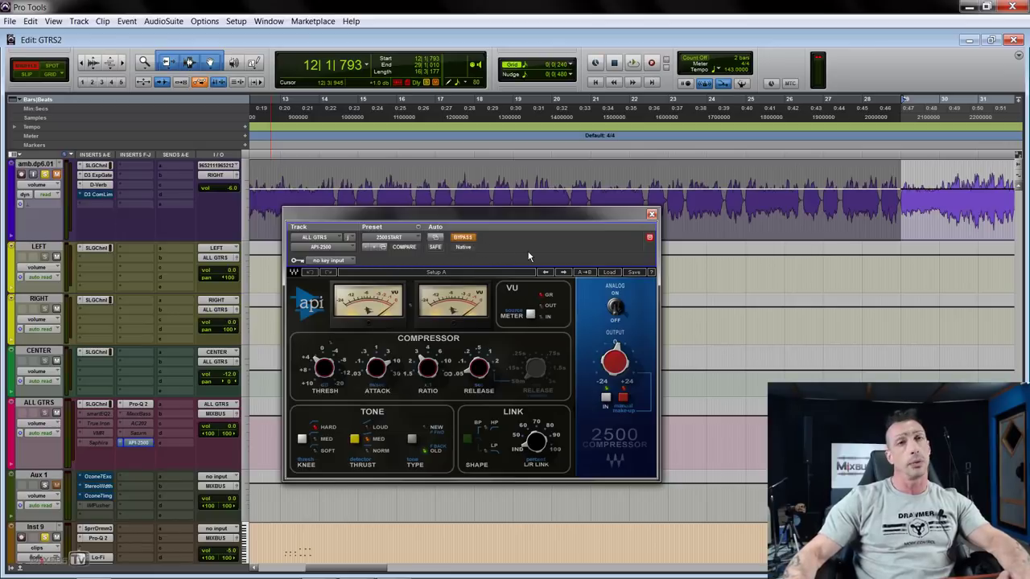
Play the guitars and compare the ALL GTRS bus with API-2500 bypassed and engaged, leaving the compressor engaged
{"action": "key", "text": "space"}
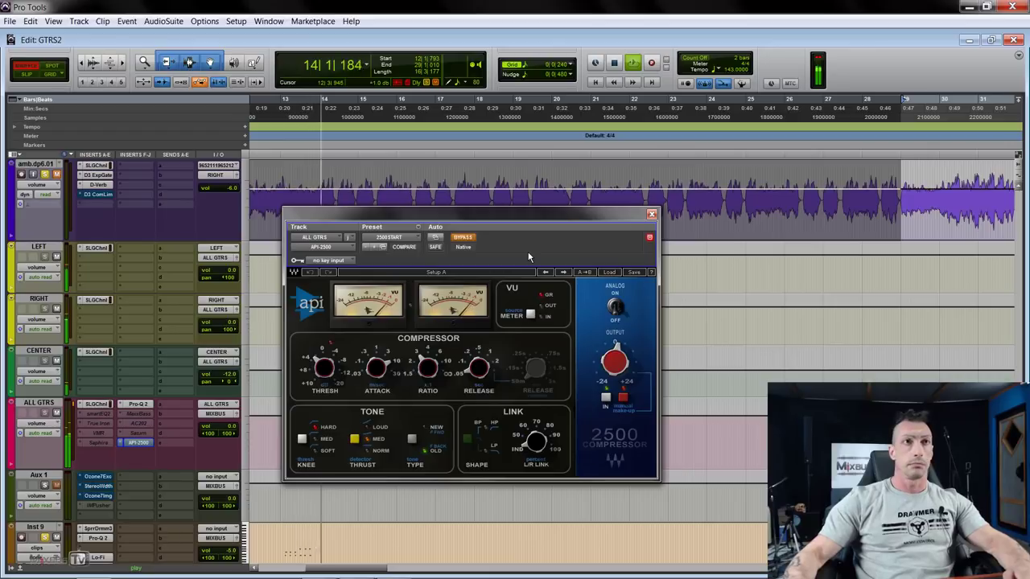
{"action": "left_click", "coordinate": [466, 239]}
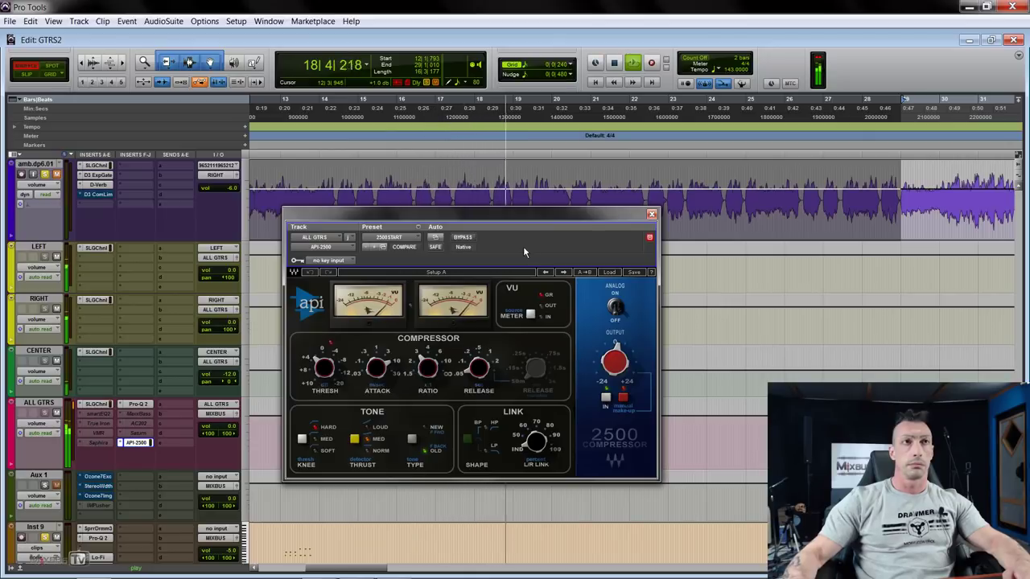
{"action": "left_click", "coordinate": [465, 239]}
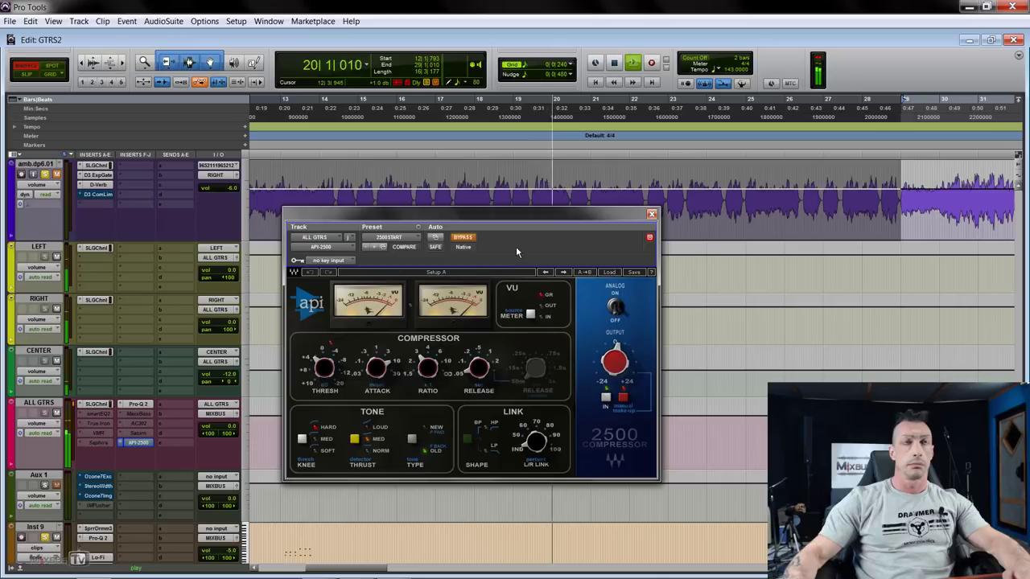
{"action": "left_click", "coordinate": [460, 239]}
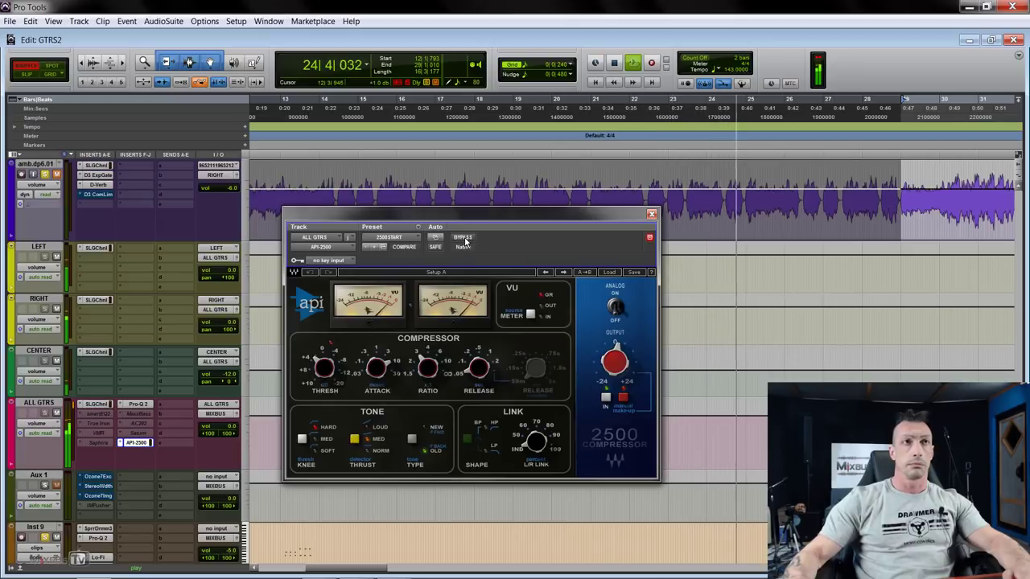
{"action": "key", "text": "space"}
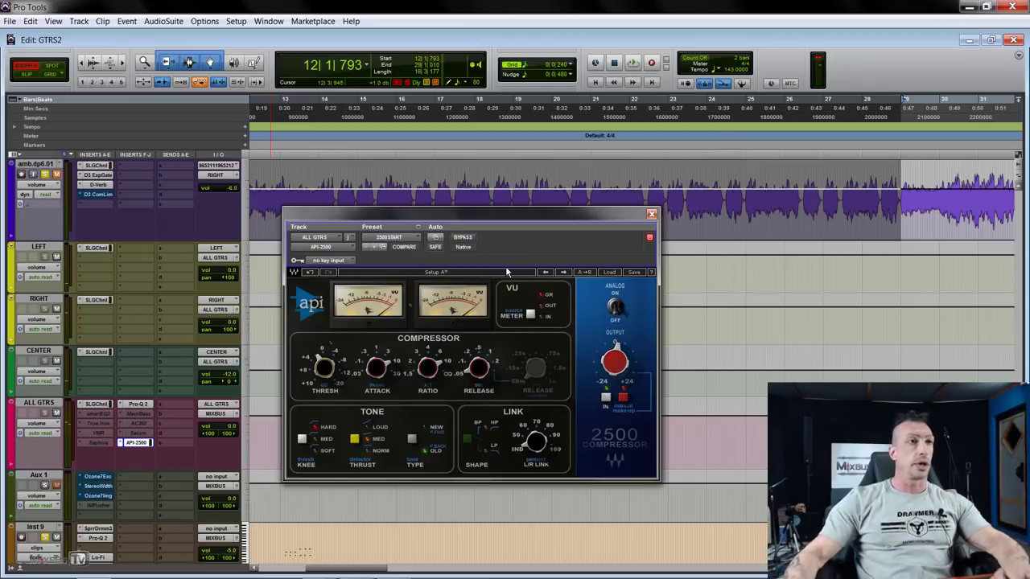
Replace the API-2500 insert on ALL GTRS with Aux 1's A1StereoControl and open it with bypass off
{"action": "right_click", "coordinate": [145, 447]}
{"action": "left_click", "coordinate": [176, 460]}
{"action": "left_click_drag", "start_coordinate": [98, 486], "coordinate": [138, 445]}
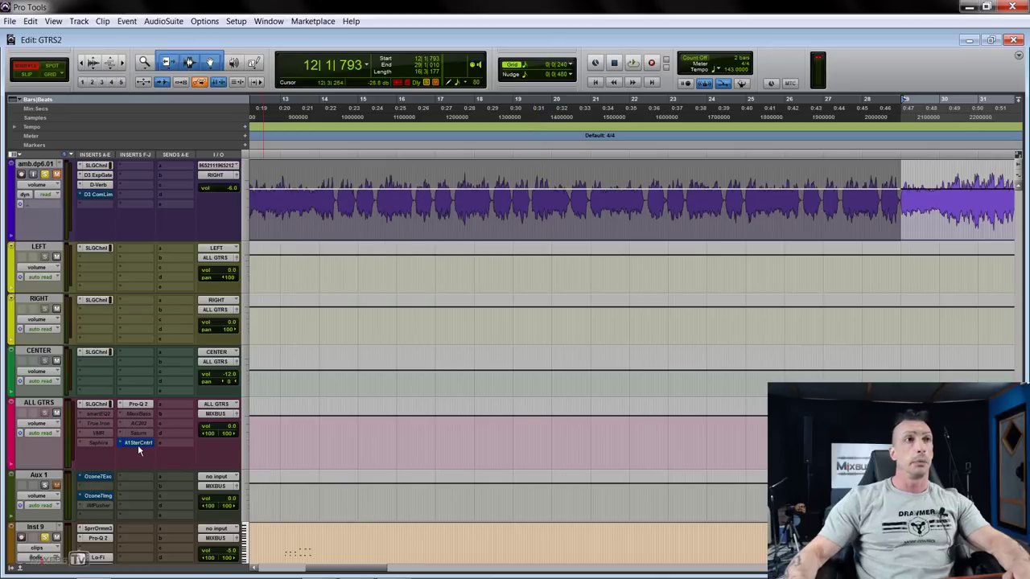
{"action": "left_click", "coordinate": [138, 442]}
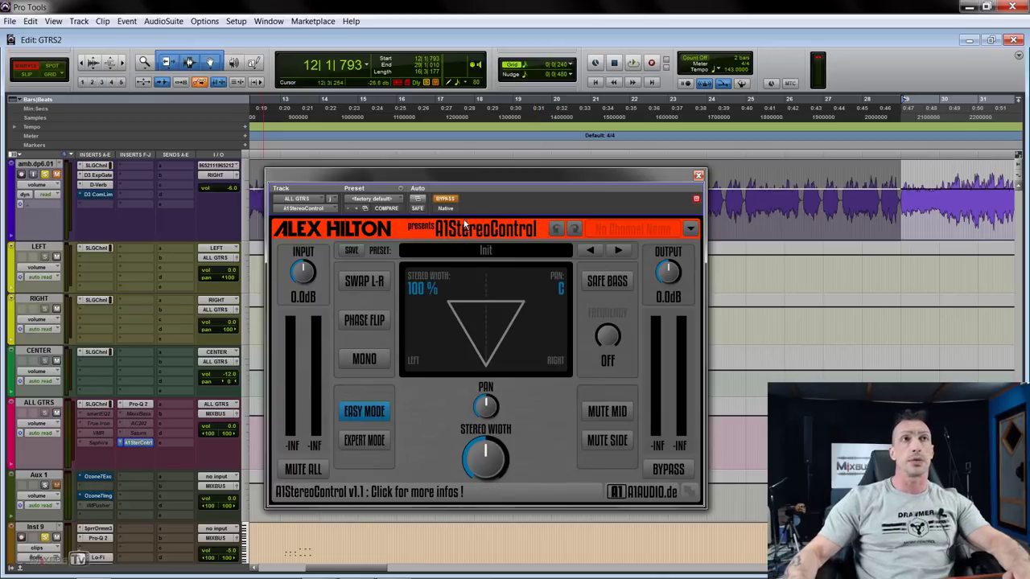
{"action": "left_click_drag", "start_coordinate": [503, 181], "coordinate": [498, 167]}
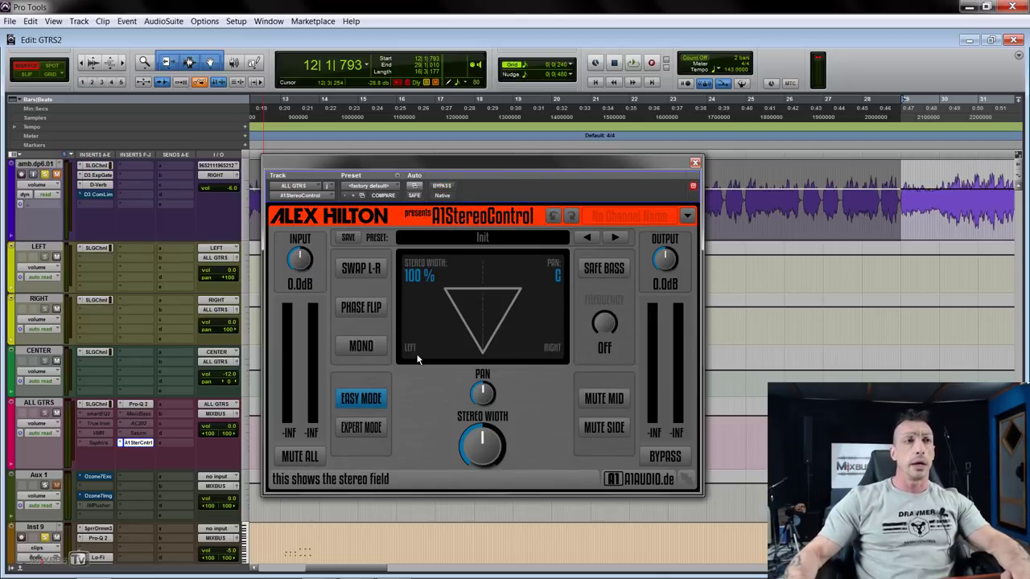
Put A1StereoControl in Expert Mode and raise Stereo Width to 121 %
{"action": "left_click", "coordinate": [375, 428]}
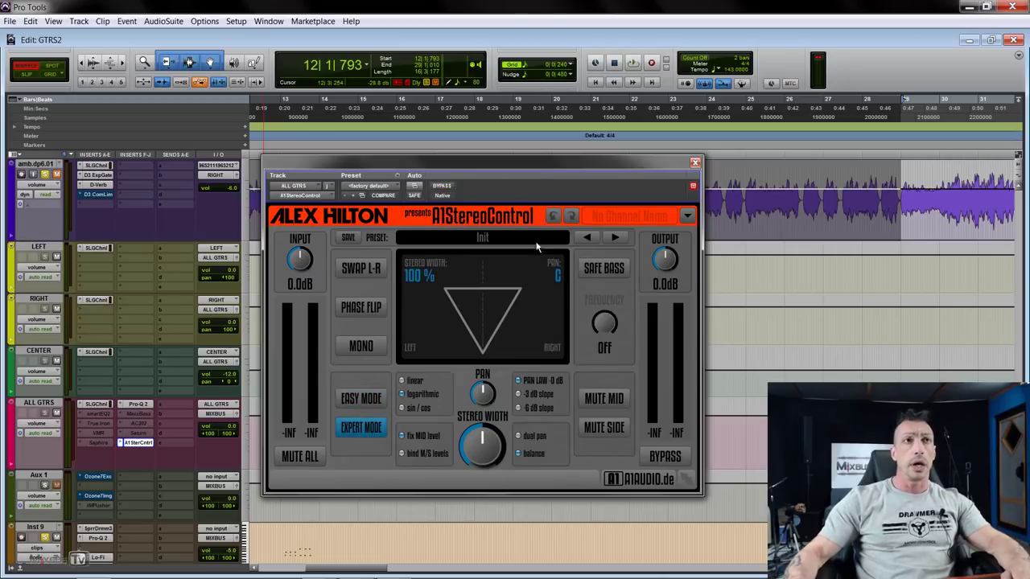
{"action": "left_click_drag", "start_coordinate": [540, 177], "coordinate": [545, 164]}
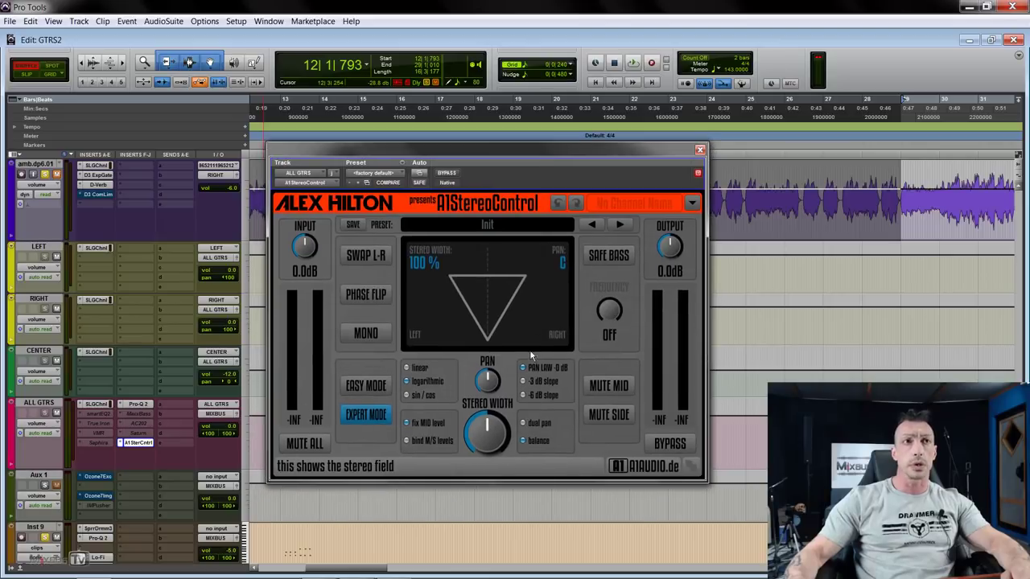
{"action": "left_click_drag", "start_coordinate": [488, 428], "coordinate": [488, 407]}
Play the guitars and compare the widened sound with A1StereoControl bypassed and engaged
{"action": "key", "text": "space"}
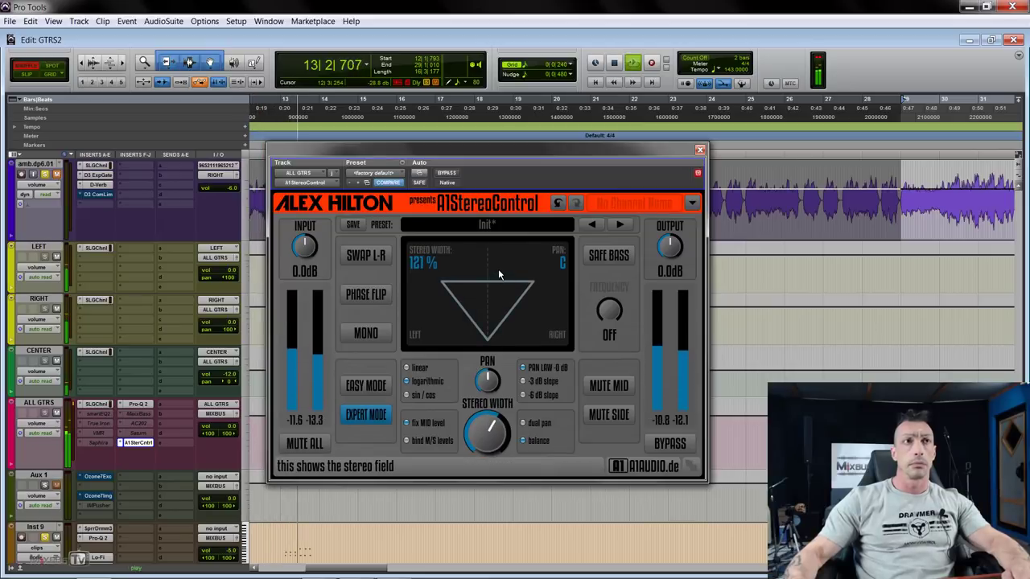
{"action": "left_click", "coordinate": [446, 174]}
{"action": "left_click", "coordinate": [446, 174]}
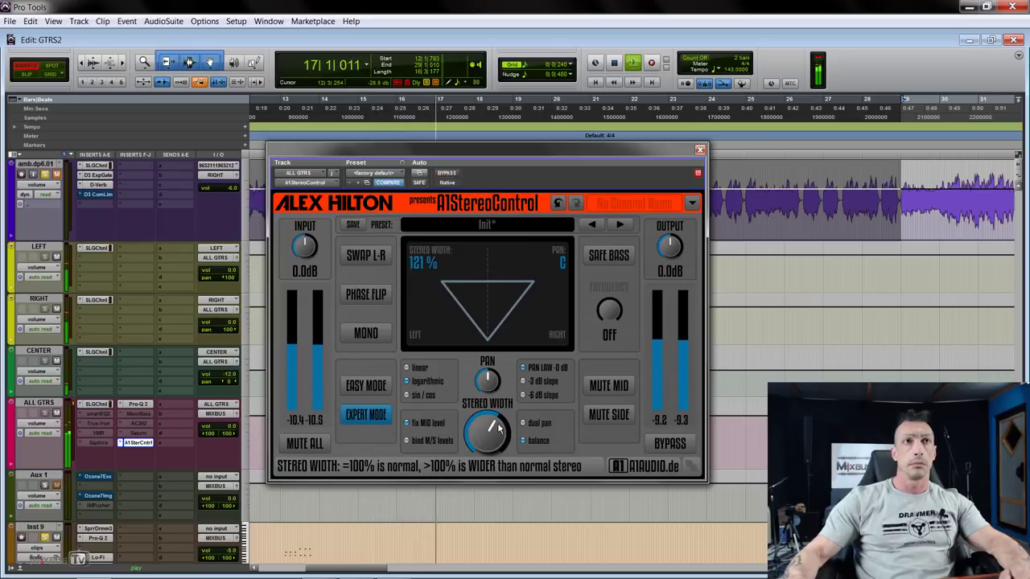
{"action": "key", "text": "space"}
Enable Safe Bass in A1StereoControl and set its frequency to 80 Hz
{"action": "left_click", "coordinate": [609, 256]}
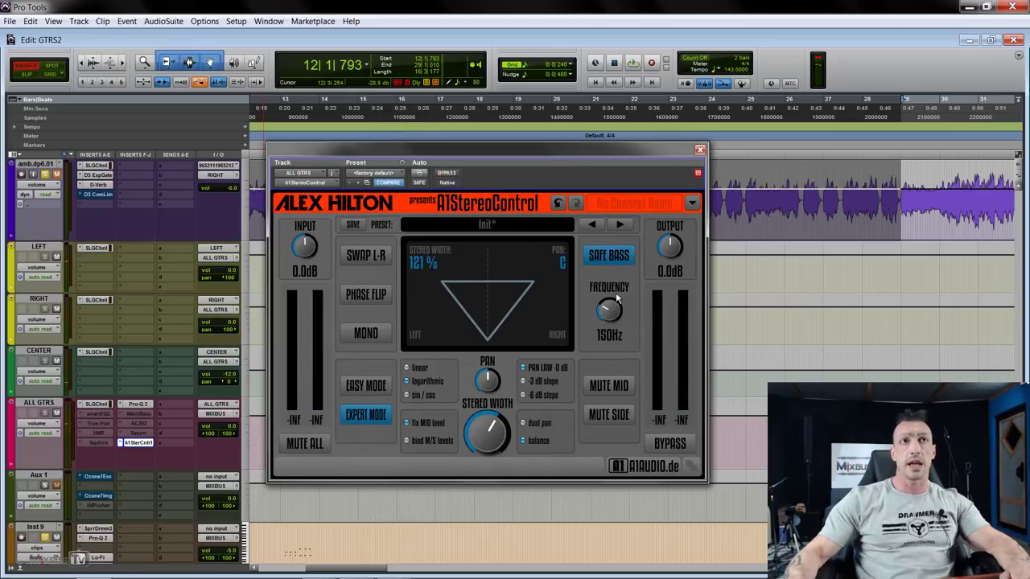
{"action": "left_click_drag", "start_coordinate": [614, 316], "coordinate": [614, 346]}
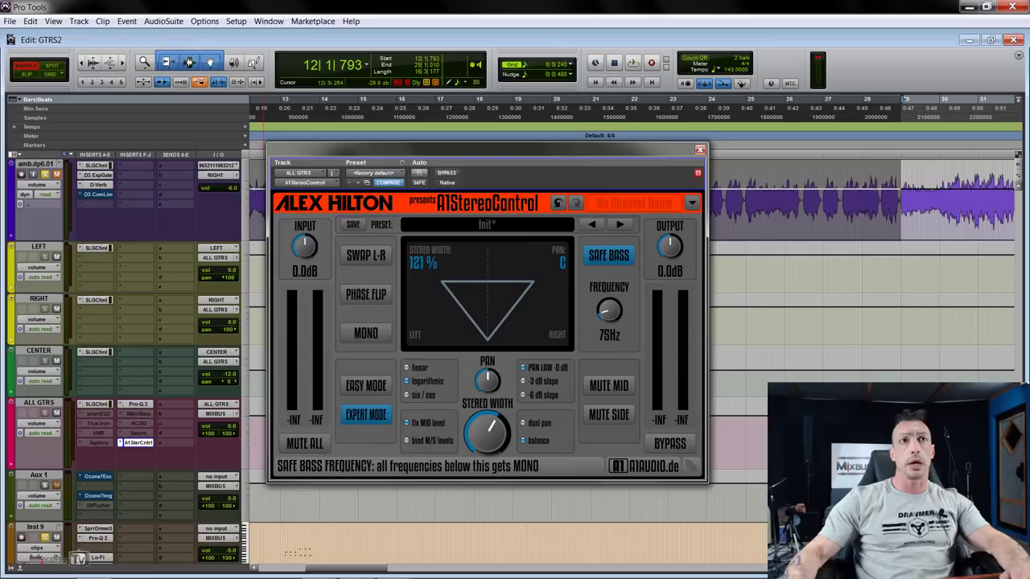
{"action": "left_click_drag", "start_coordinate": [609, 311], "coordinate": [609, 308]}
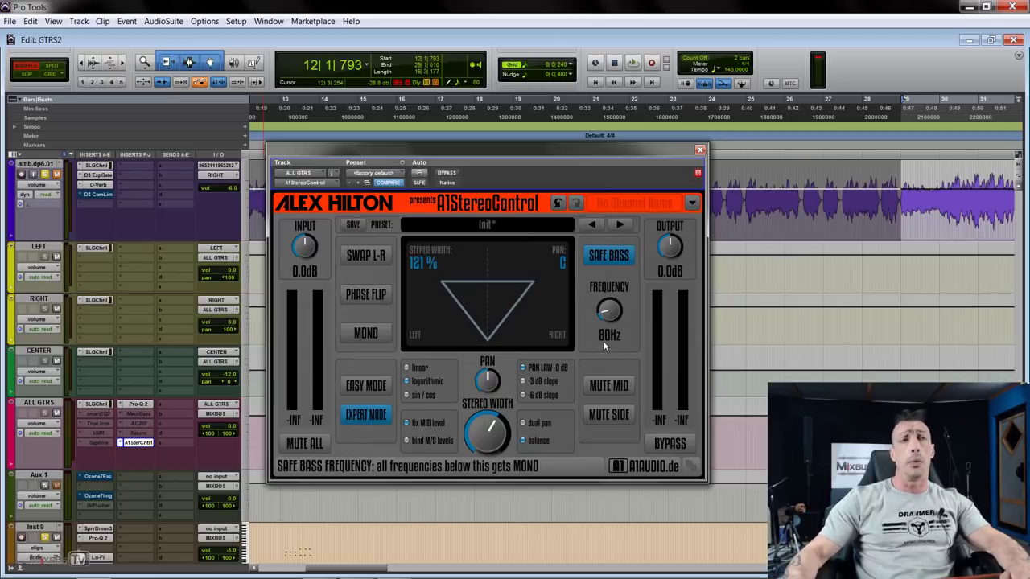
Set A1StereoControl's Stereo Width to 145 % and compare it against bypass during playback using Pro-Q 2's analyzer, closing both plug-ins at the end
{"action": "left_click", "coordinate": [143, 406]}
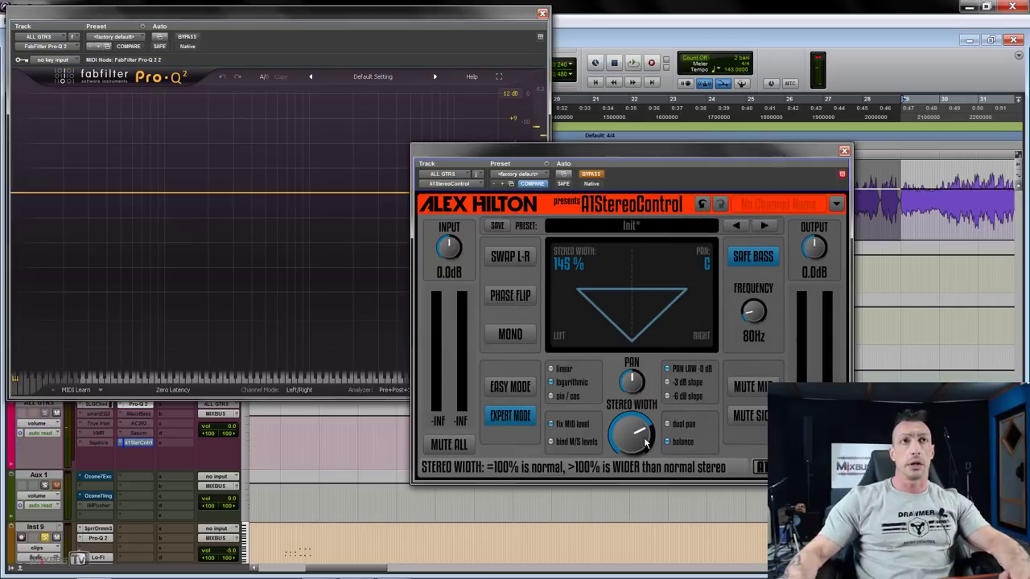
{"action": "key", "text": "space"}
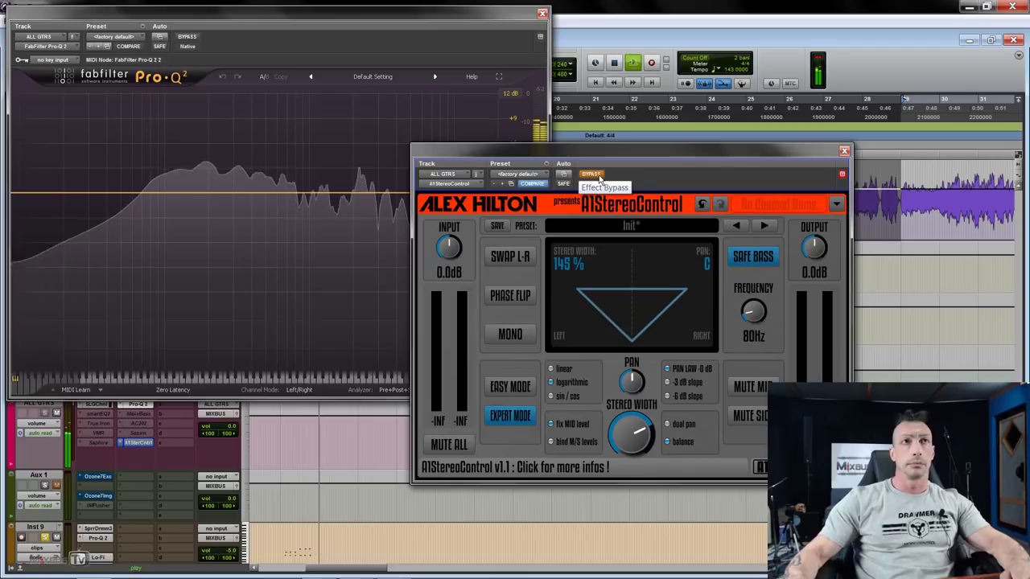
{"action": "left_click", "coordinate": [592, 175]}
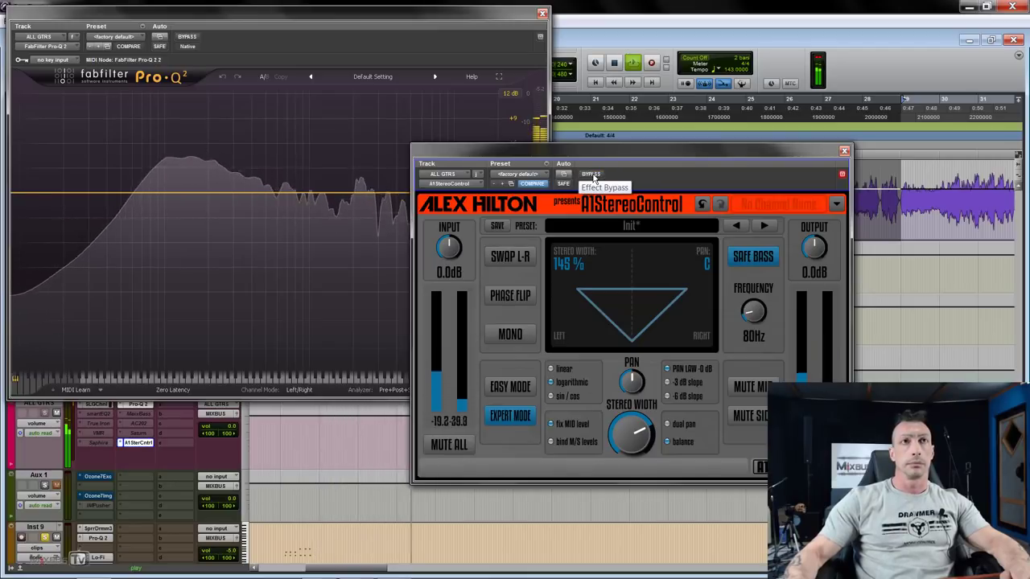
{"action": "left_click", "coordinate": [592, 175]}
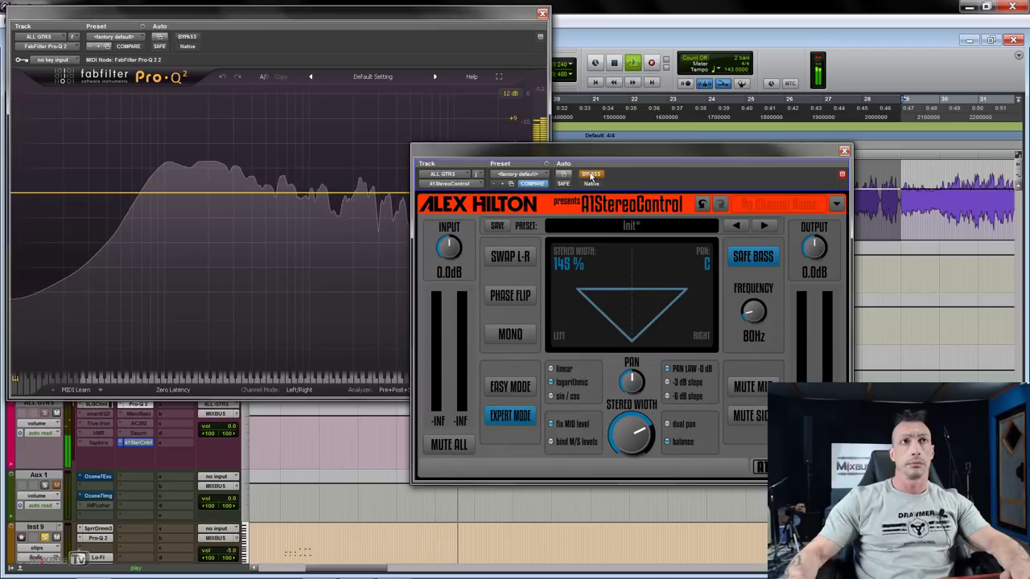
{"action": "left_click", "coordinate": [844, 151]}
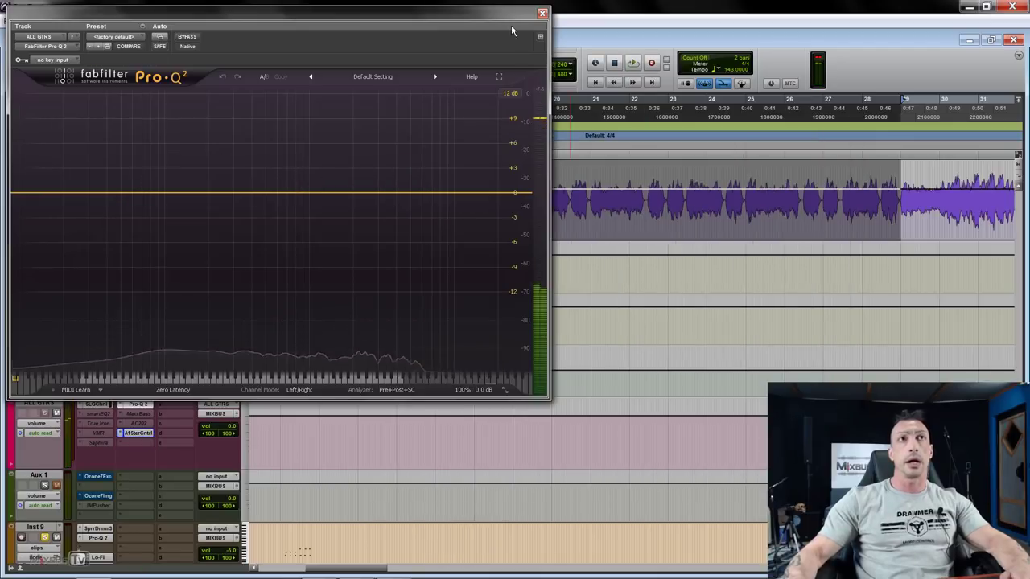
{"action": "left_click", "coordinate": [542, 12]}
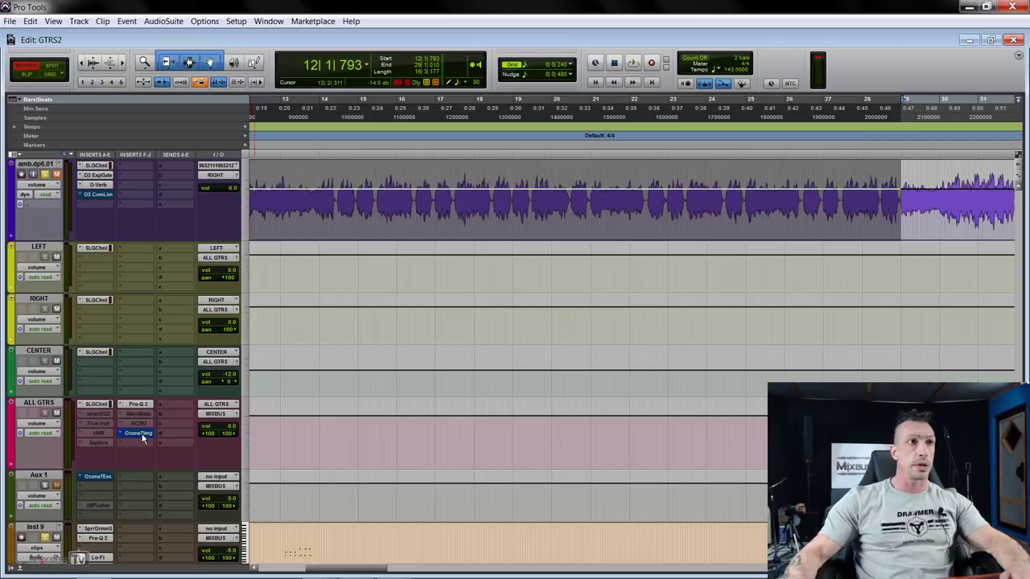
Open Ozone 7 Imager on ALL GTRS with bypass off and, during playback, set Band 3 width to 41.8 and Band 4 width to 100
{"action": "left_click", "coordinate": [142, 435]}
{"action": "left_click_drag", "start_coordinate": [659, 151], "coordinate": [523, 185]}
{"action": "left_click", "coordinate": [443, 211]}
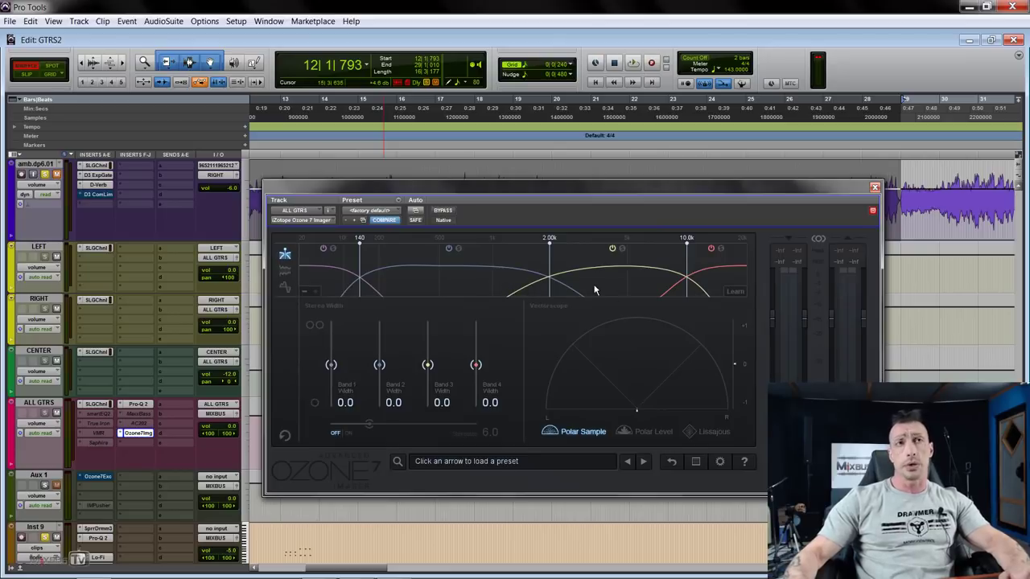
{"action": "key", "text": "space"}
{"action": "left_click_drag", "start_coordinate": [427, 365], "coordinate": [476, 324]}
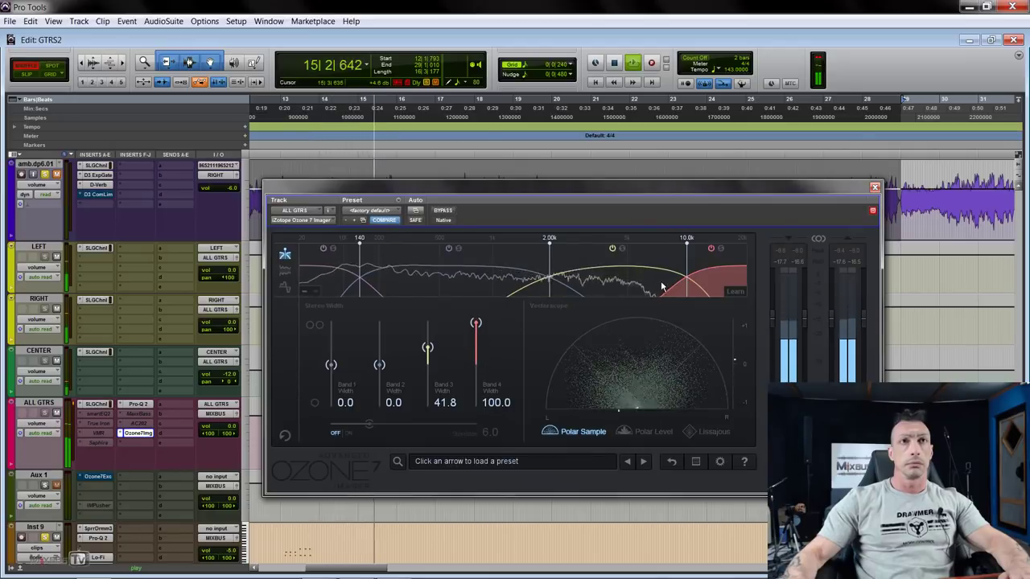
During playback, set the Imager's upper crossover to 6.39k, Band 4 width to 83.5 and Band 3 width to 49.4, comparing against bypass
{"action": "left_click_drag", "start_coordinate": [686, 277], "coordinate": [647, 296]}
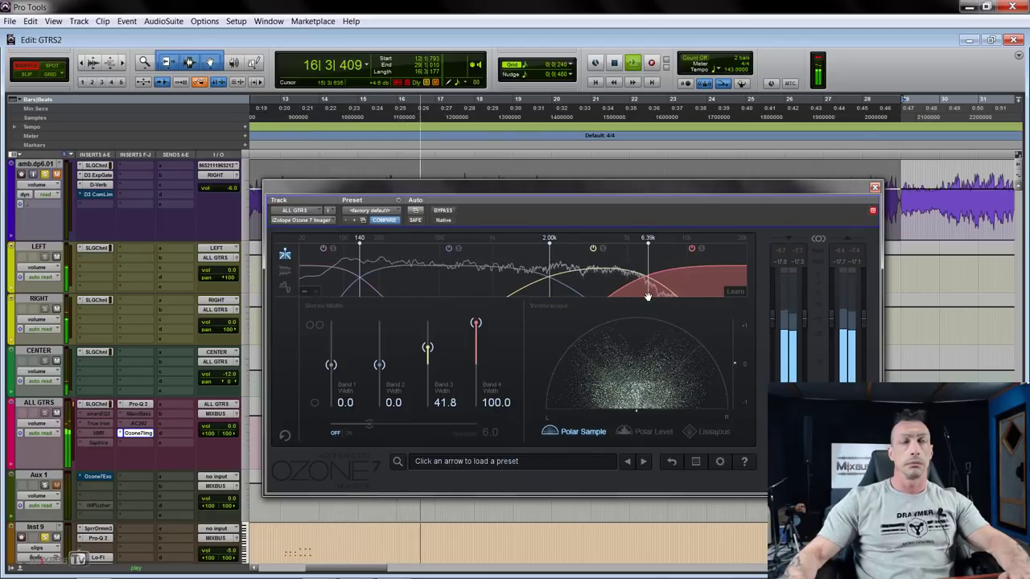
{"action": "left_click_drag", "start_coordinate": [476, 324], "coordinate": [475, 330]}
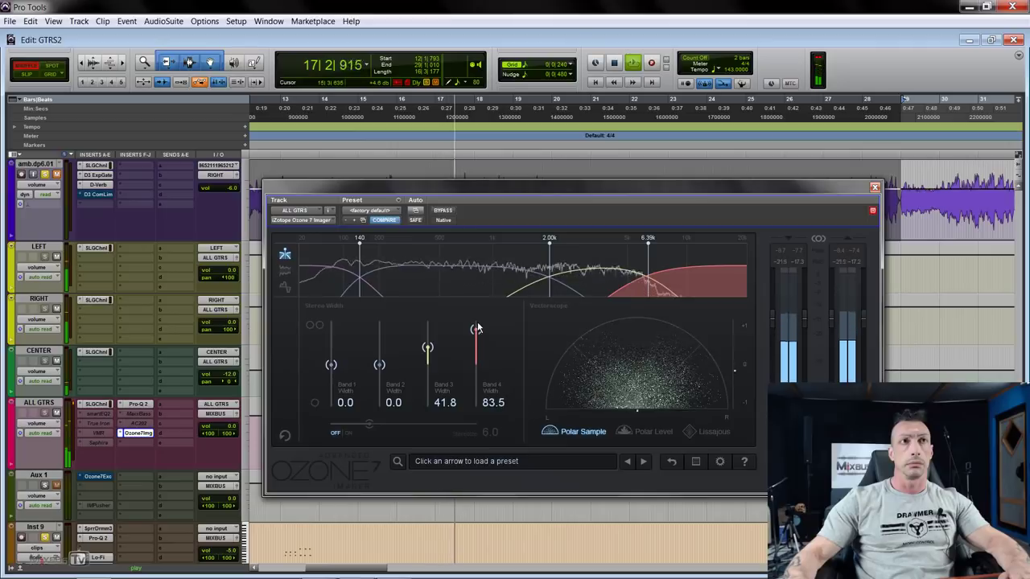
{"action": "left_click", "coordinate": [443, 211]}
{"action": "left_click", "coordinate": [445, 211]}
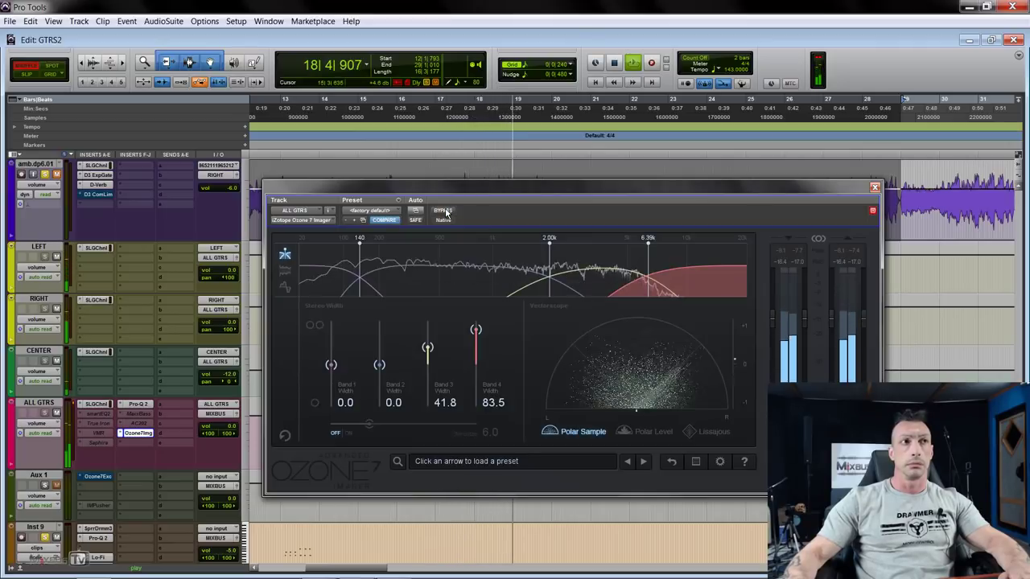
{"action": "left_click_drag", "start_coordinate": [427, 348], "coordinate": [431, 346]}
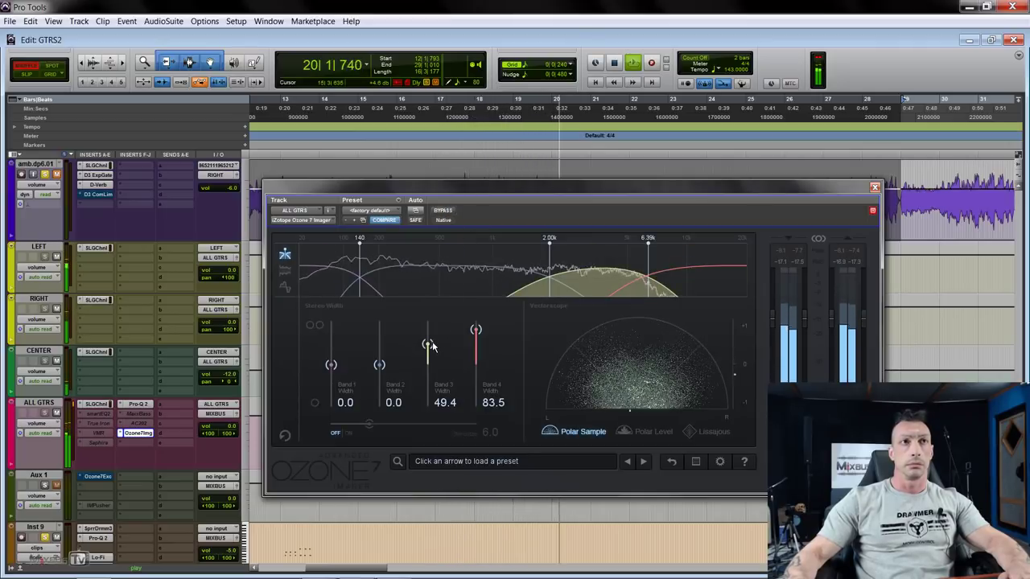
{"action": "key", "text": "space"}
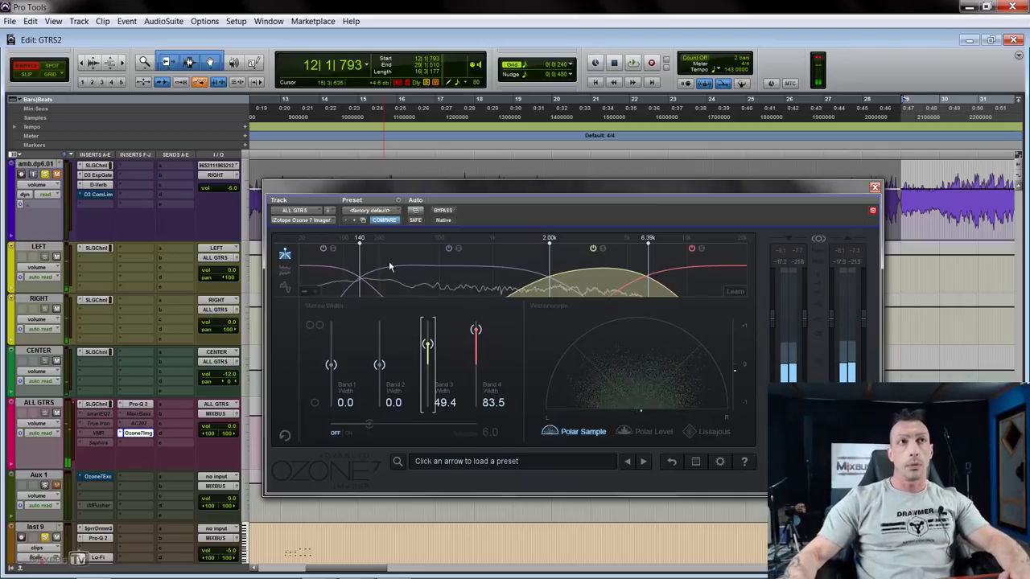
Widen Band 2 of the Imager to 50.6, resume playback and raise its width to 62.0
{"action": "left_click", "coordinate": [379, 365]}
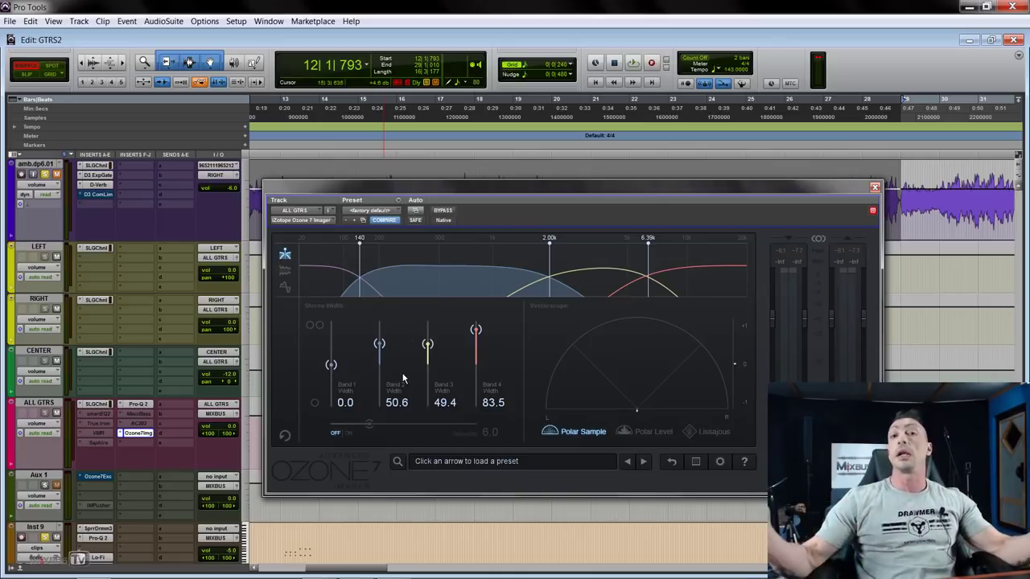
{"action": "key", "text": "space"}
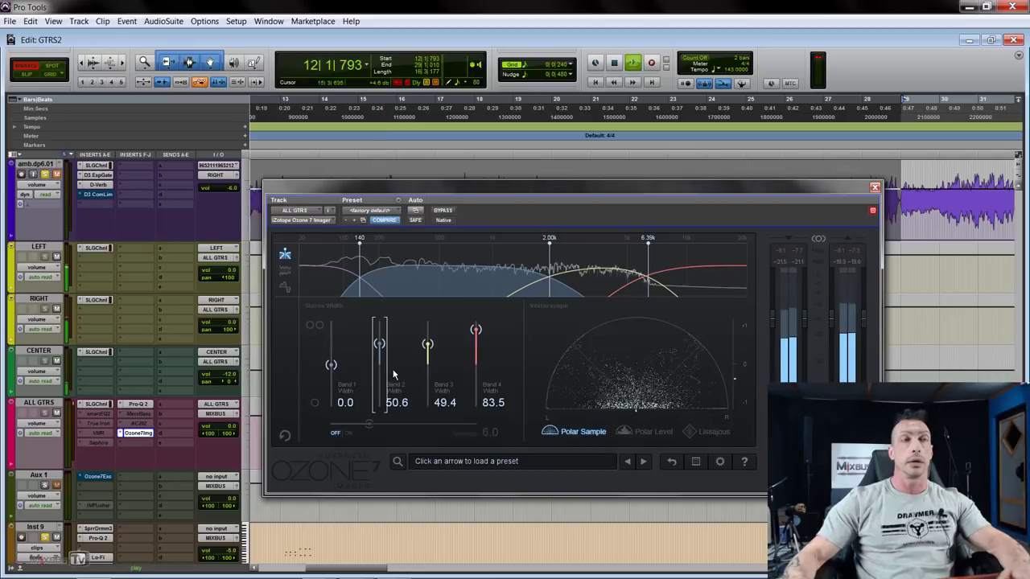
{"action": "mouse_move", "coordinate": [379, 345]}
{"action": "left_mouse_down"}
{"action": "mouse_move", "coordinate": [379, 326]}
{"action": "mouse_move", "coordinate": [380, 342]}
{"action": "left_mouse_up"}
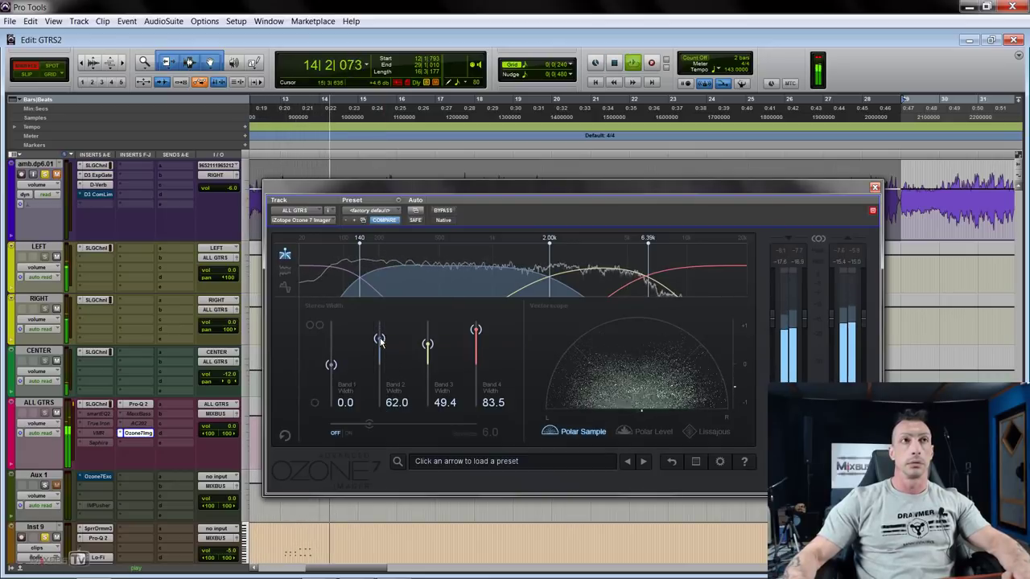
Compare the guitars with the Imager repeatedly bypassed and engaged, leaving it engaged and stopping playback
{"action": "left_click", "coordinate": [443, 210]}
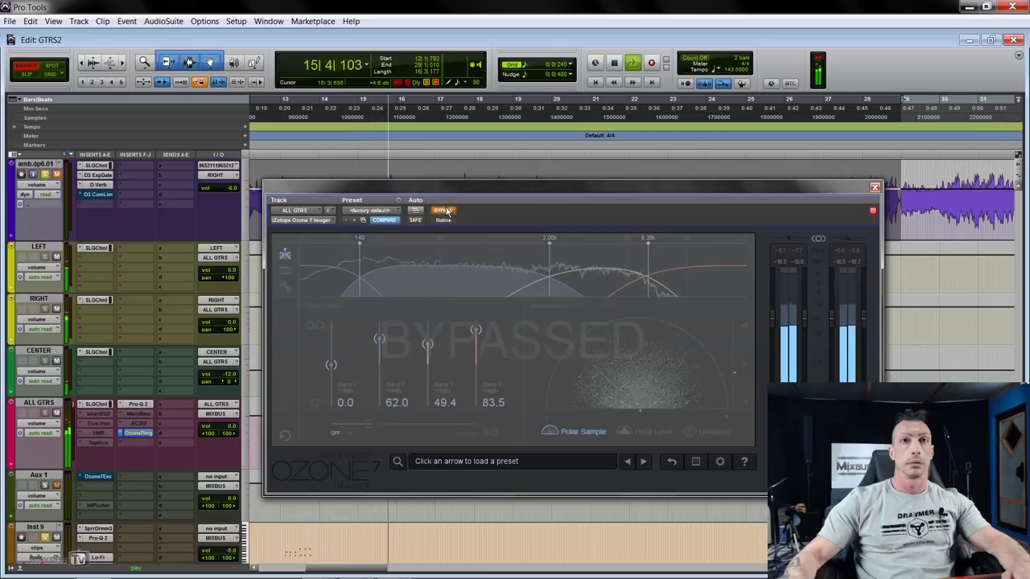
{"action": "left_click", "coordinate": [444, 210]}
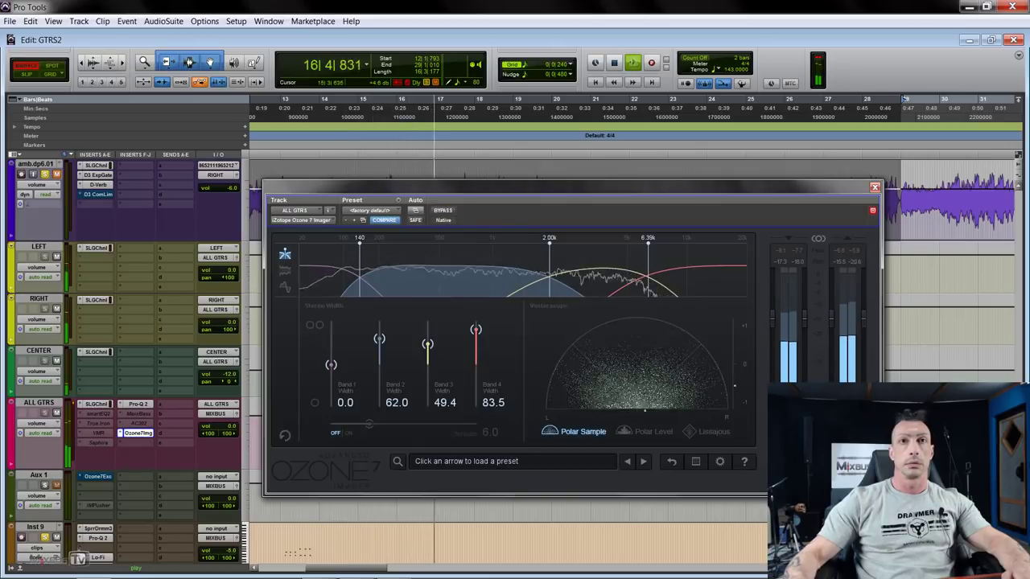
{"action": "left_click", "coordinate": [443, 210]}
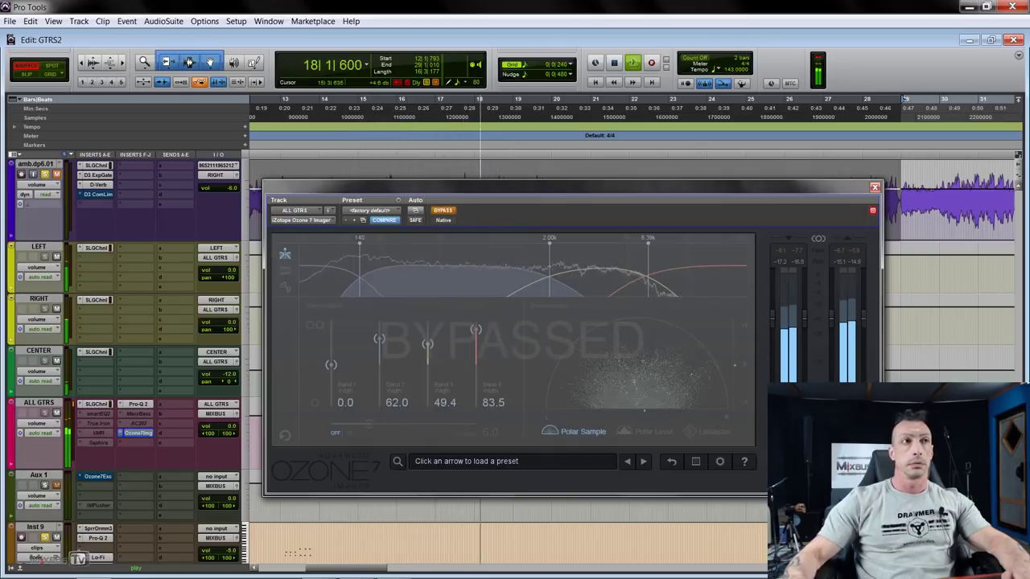
{"action": "left_click", "coordinate": [444, 210]}
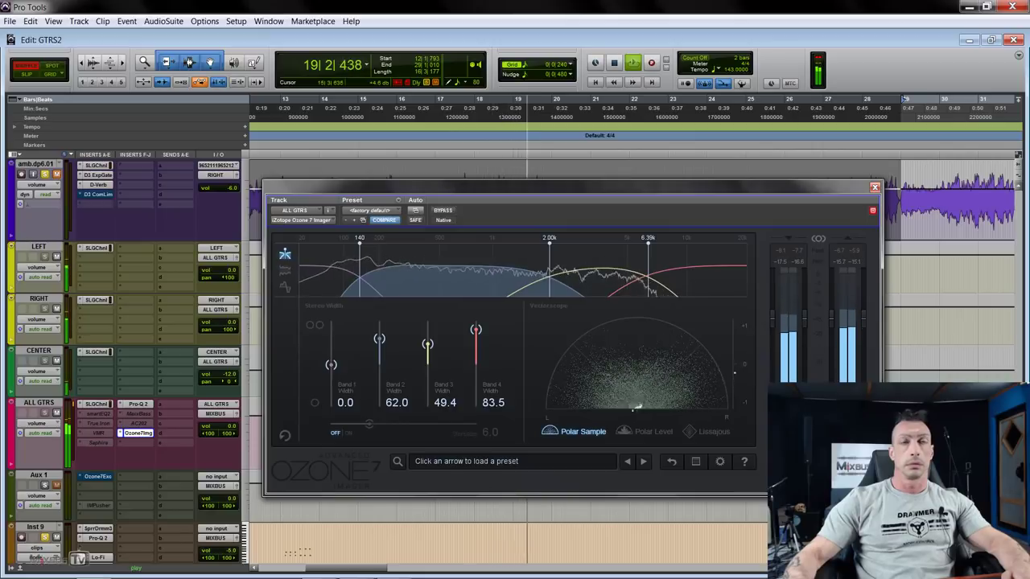
{"action": "left_click", "coordinate": [444, 210]}
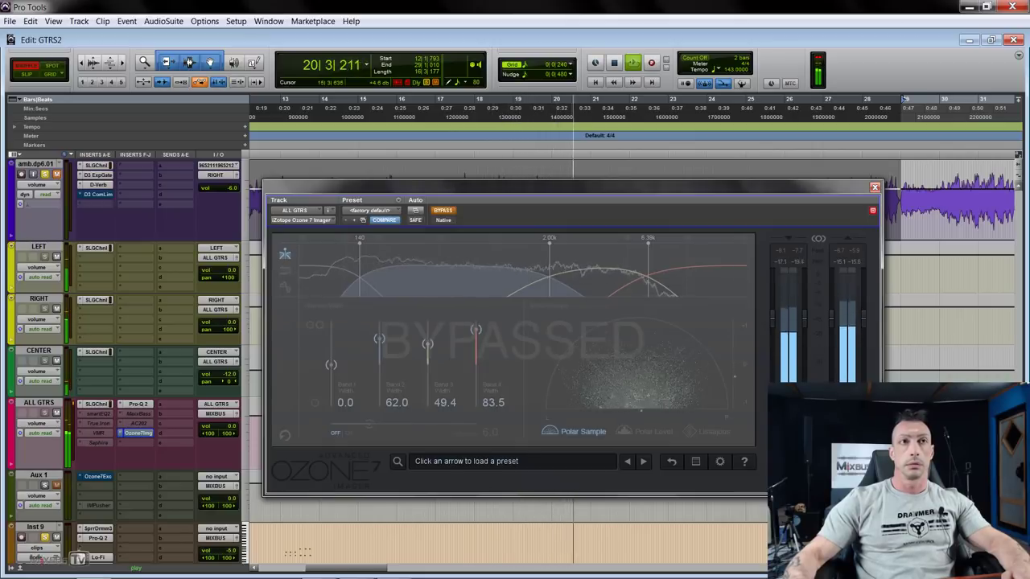
{"action": "left_click", "coordinate": [138, 433], "text": "ctrl"}
{"action": "key", "text": "space"}
Raise the CENTER track's volume to -6.1 dB, compare the Imager against bypass during playback, and finish with the volume at -0.7 dB
{"action": "scroll", "coordinate": [197, 459], "scroll_direction": "up", "scroll_amount": 10}
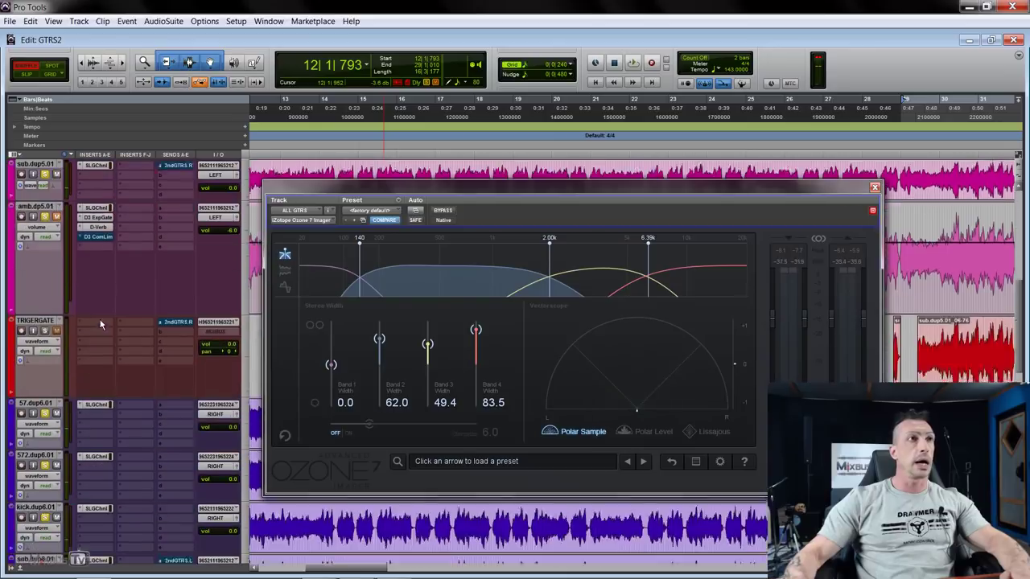
{"action": "scroll", "coordinate": [156, 337], "scroll_direction": "down", "scroll_amount": 10}
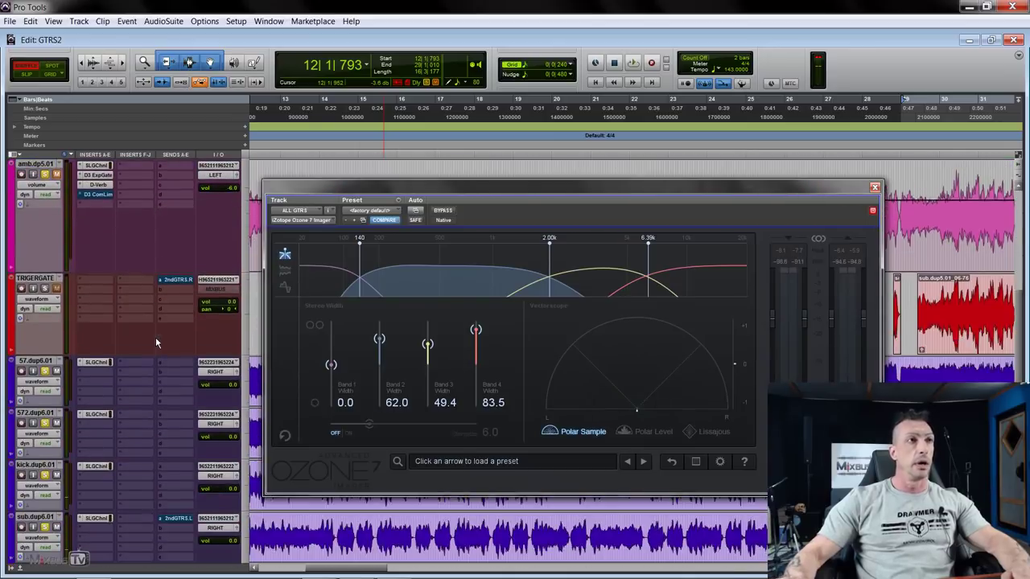
{"action": "scroll", "coordinate": [155, 337], "scroll_direction": "down", "scroll_amount": 1}
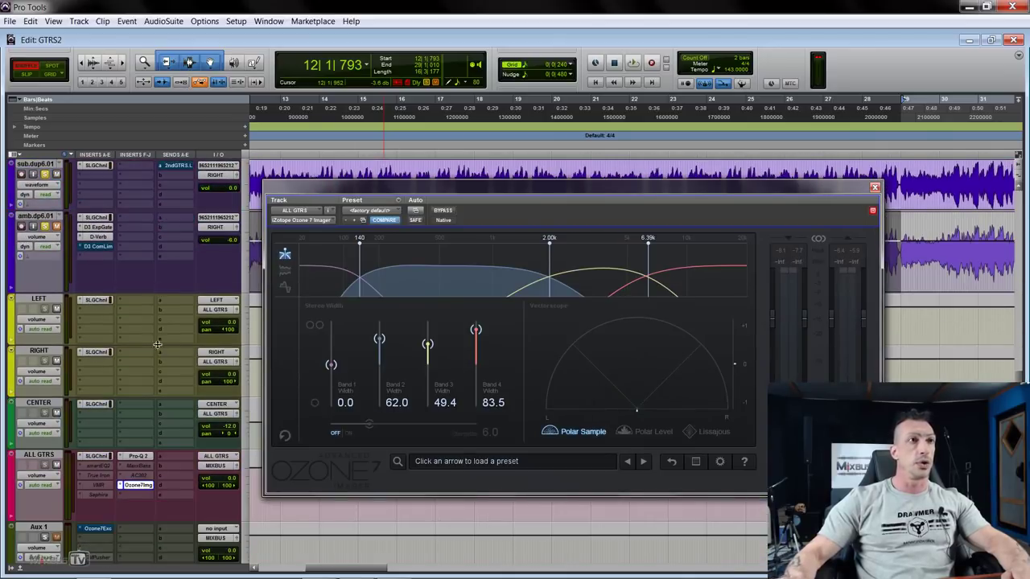
{"action": "left_click", "coordinate": [229, 429]}
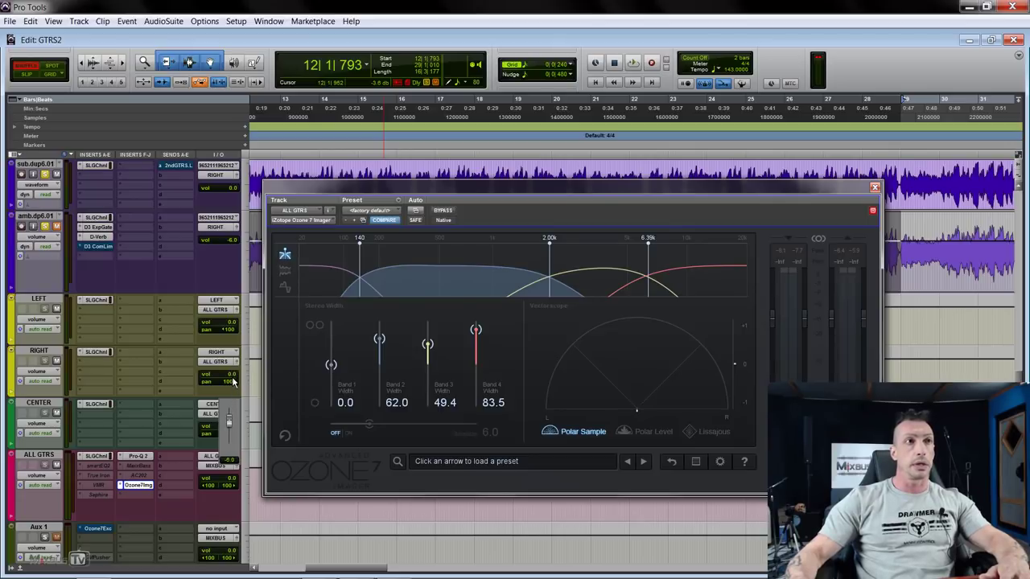
{"action": "key", "text": "space"}
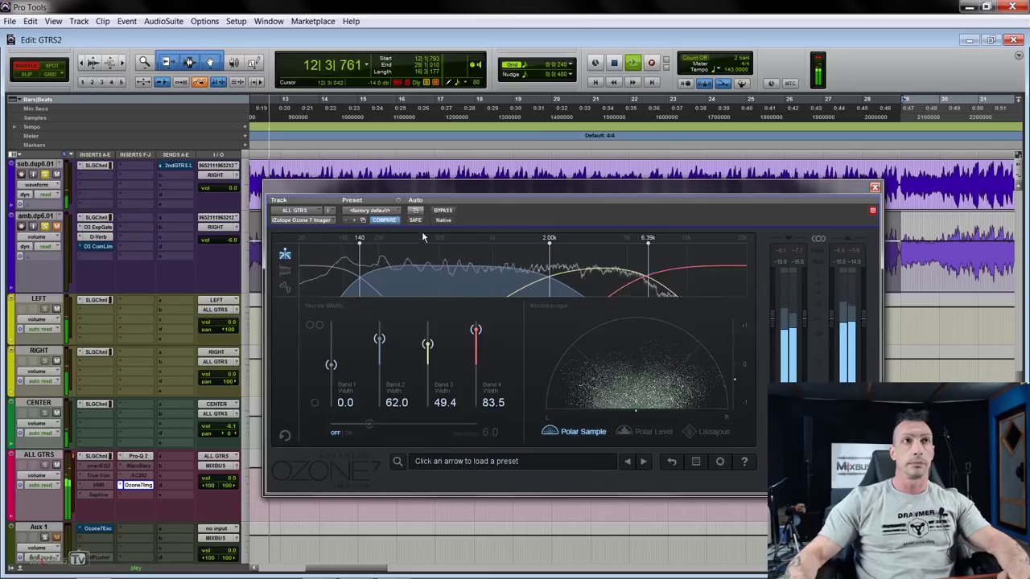
{"action": "left_click", "coordinate": [448, 213]}
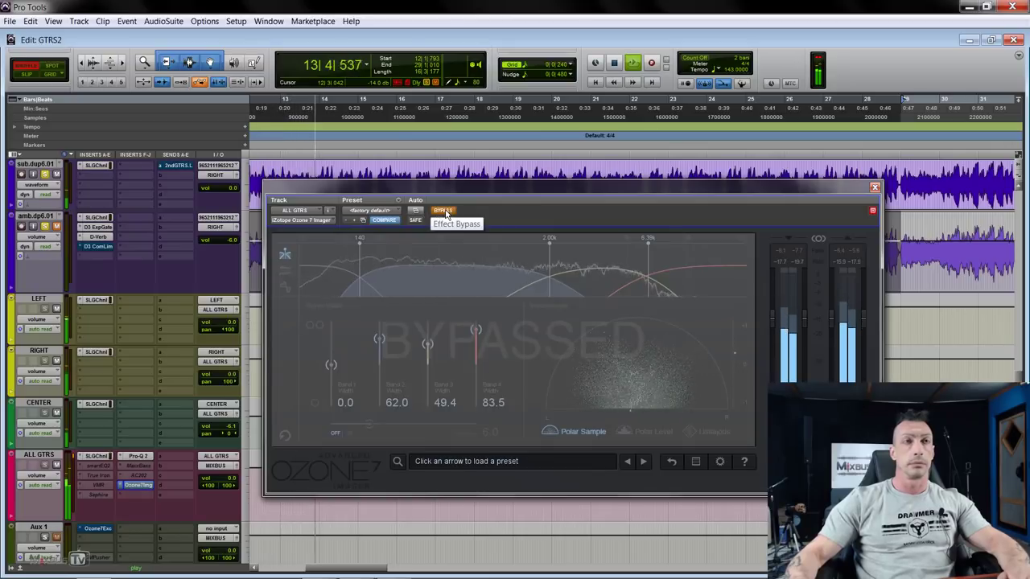
{"action": "left_click", "coordinate": [448, 213]}
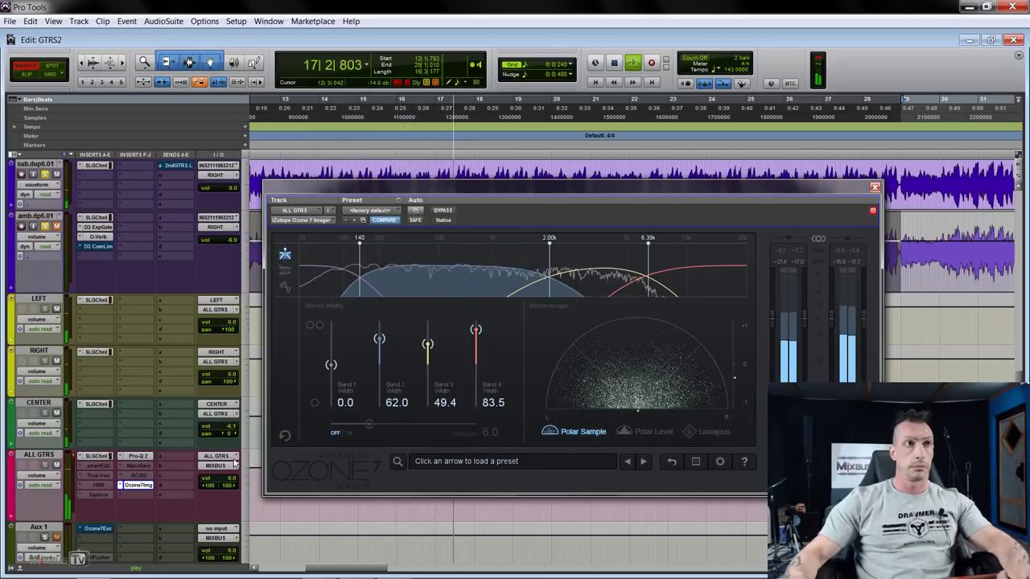
{"action": "mouse_move", "coordinate": [231, 432]}
{"action": "left_mouse_down"}
{"action": "mouse_move", "coordinate": [235, 387]}
{"action": "mouse_move", "coordinate": [231, 432]}
{"action": "left_mouse_up"}
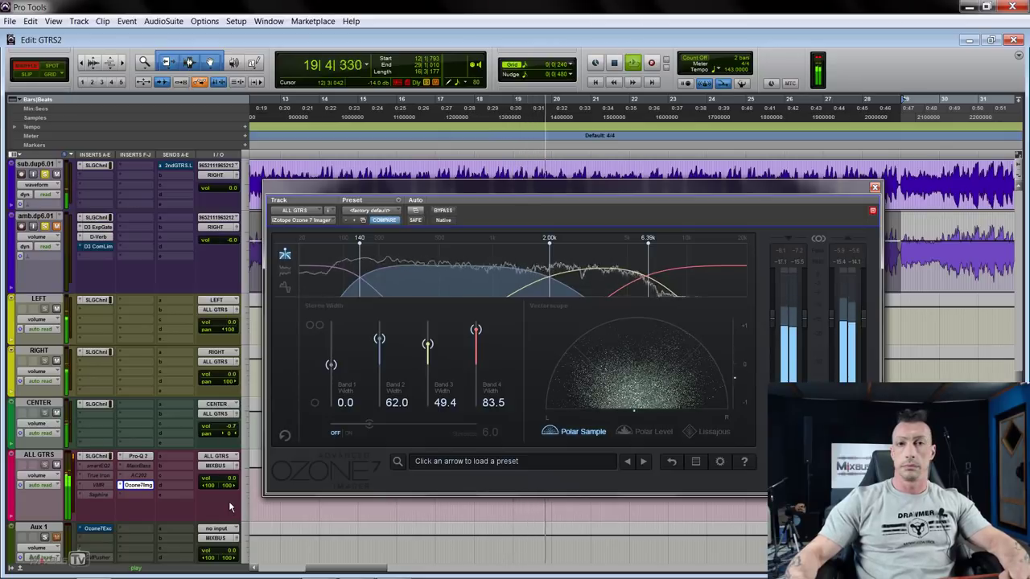
{"action": "key", "text": "space"}
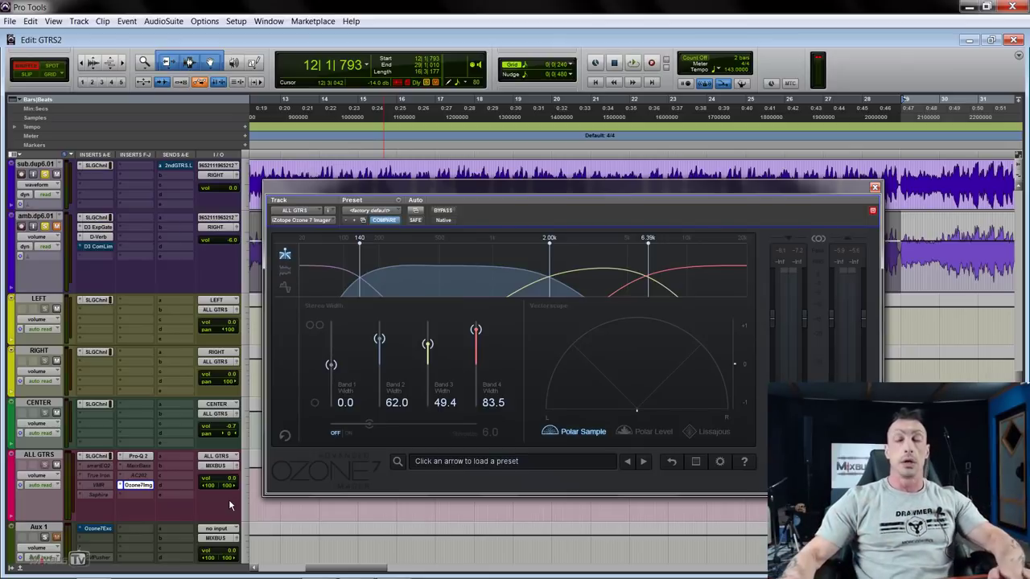
Replace the Imager insert on ALL GTRS with the Ozone 7 Exciter from Aux 1 and take it out of bypass
{"action": "left_click_drag", "start_coordinate": [97, 529], "coordinate": [138, 485]}
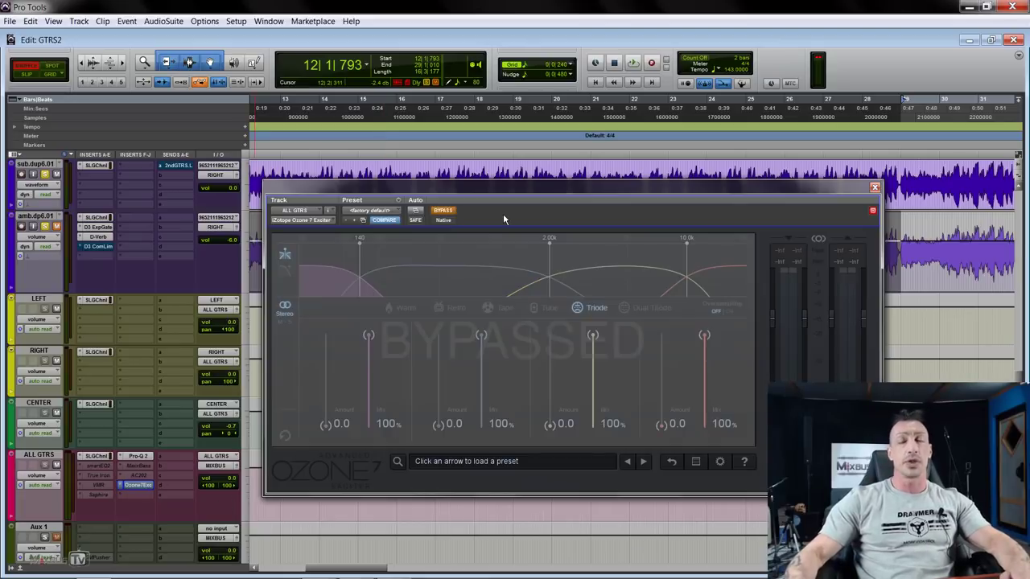
{"action": "left_click", "coordinate": [444, 212]}
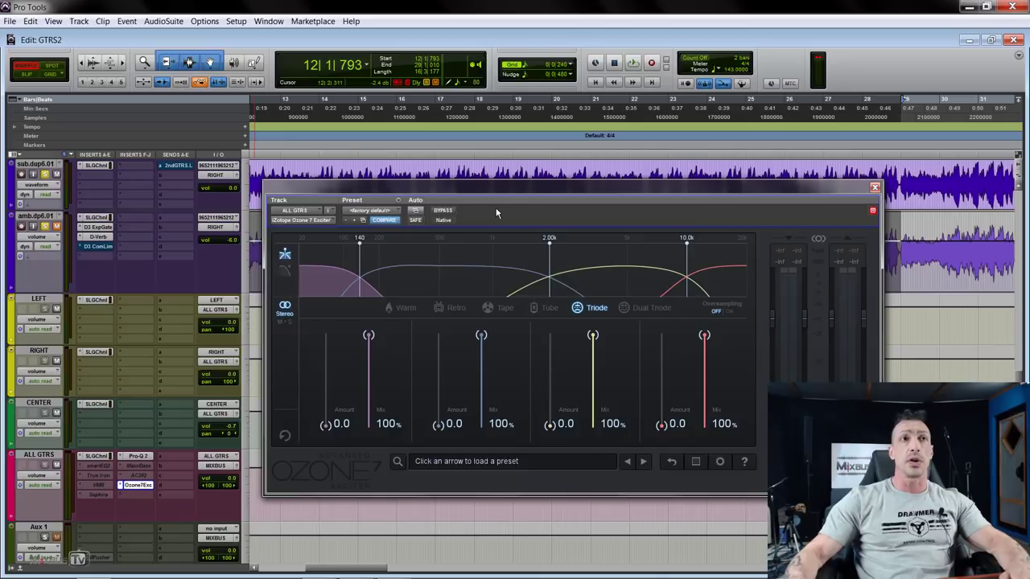
{"action": "mouse_move", "coordinate": [441, 426]}
{"action": "left_mouse_down"}
{"action": "mouse_move", "coordinate": [445, 382]}
{"action": "mouse_move", "coordinate": [441, 446]}
{"action": "left_mouse_up"}
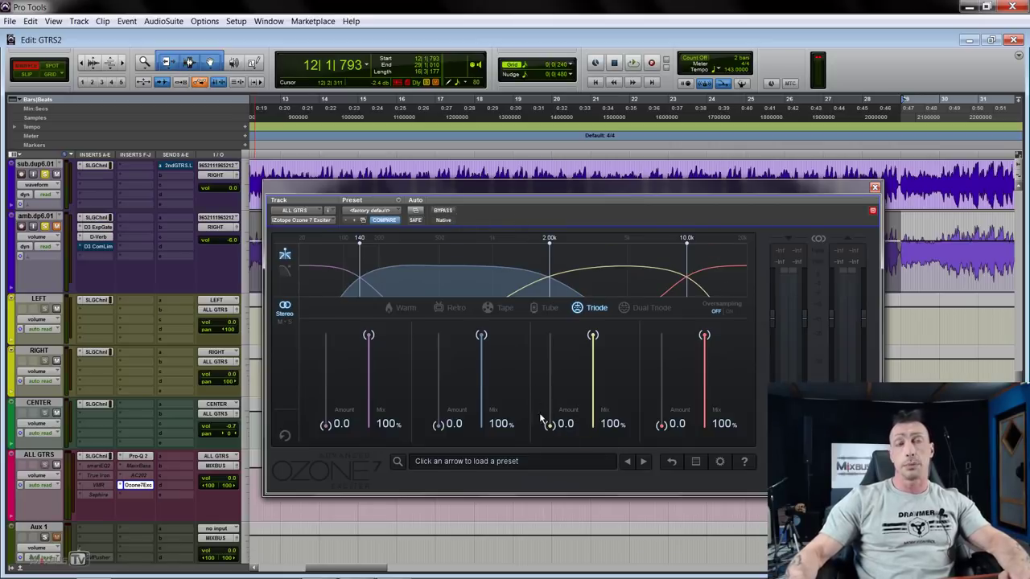
During playback, set the Exciter's first crossover to 755 and the Band 2, 3 and 4 amounts to 6.1, 5.9 and 7.6, comparing against bypass
{"action": "key", "text": "space"}
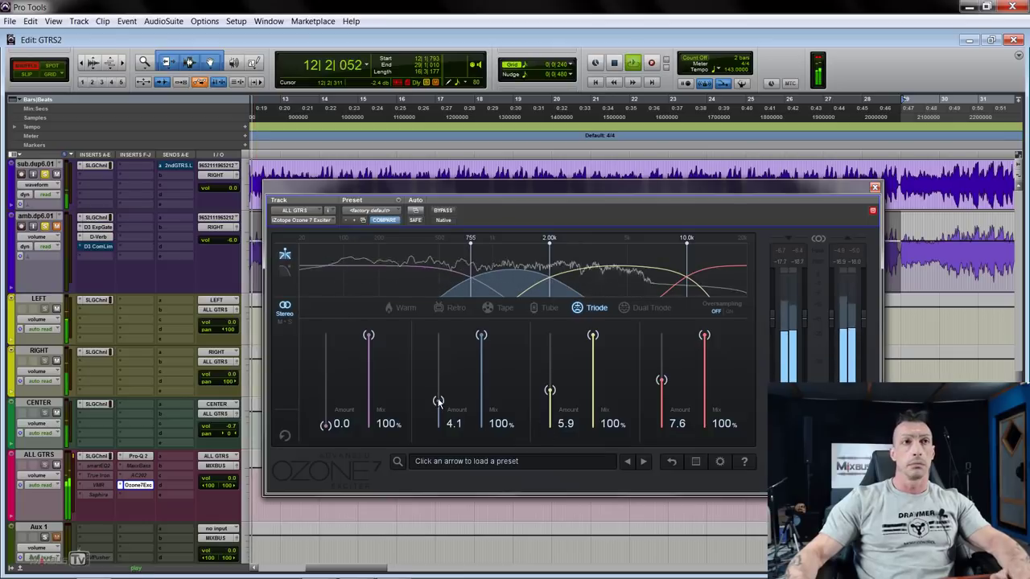
{"action": "left_click_drag", "start_coordinate": [439, 402], "coordinate": [441, 392]}
{"action": "left_click", "coordinate": [443, 211]}
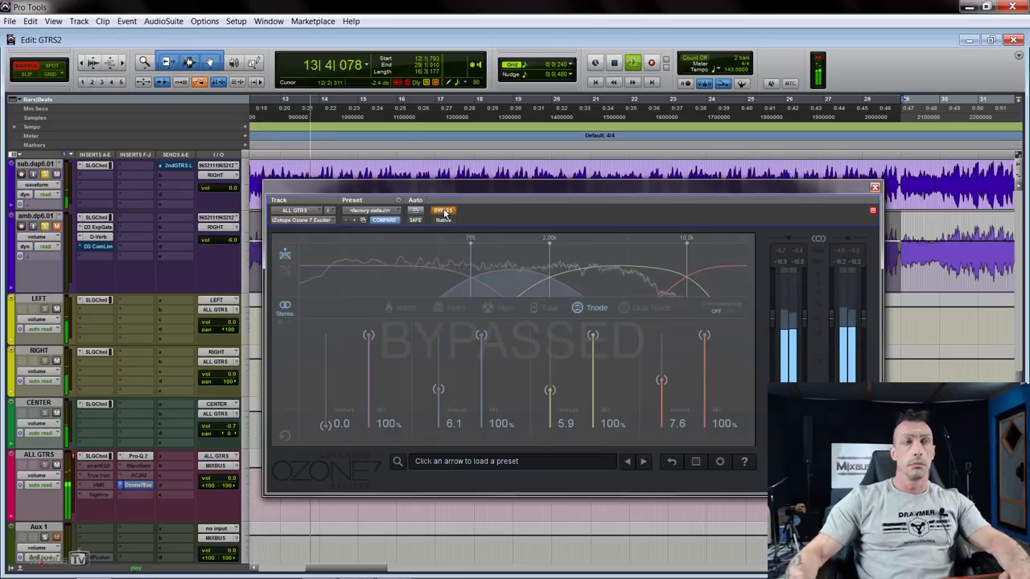
{"action": "left_click", "coordinate": [443, 211]}
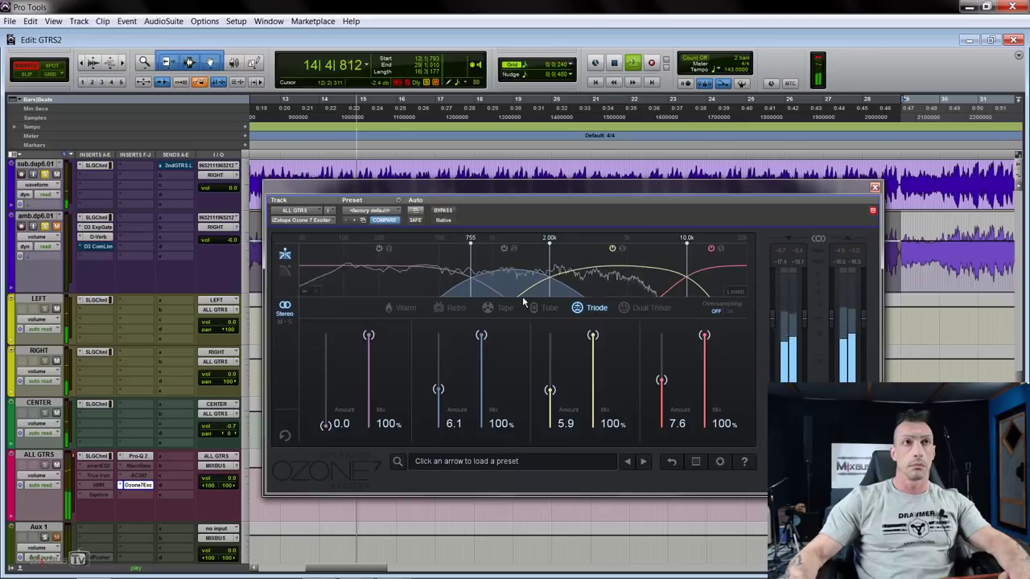
Set the Exciter's Band 2 amount to 4.9 and Band 3 to 8.5, auditioning Dual Triode, Triode and Warm before choosing Retro
{"action": "left_click_drag", "start_coordinate": [550, 390], "coordinate": [549, 378]}
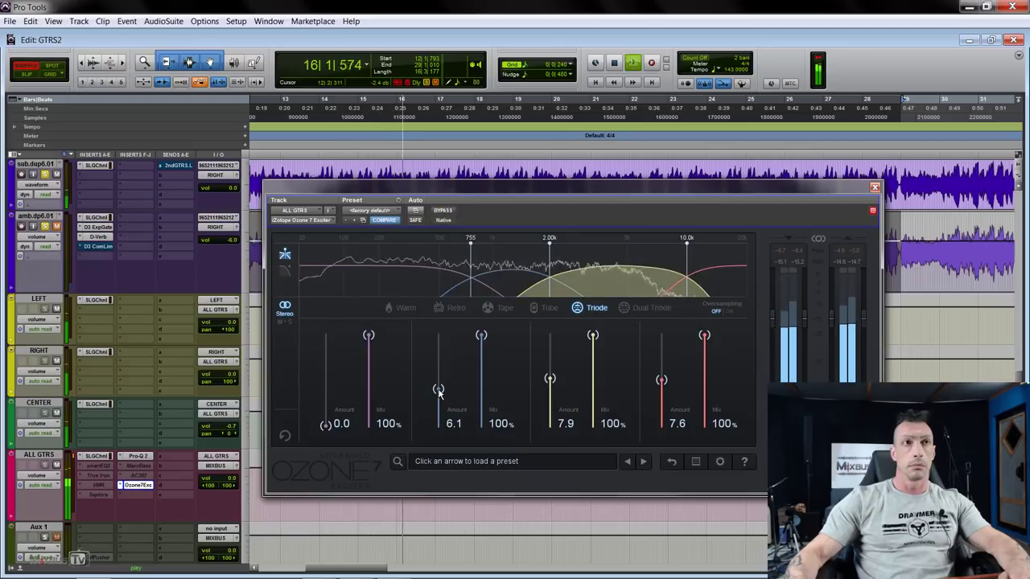
{"action": "left_click_drag", "start_coordinate": [438, 389], "coordinate": [462, 391]}
{"action": "left_click", "coordinate": [625, 308]}
{"action": "left_click_drag", "start_coordinate": [549, 378], "coordinate": [549, 374]}
{"action": "left_click", "coordinate": [586, 307]}
{"action": "left_click", "coordinate": [402, 308]}
{"action": "left_click", "coordinate": [453, 311]}
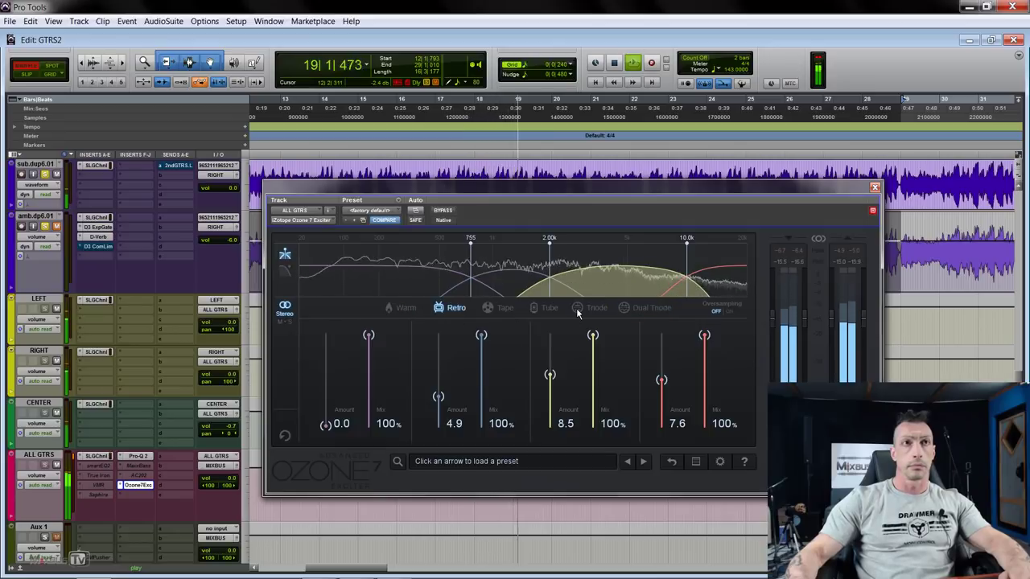
Compare the Retro Exciter against bypass, set the Band 3 amount to 5.2 and Band 4 to 5.6, and stop playback
{"action": "left_click", "coordinate": [440, 212]}
{"action": "left_click", "coordinate": [440, 212]}
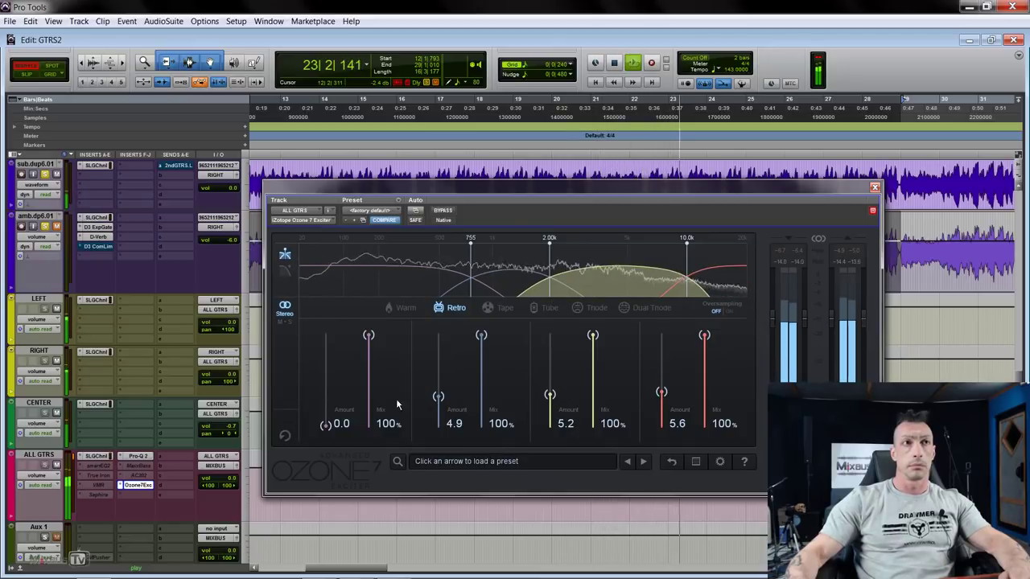
{"action": "key", "text": "space"}
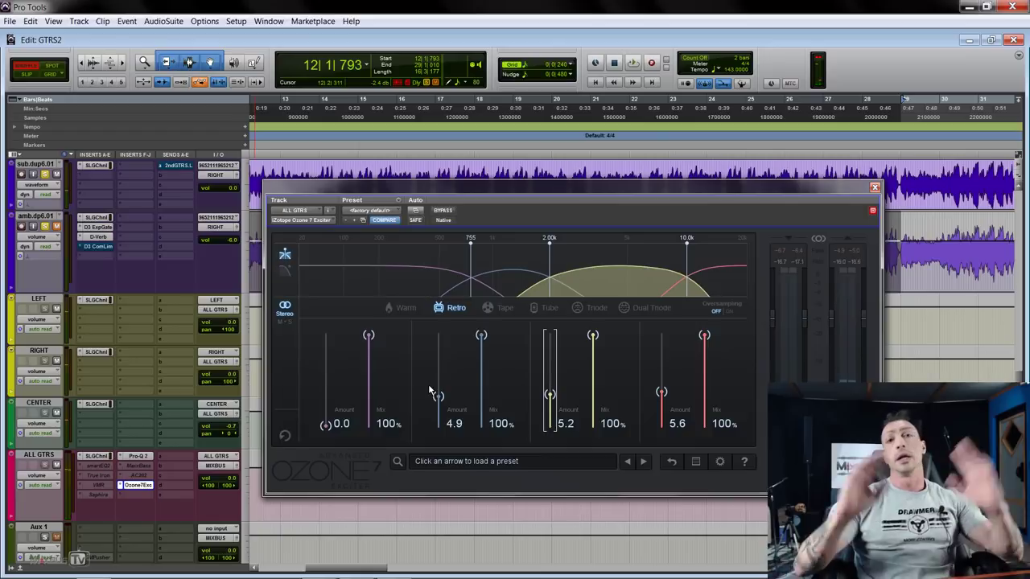
Make the Ozone 7 Exciter insert on ALL GTRS inactive and open the track's Pro-Q 2
{"action": "right_click", "coordinate": [153, 486]}
{"action": "left_click", "coordinate": [173, 497]}
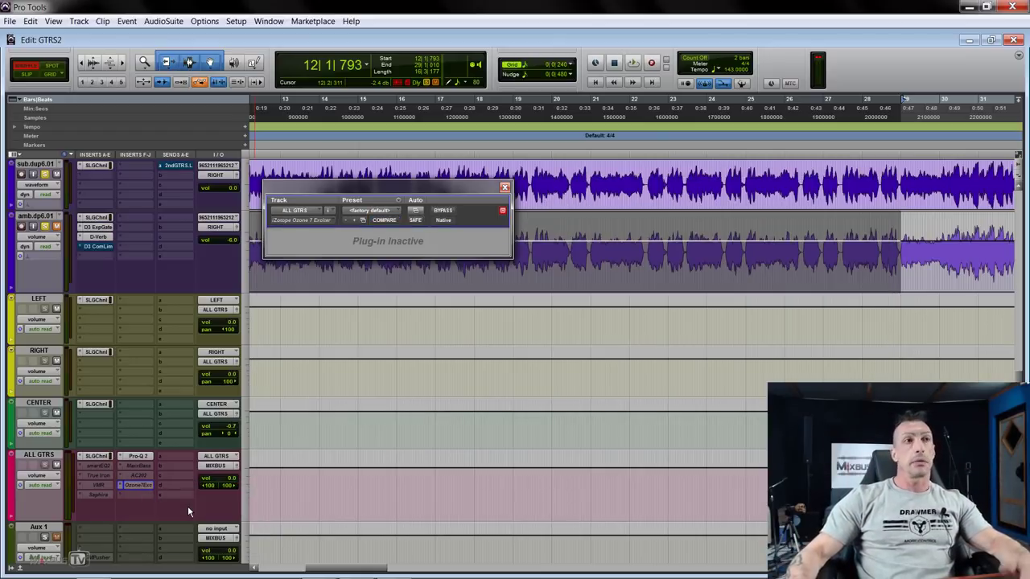
{"action": "left_click", "coordinate": [143, 494]}
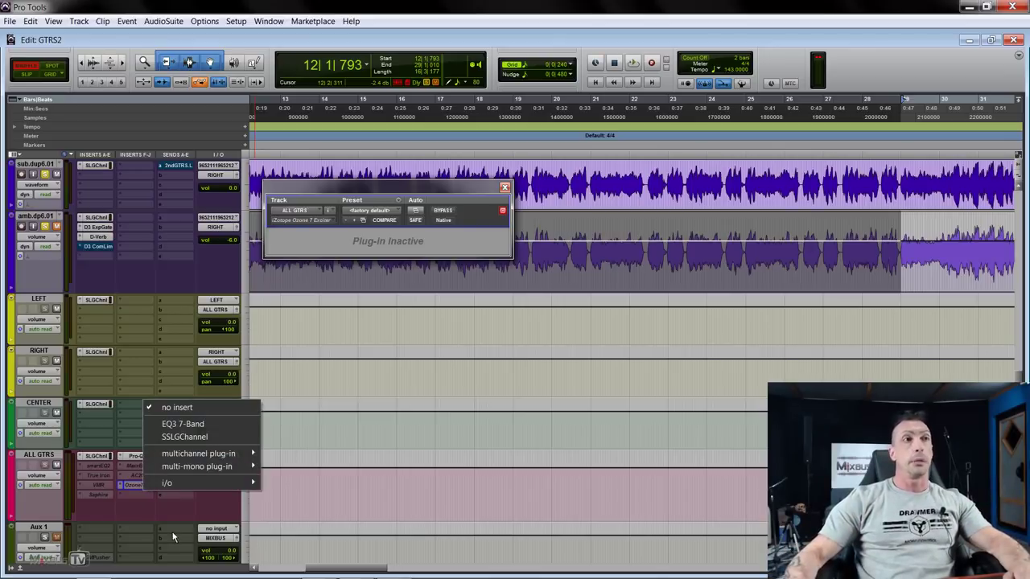
{"action": "key", "text": "Escape"}
{"action": "left_click", "coordinate": [138, 457]}
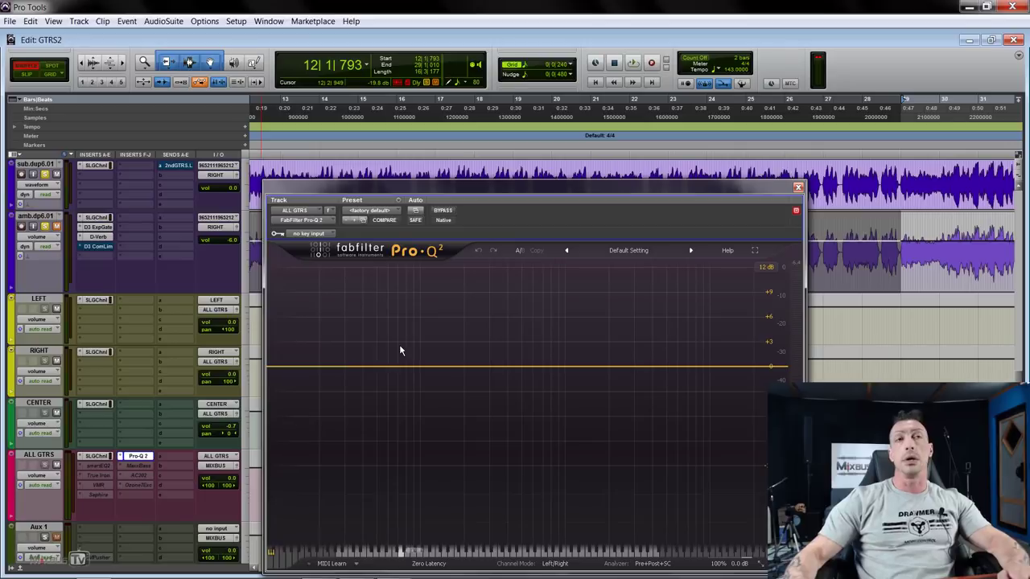
During playback, add a very broad bell boost of about 1.75 dB near 8.2 kHz in Pro-Q 2, with Q about 0.225
{"action": "key", "text": "space"}
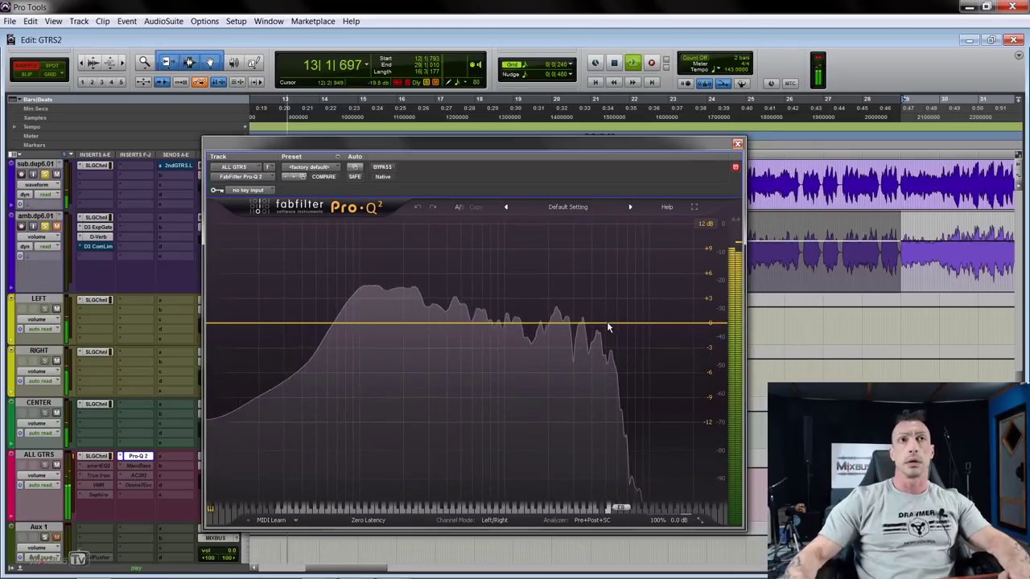
{"action": "left_click_drag", "start_coordinate": [611, 324], "coordinate": [637, 309]}
{"action": "scroll", "coordinate": [656, 272], "scroll_direction": "down", "scroll_amount": 3}
{"action": "scroll", "coordinate": [652, 277], "scroll_direction": "down", "scroll_amount": 4}
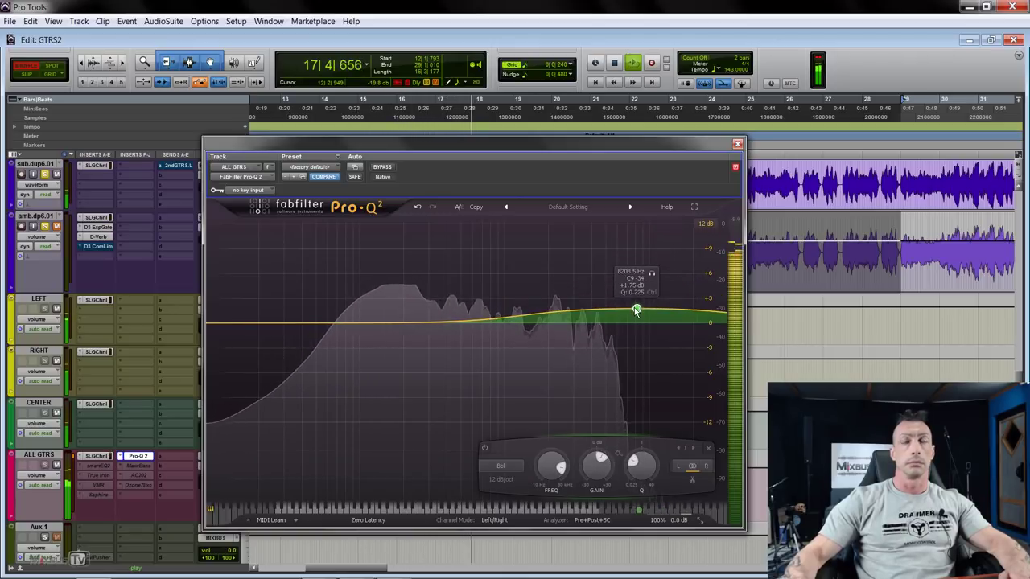
Add a narrower bell cut of about 2 dB in the mids and a 3 dB cut near 120 Hz, and stop playback
{"action": "left_click_drag", "start_coordinate": [456, 325], "coordinate": [472, 362]}
{"action": "scroll", "coordinate": [472, 363], "scroll_direction": "up", "scroll_amount": 5}
{"action": "left_click_drag", "start_coordinate": [378, 325], "coordinate": [372, 347]}
{"action": "left_click_drag", "start_coordinate": [474, 361], "coordinate": [480, 337]}
{"action": "key", "text": "space"}
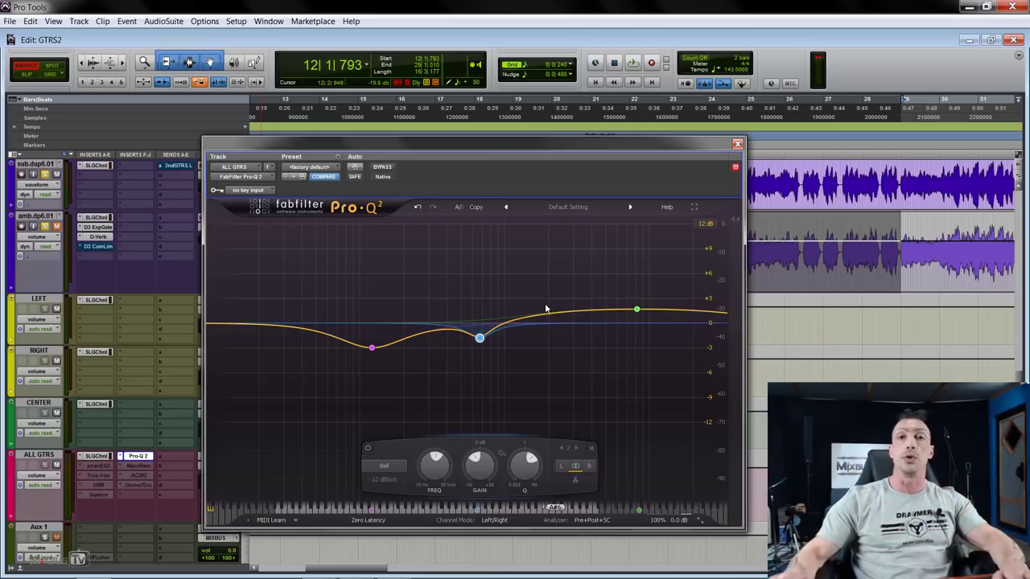
Restrict the mid cut to the left channel near 650 Hz with Q about 2.1, and add a right-channel boost of about 1.6 dB near 2.8 kHz
{"action": "mouse_move", "coordinate": [593, 320]}
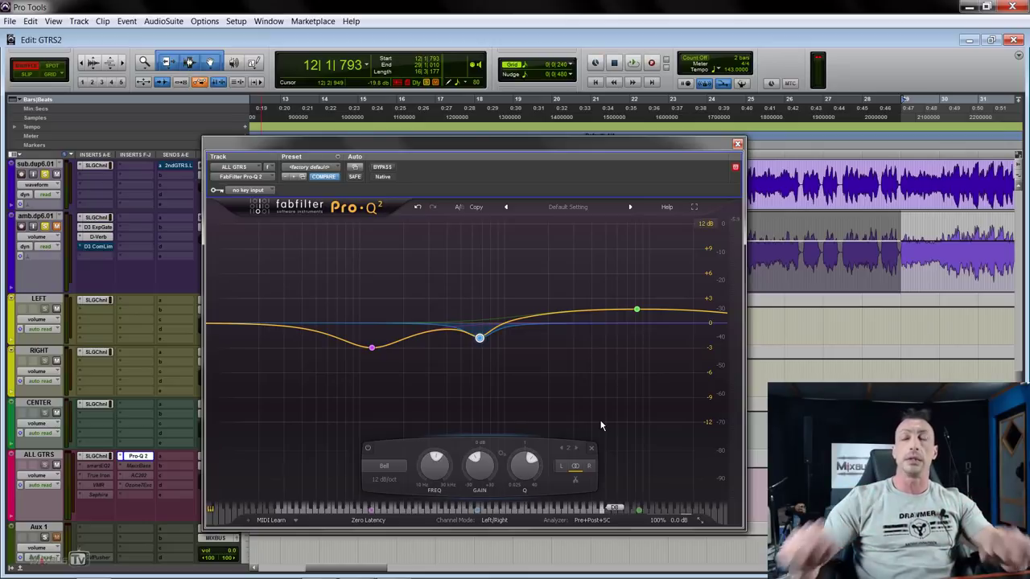
{"action": "left_click", "coordinate": [562, 469]}
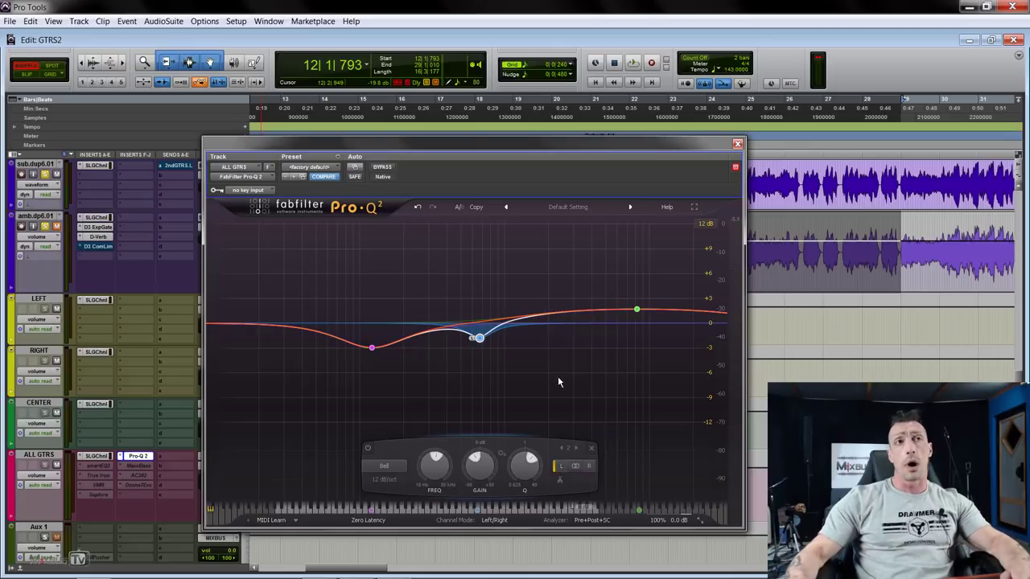
{"action": "left_click_drag", "start_coordinate": [506, 320], "coordinate": [548, 304]}
{"action": "left_click_drag", "start_coordinate": [481, 344], "coordinate": [475, 342]}
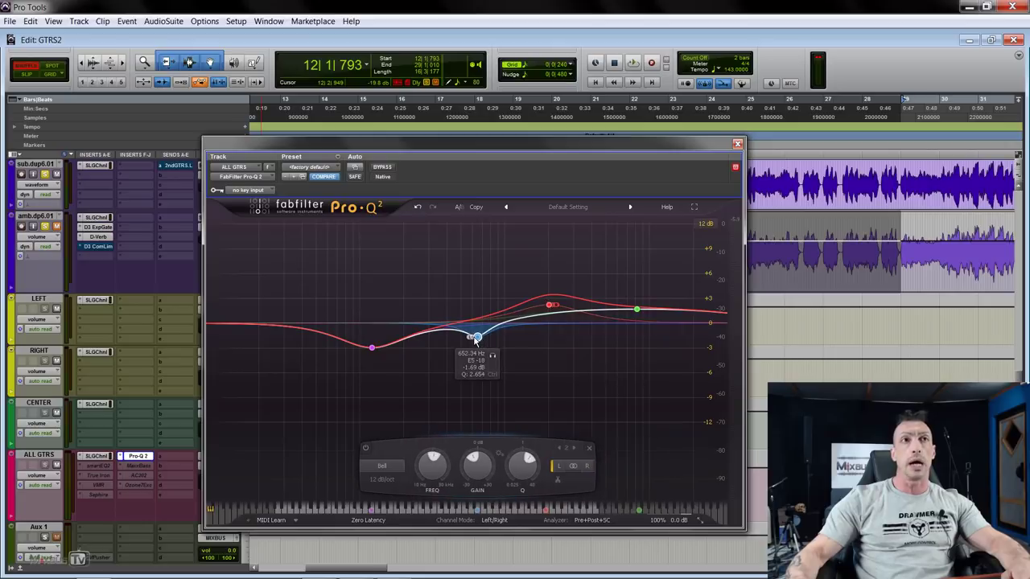
{"action": "scroll", "coordinate": [474, 341], "scroll_direction": "down", "scroll_amount": 2}
{"action": "left_click_drag", "start_coordinate": [550, 305], "coordinate": [569, 309]}
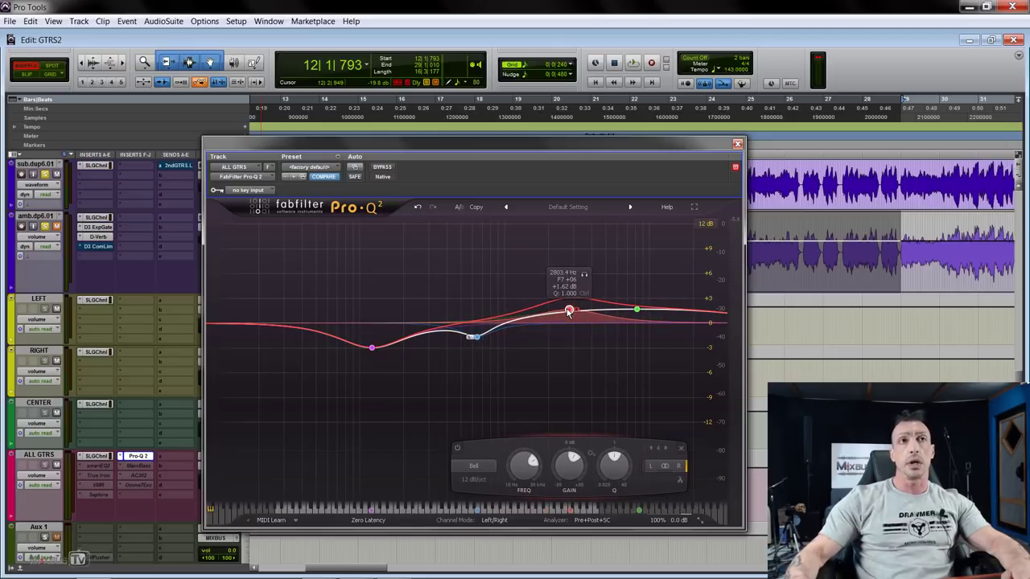
During playback, turn the right-channel 2.8 kHz boost into a cut and add a right-channel boost of about 3 dB near 4.4 kHz, Q about 1.9
{"action": "key", "text": "space"}
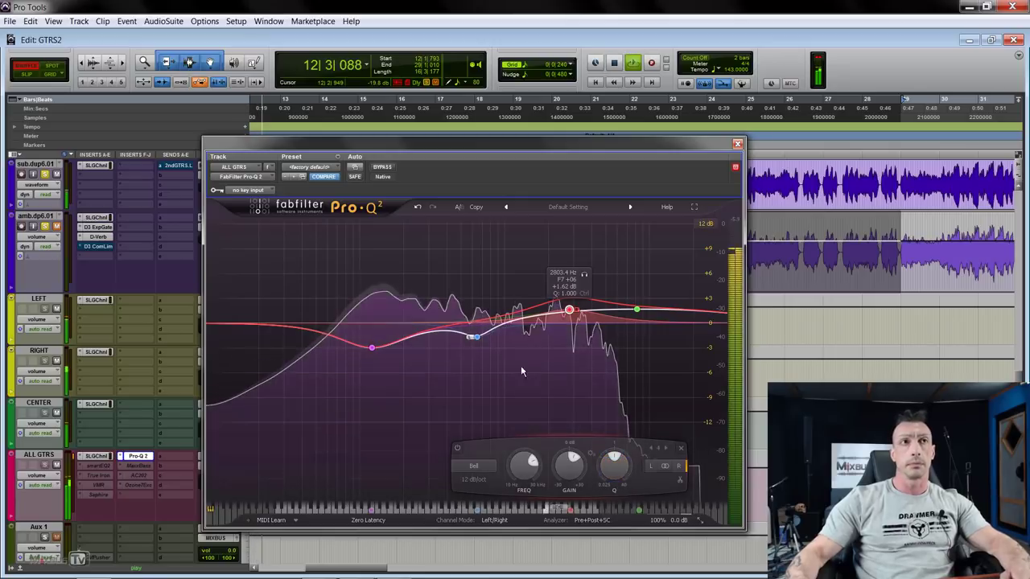
{"action": "left_click_drag", "start_coordinate": [569, 309], "coordinate": [561, 343]}
{"action": "left_click", "coordinate": [600, 298]}
{"action": "scroll", "coordinate": [595, 299], "scroll_direction": "up", "scroll_amount": 3}
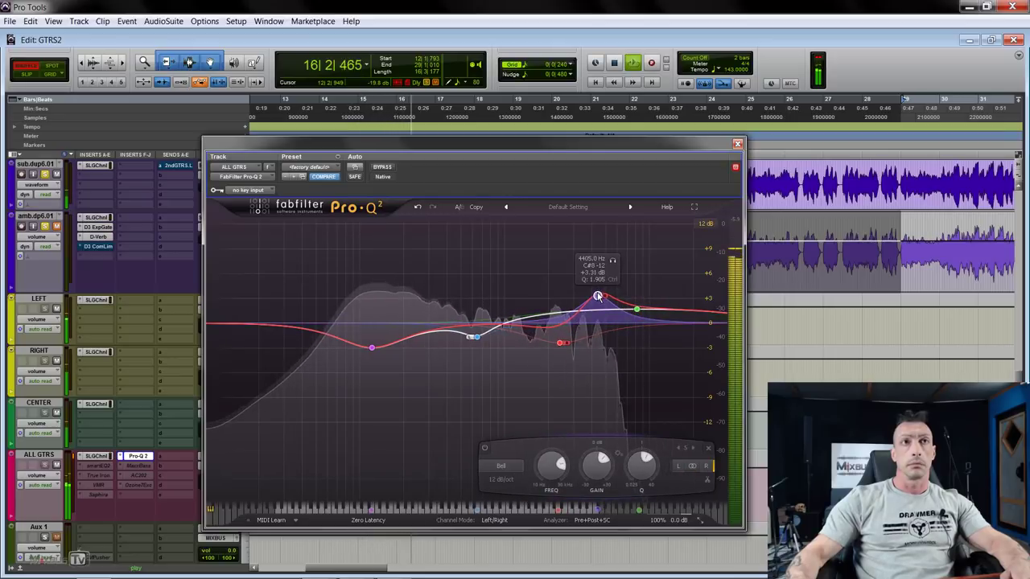
Add a right-channel boost of about 3 dB near 1.1 kHz with Q about 1.5, and deepen the left-channel cut near 640 Hz to about 2 dB
{"action": "left_click", "coordinate": [511, 304]}
{"action": "scroll", "coordinate": [513, 305], "scroll_direction": "up", "scroll_amount": 2}
{"action": "left_click_drag", "start_coordinate": [512, 305], "coordinate": [510, 300]}
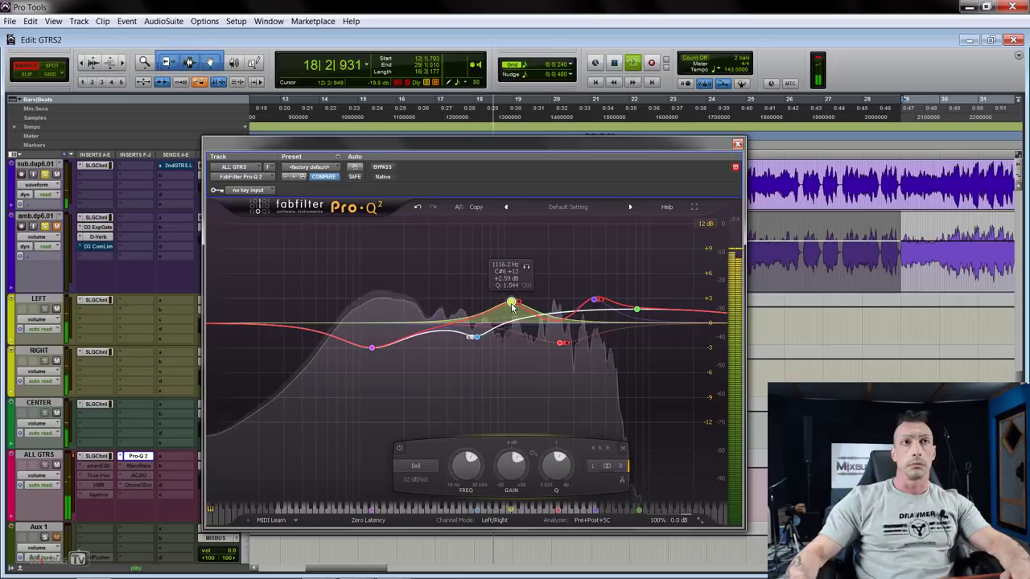
{"action": "left_click_drag", "start_coordinate": [476, 336], "coordinate": [476, 342]}
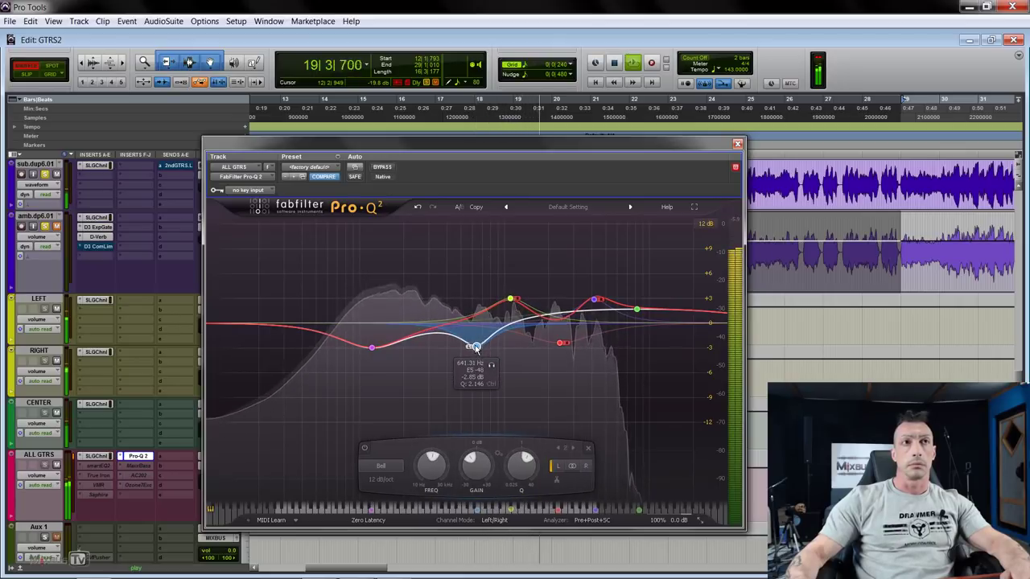
Compare the left/right Pro-Q 2 curves on ALL GTRS against bypass, re-enable the EQ, and stop playback
{"action": "left_click", "coordinate": [383, 167]}
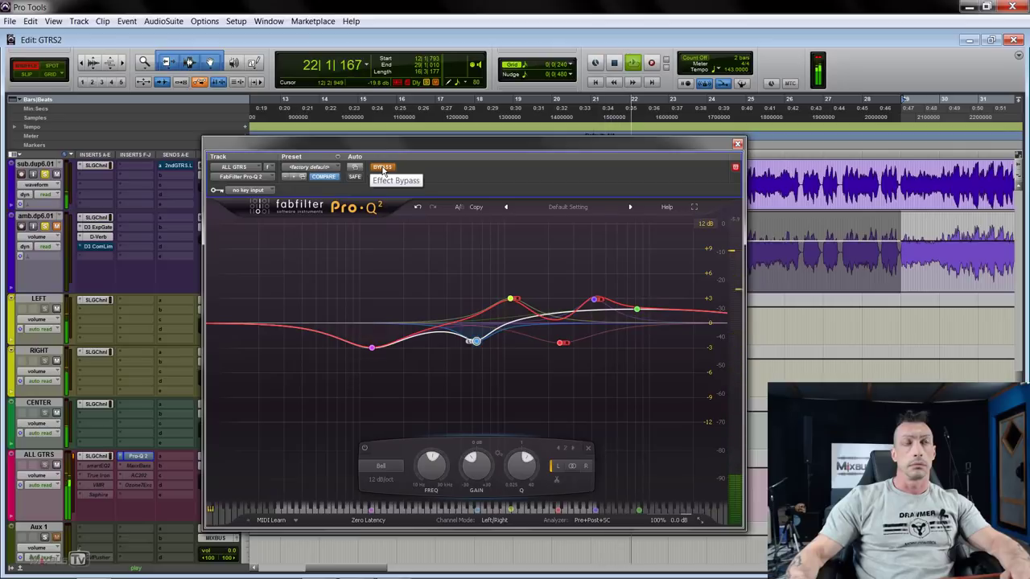
{"action": "left_click", "coordinate": [382, 168]}
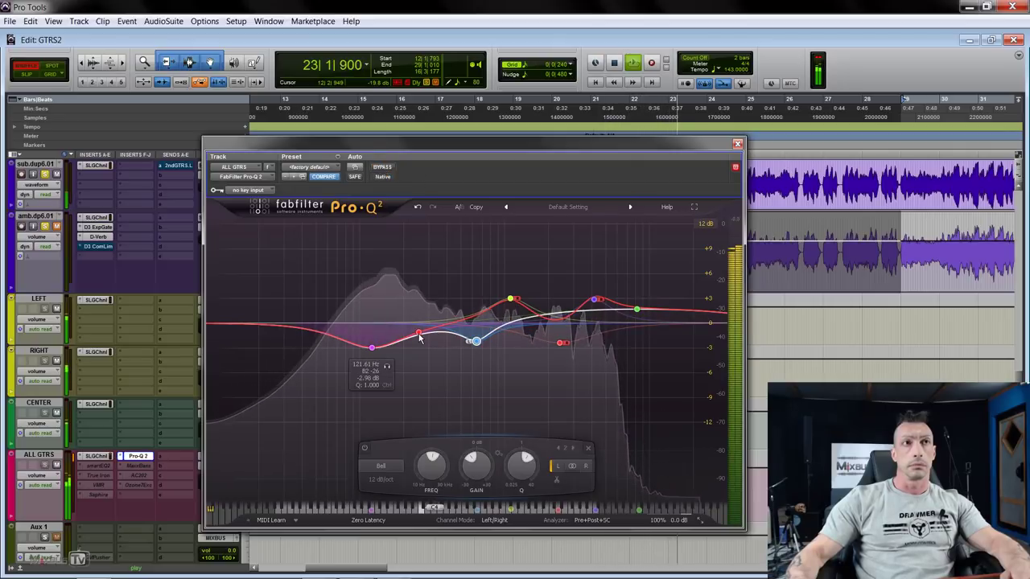
{"action": "key", "text": "space"}
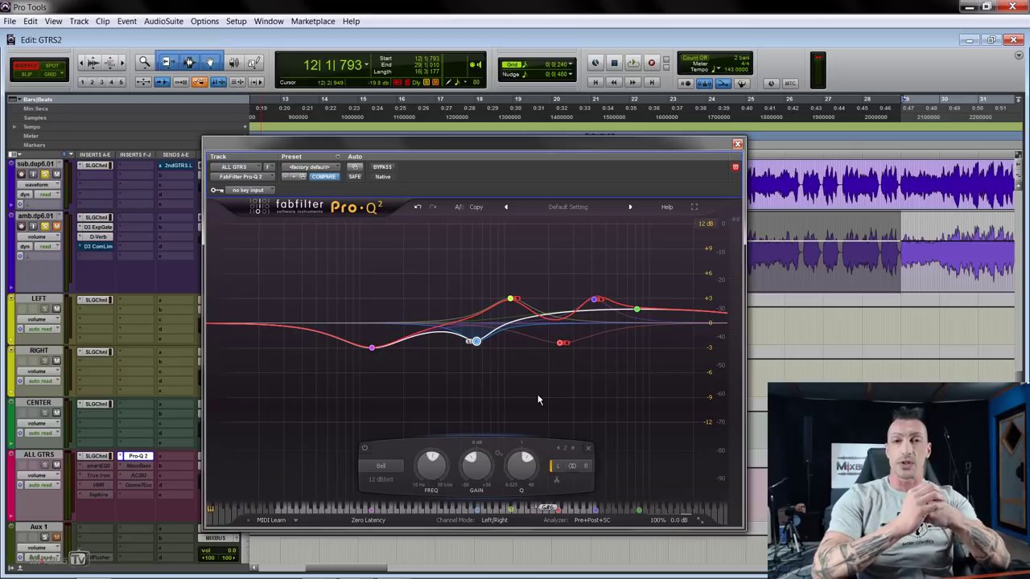